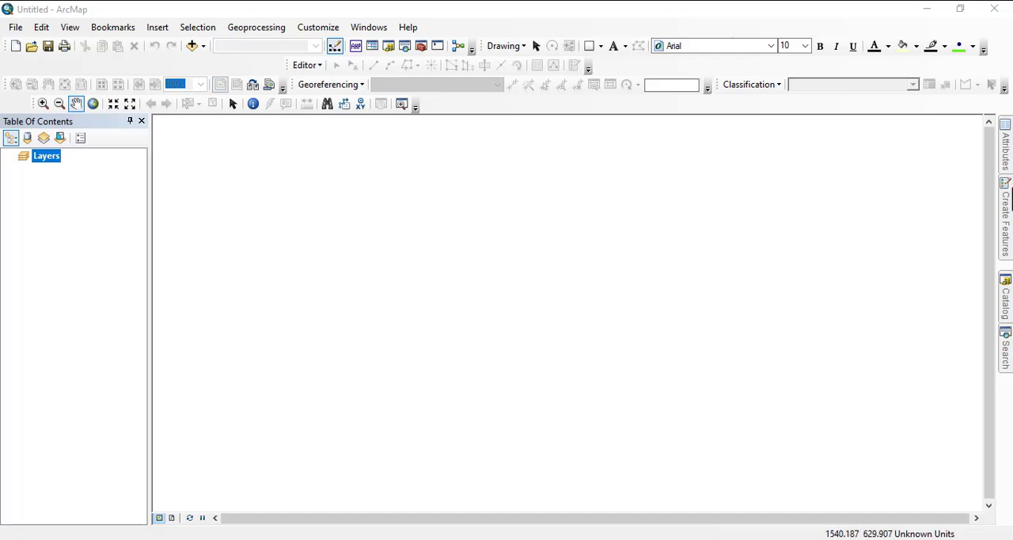
Browse the C:\MY WRK folder connection in the catalog, checking its abuja, abuja1 and exercises folders for project data.
{"action": "left_click", "coordinate": [1006, 307]}
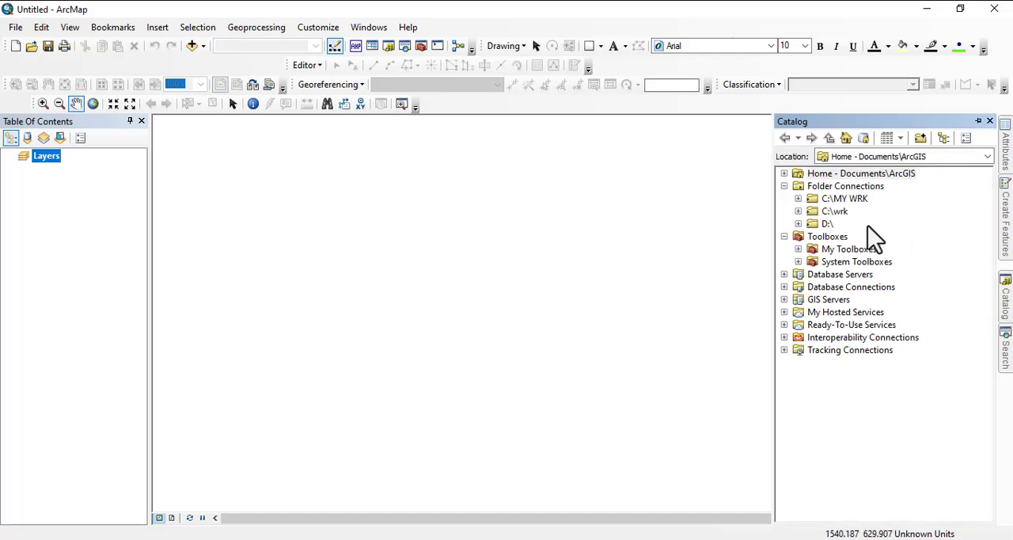
{"action": "left_click", "coordinate": [797, 224]}
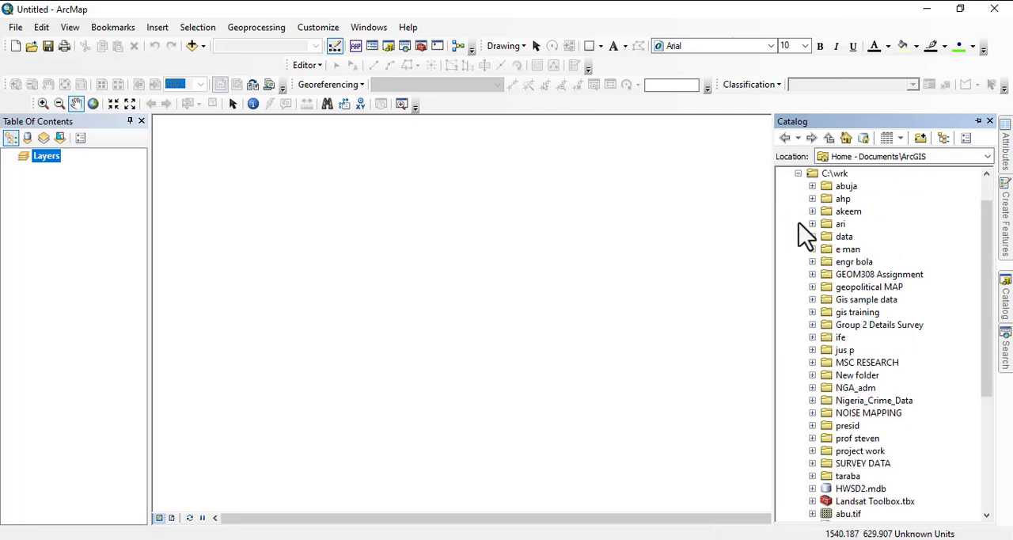
{"action": "left_click", "coordinate": [797, 174]}
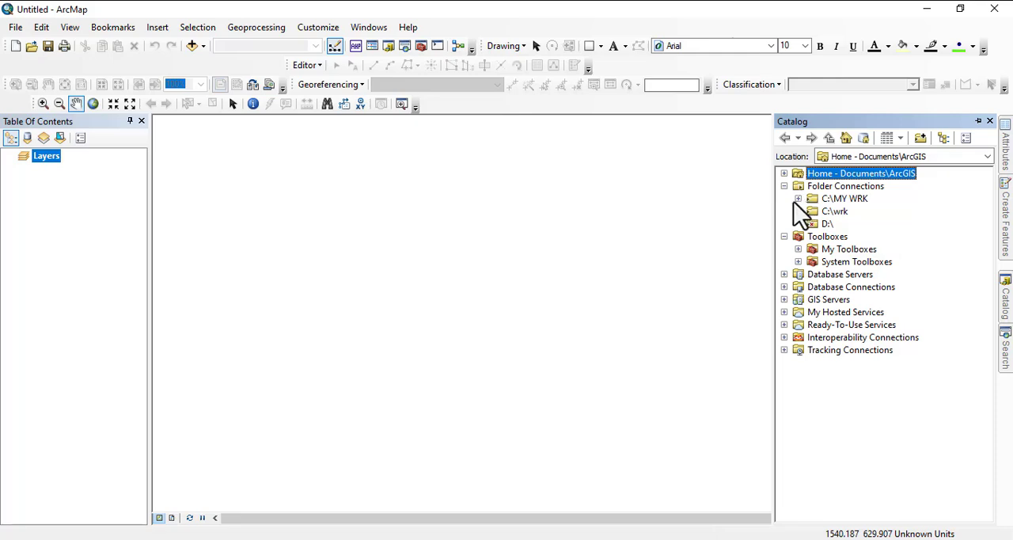
{"action": "left_click", "coordinate": [798, 199]}
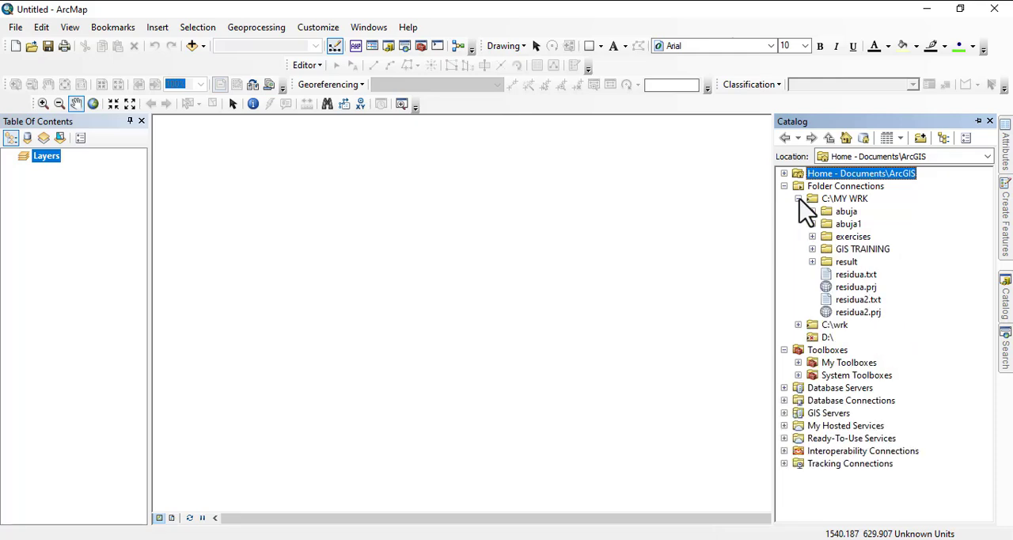
{"action": "left_click", "coordinate": [811, 237]}
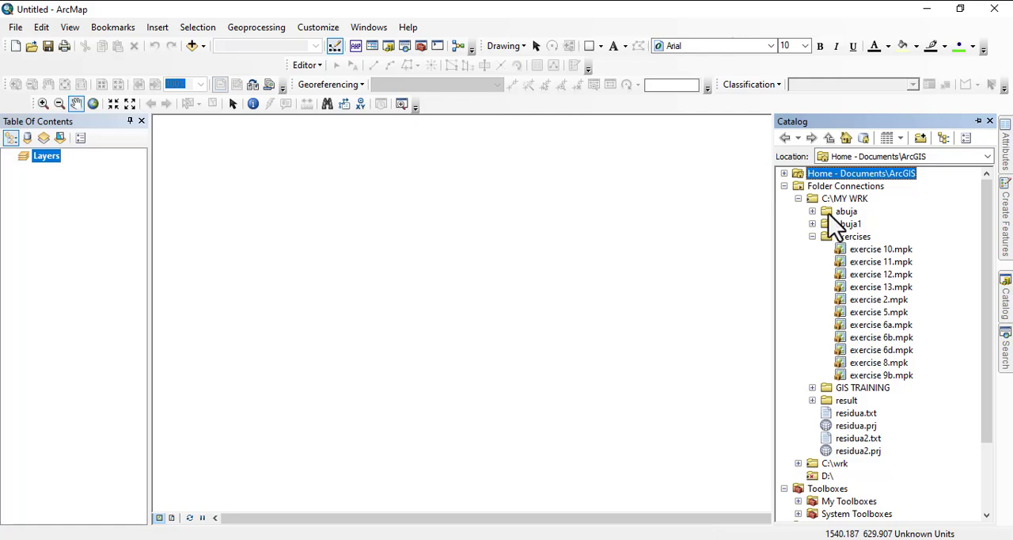
{"action": "left_click", "coordinate": [843, 199]}
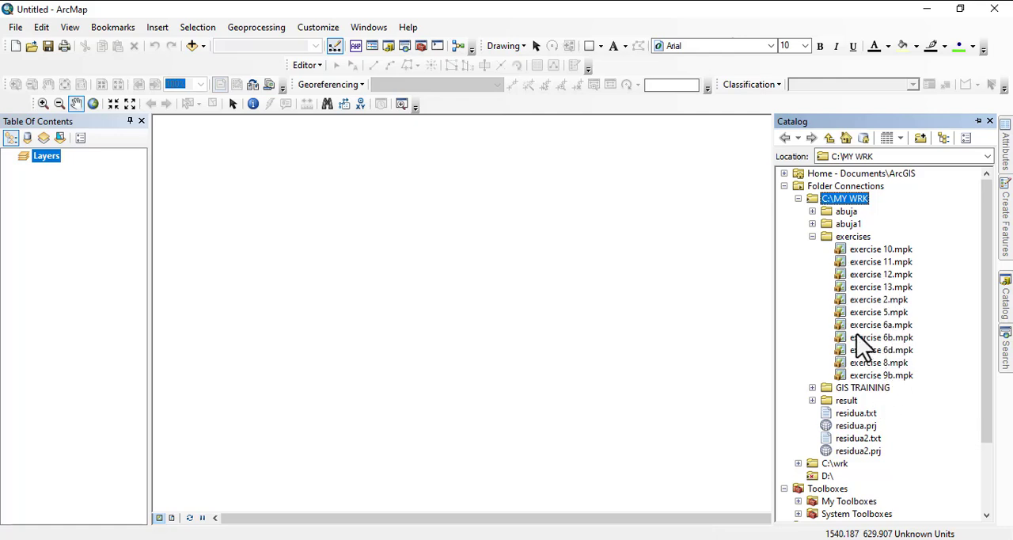
{"action": "left_click", "coordinate": [812, 211]}
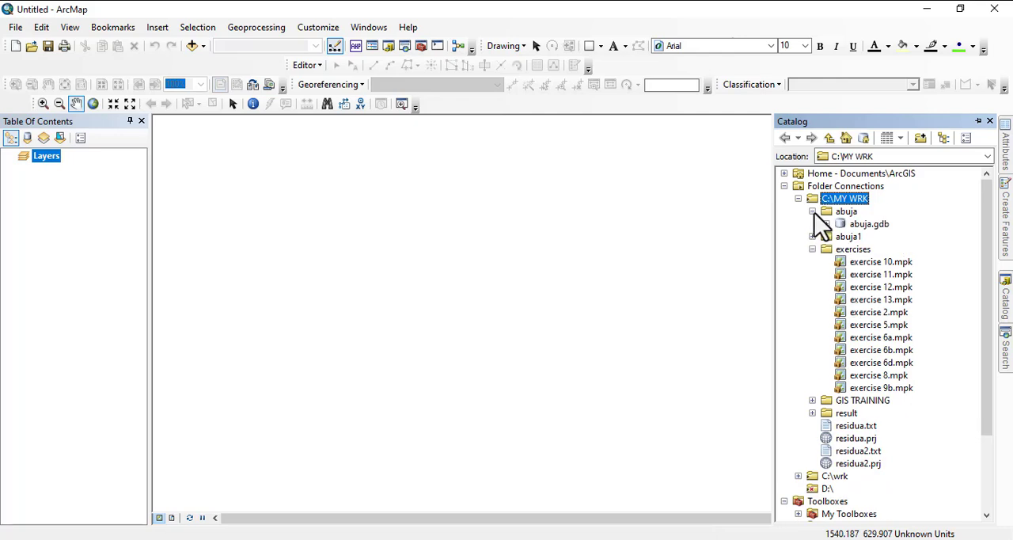
{"action": "left_click", "coordinate": [812, 236]}
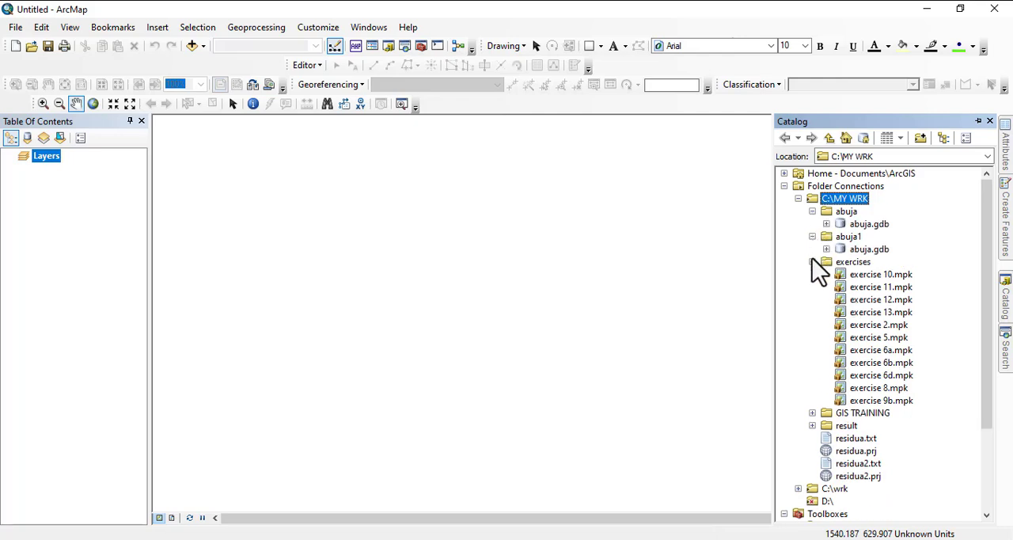
{"action": "left_click", "coordinate": [812, 261]}
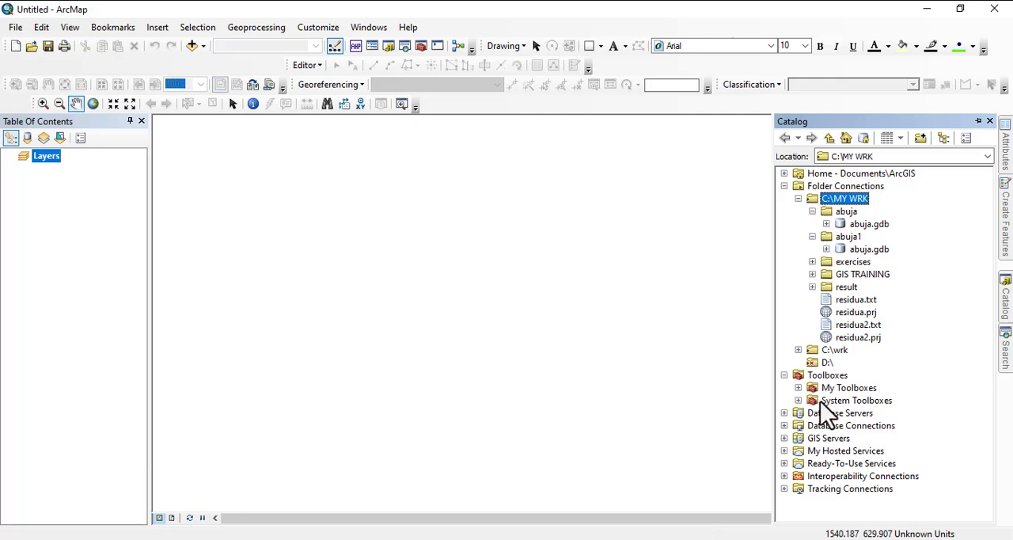
Load the map package abuja imagery.mpk from the presid folder of C:\wrk into the map.
{"action": "left_click", "coordinate": [799, 350]}
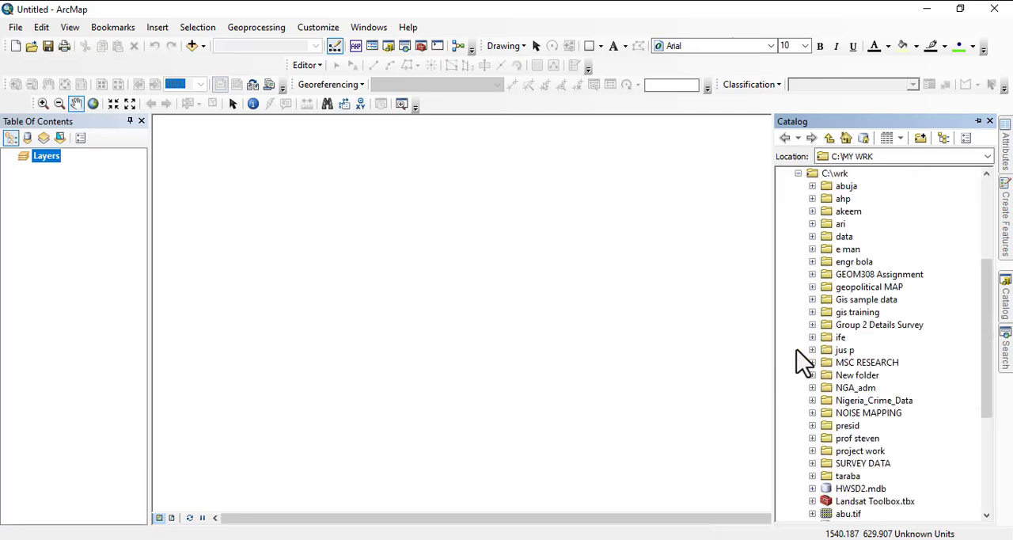
{"action": "scroll", "coordinate": [878, 487], "scroll_direction": "down", "scroll_amount": 2}
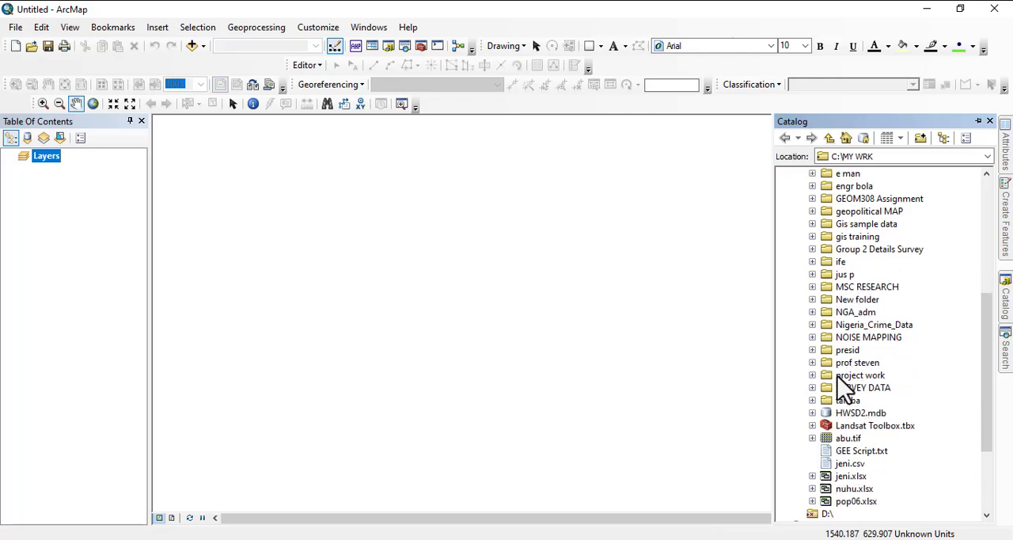
{"action": "left_click", "coordinate": [812, 350]}
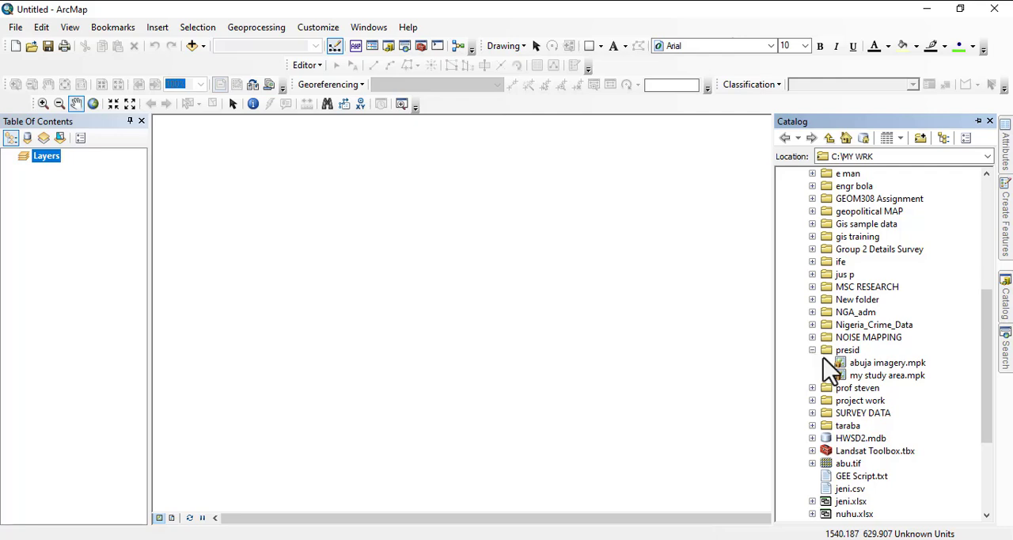
{"action": "left_click", "coordinate": [885, 364]}
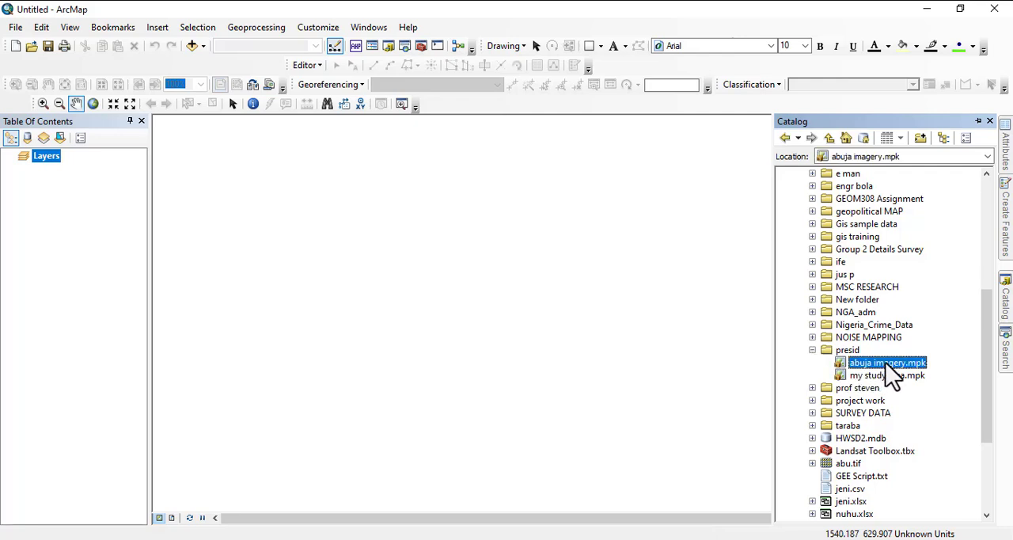
{"action": "left_click_drag", "start_coordinate": [885, 362], "coordinate": [365, 306]}
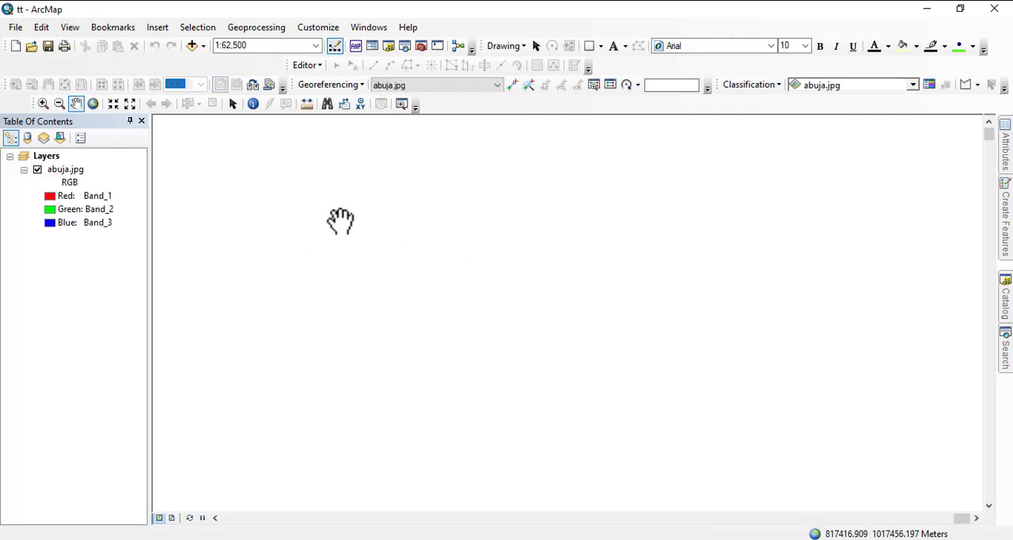
Zoom the map to the full extent of the abuja.jpg layer.
{"action": "left_click", "coordinate": [65, 169]}
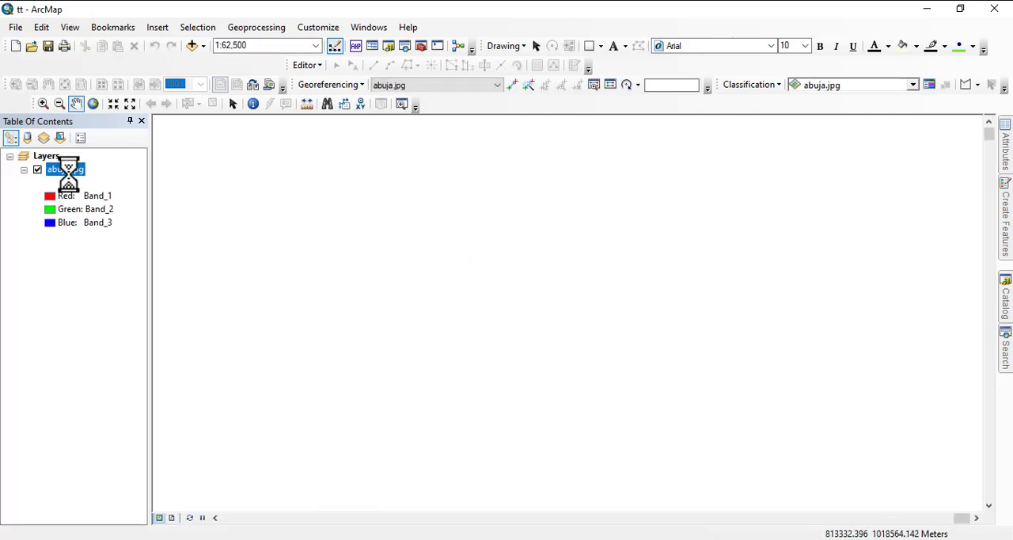
{"action": "right_click", "coordinate": [68, 169]}
{"action": "mouse_move", "coordinate": [120, 310]}
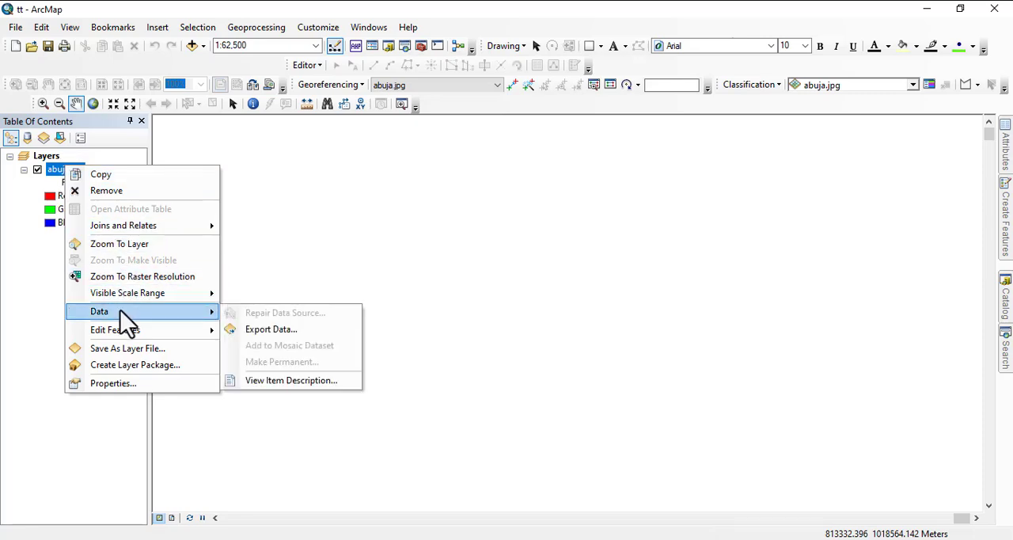
{"action": "left_click", "coordinate": [123, 245]}
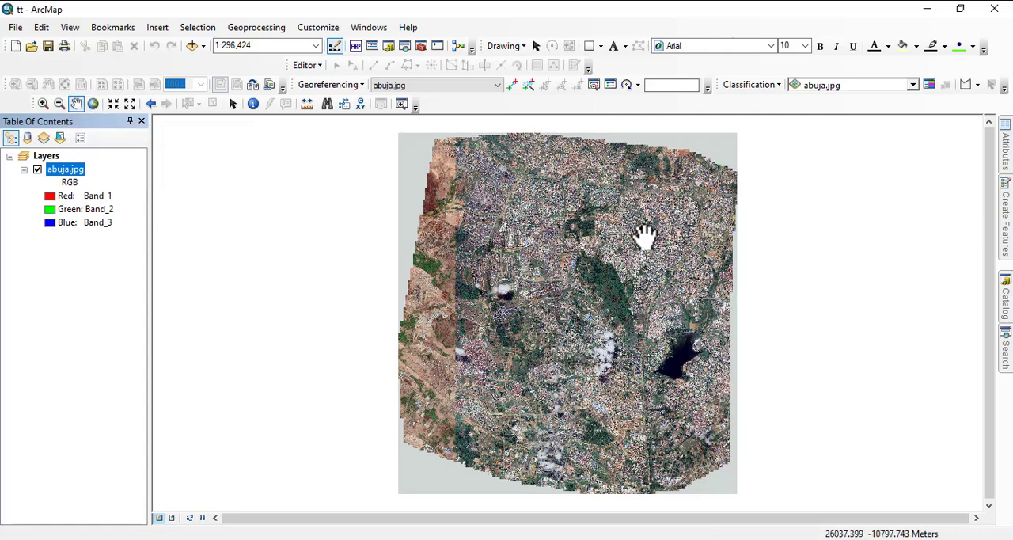
Add the residential feature class from the utilities dataset of abuja.gdb in the abuja folder to the map.
{"action": "left_click", "coordinate": [1004, 317]}
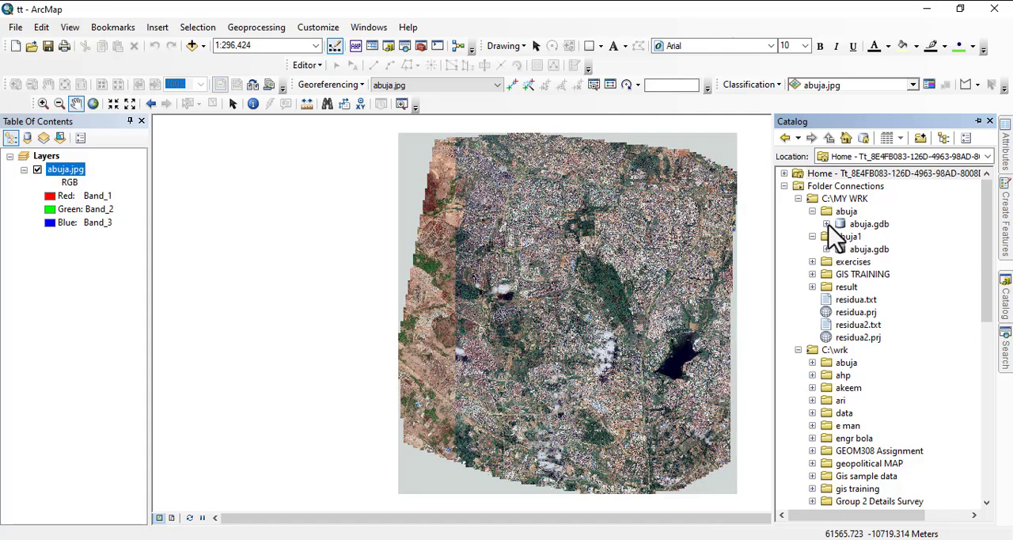
{"action": "left_click", "coordinate": [826, 249]}
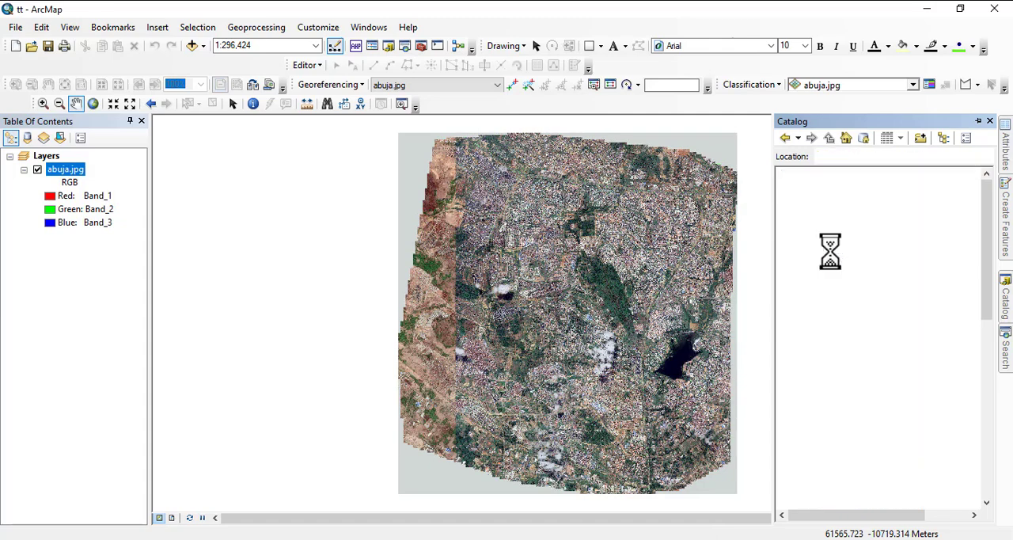
{"action": "left_click", "coordinate": [874, 262]}
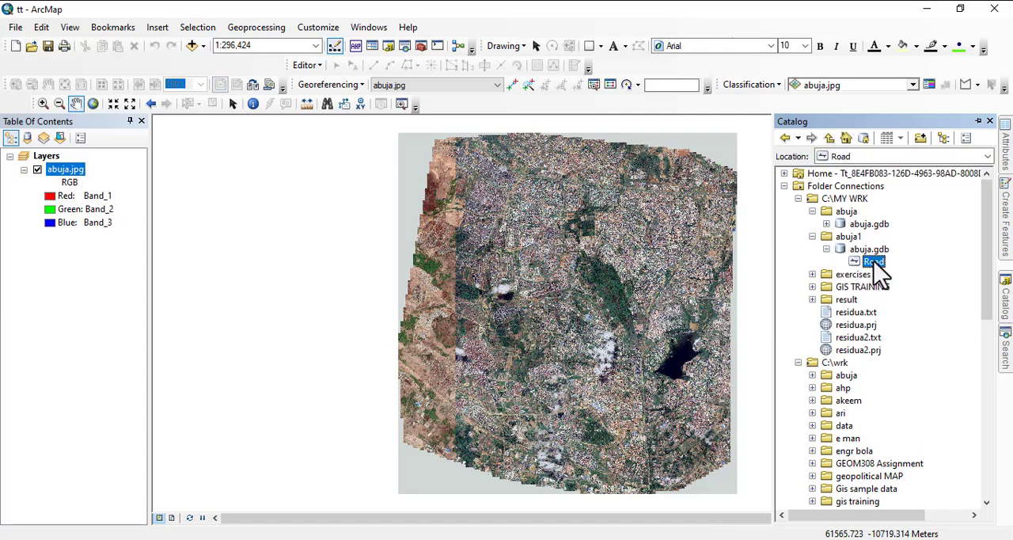
{"action": "left_click", "coordinate": [872, 263]}
{"action": "left_click", "coordinate": [826, 223]}
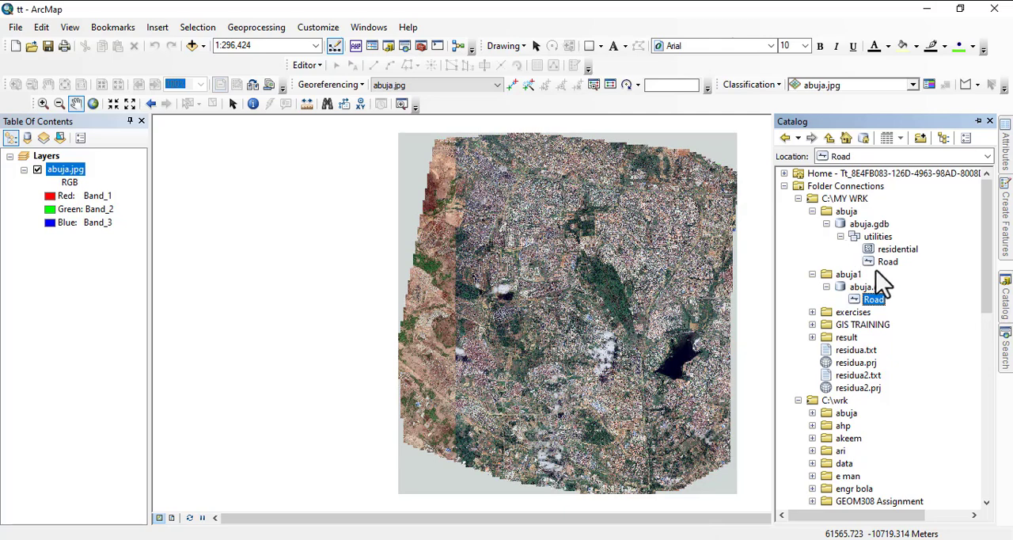
{"action": "left_click_drag", "start_coordinate": [894, 252], "coordinate": [588, 252]}
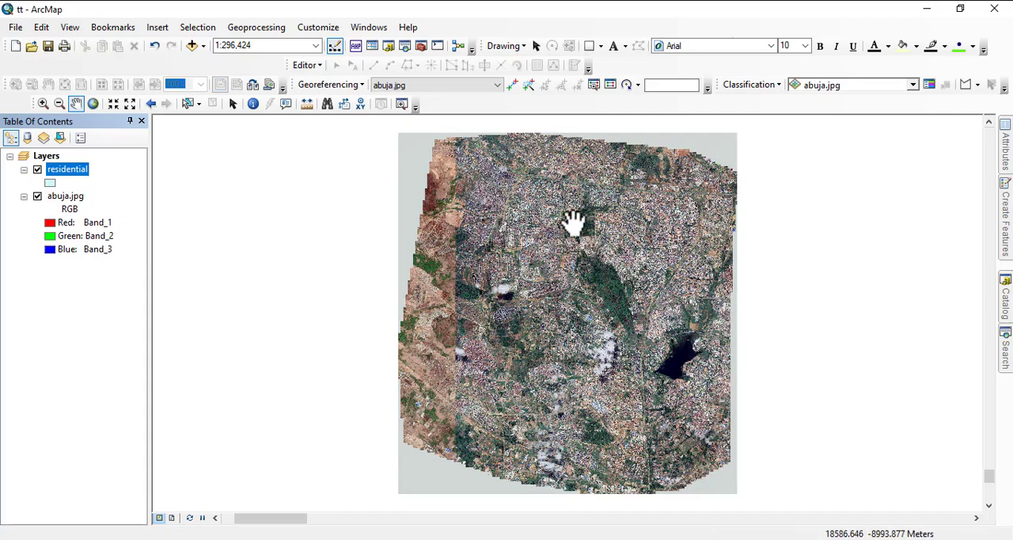
Start creating a new feature class in the abuja.gdb geodatabase inside the abuja1 folder.
{"action": "scroll", "coordinate": [570, 251], "scroll_direction": "down", "scroll_amount": 3}
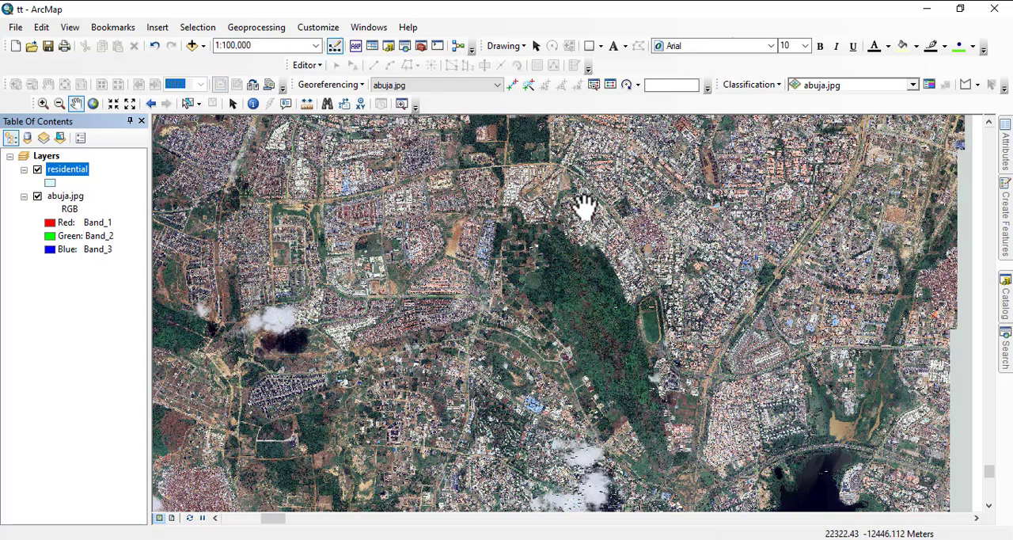
{"action": "left_click_drag", "start_coordinate": [735, 215], "coordinate": [520, 221]}
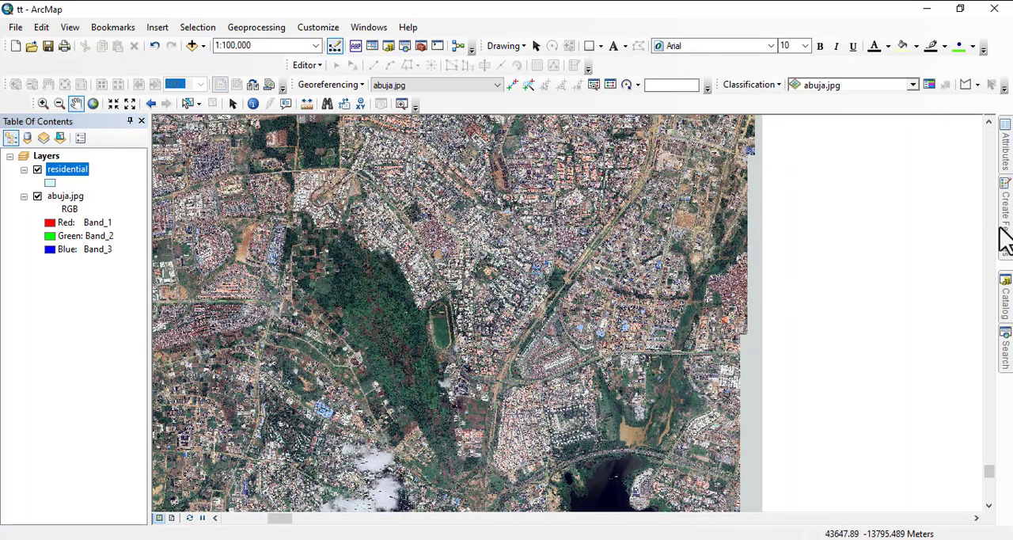
{"action": "mouse_move", "coordinate": [1003, 232]}
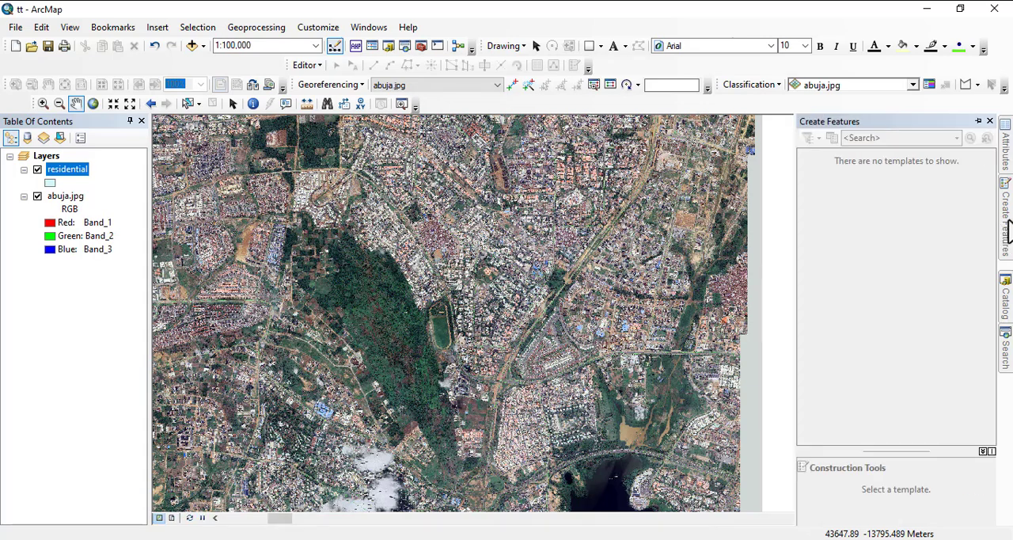
{"action": "mouse_move", "coordinate": [1005, 315]}
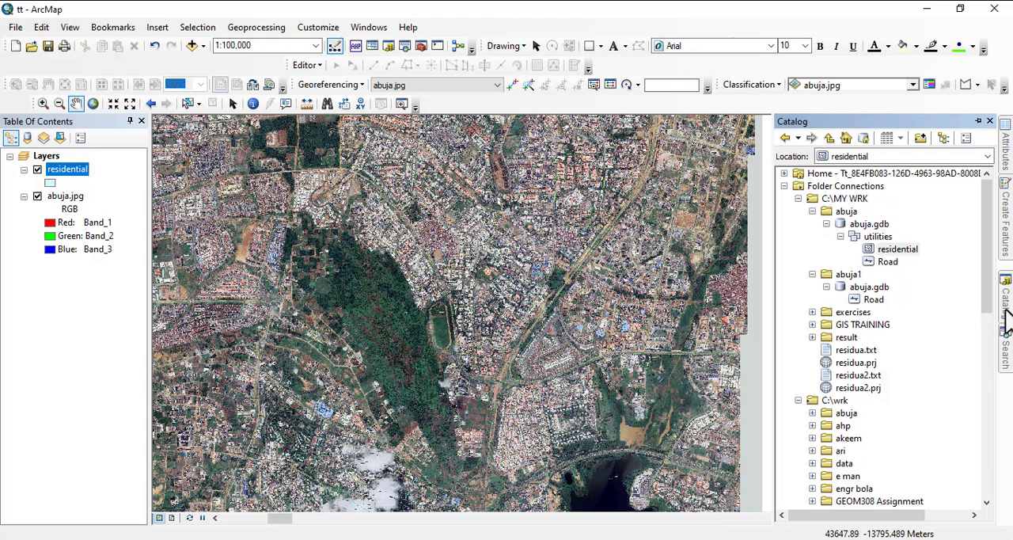
{"action": "left_click", "coordinate": [876, 238]}
{"action": "right_click", "coordinate": [876, 238]}
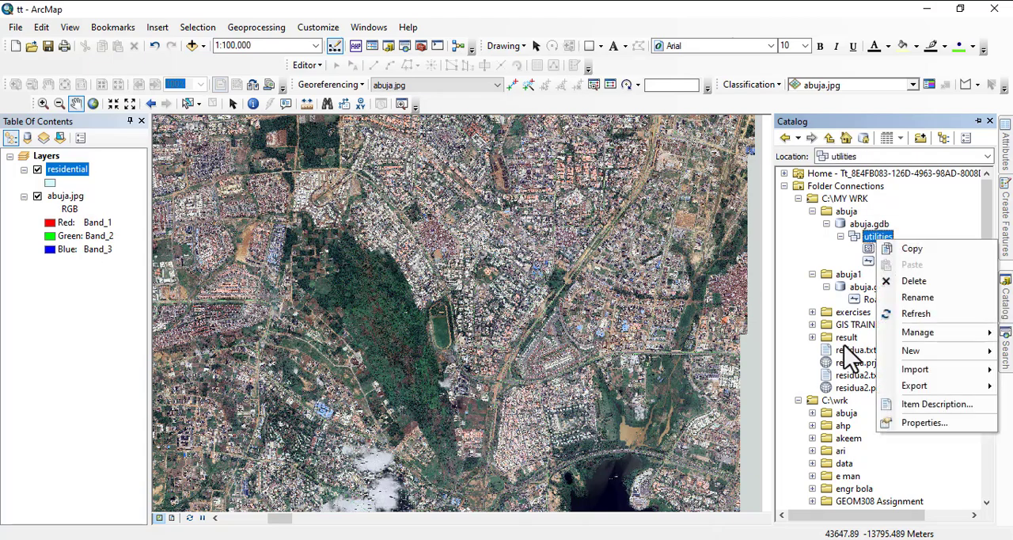
{"action": "left_click", "coordinate": [862, 286]}
{"action": "right_click", "coordinate": [863, 286]}
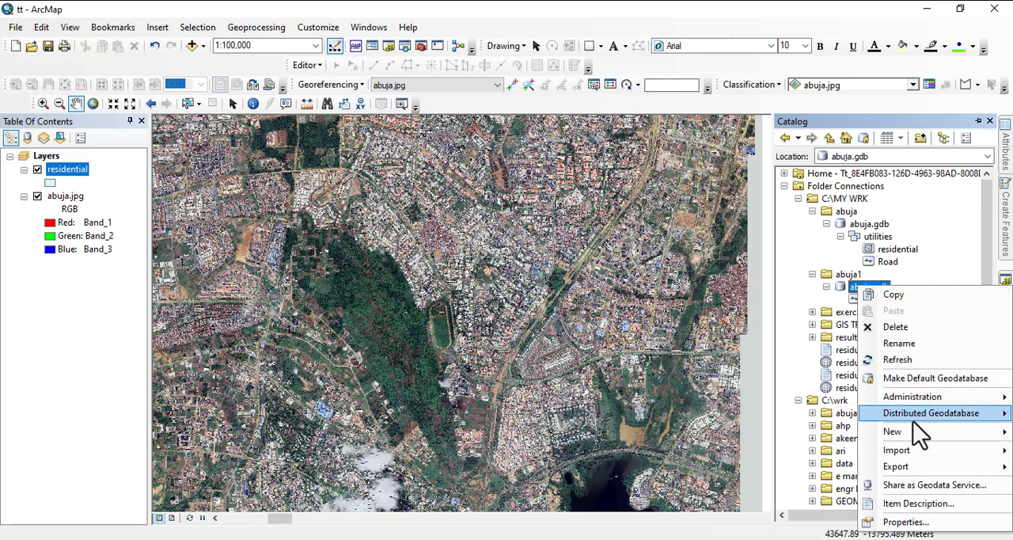
{"action": "mouse_move", "coordinate": [908, 436]}
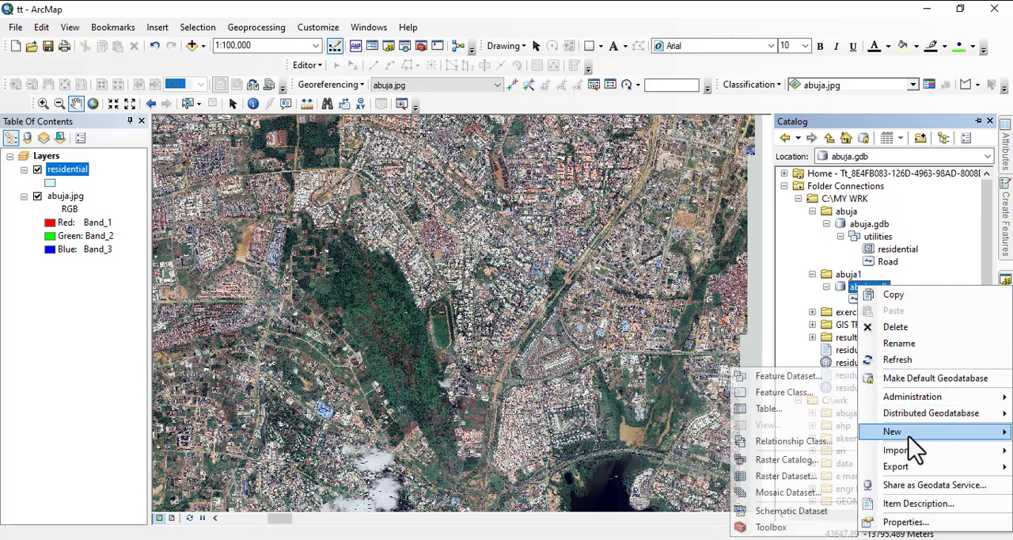
{"action": "left_click", "coordinate": [782, 392]}
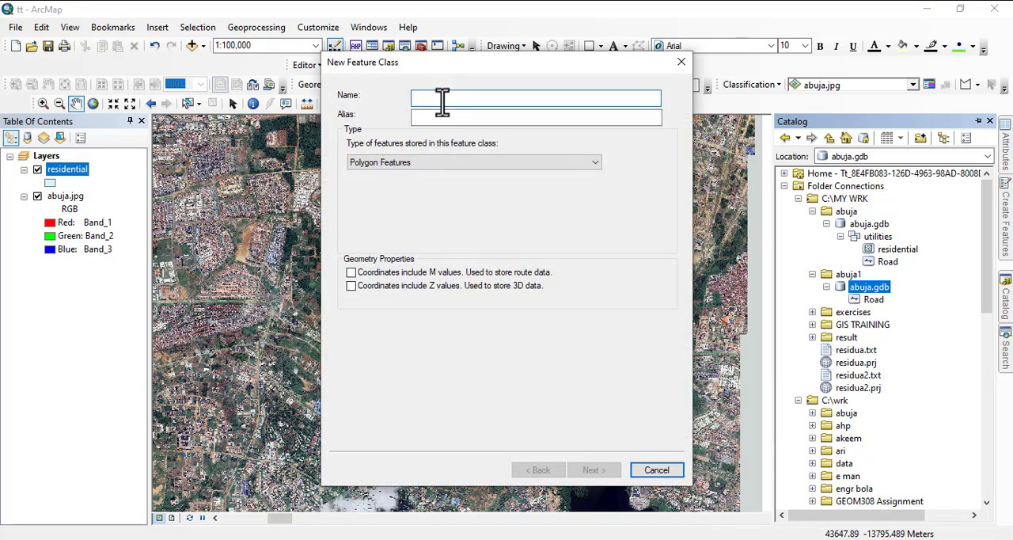
Search the system for the On-Screen Keyboard and open it.
{"action": "left_click", "coordinate": [143, 539]}
{"action": "type", "text": "scr"}
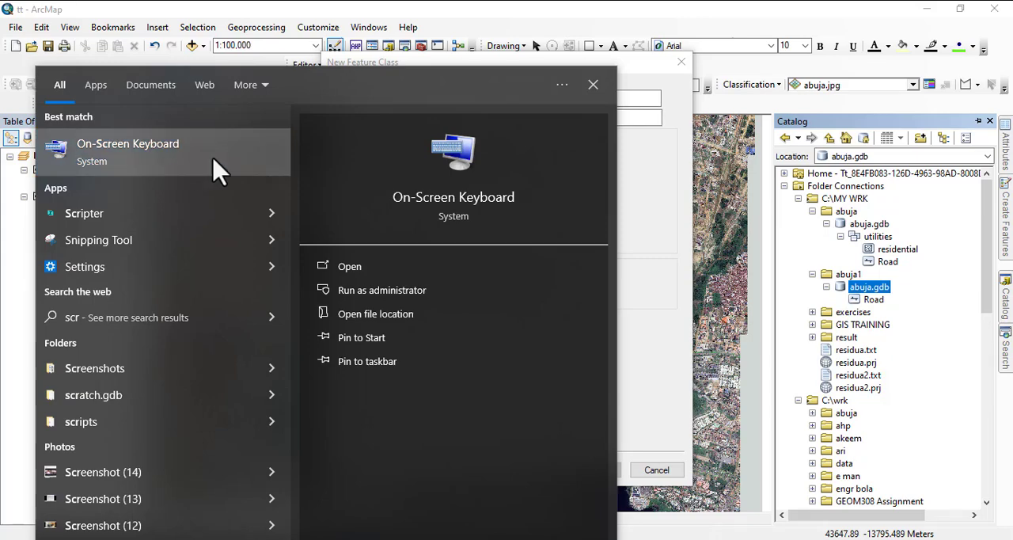
{"action": "left_click", "coordinate": [281, 174]}
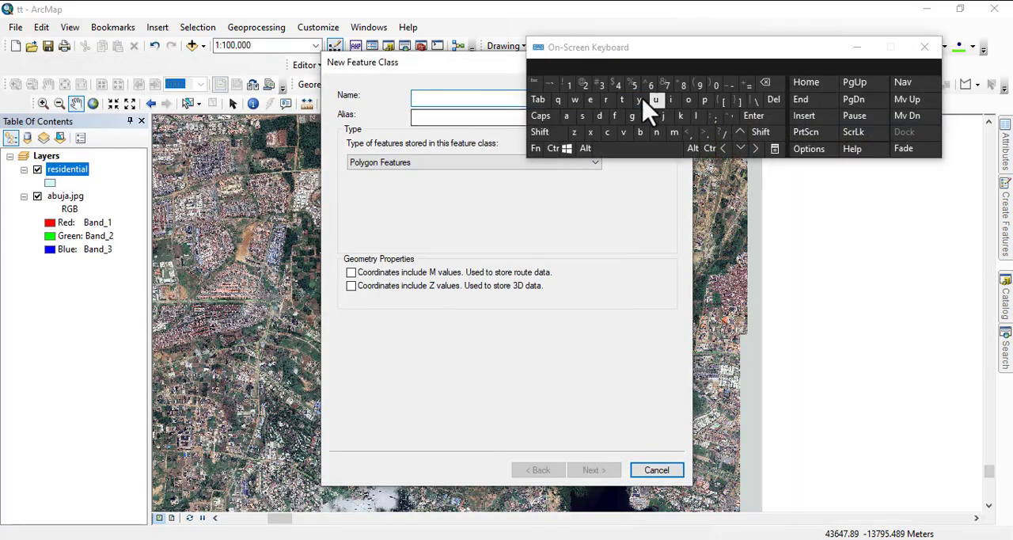
Name the new feature class poi and set its feature type to Point Features.
{"action": "left_click", "coordinate": [704, 99]}
{"action": "left_click", "coordinate": [687, 100]}
{"action": "left_click", "coordinate": [670, 100]}
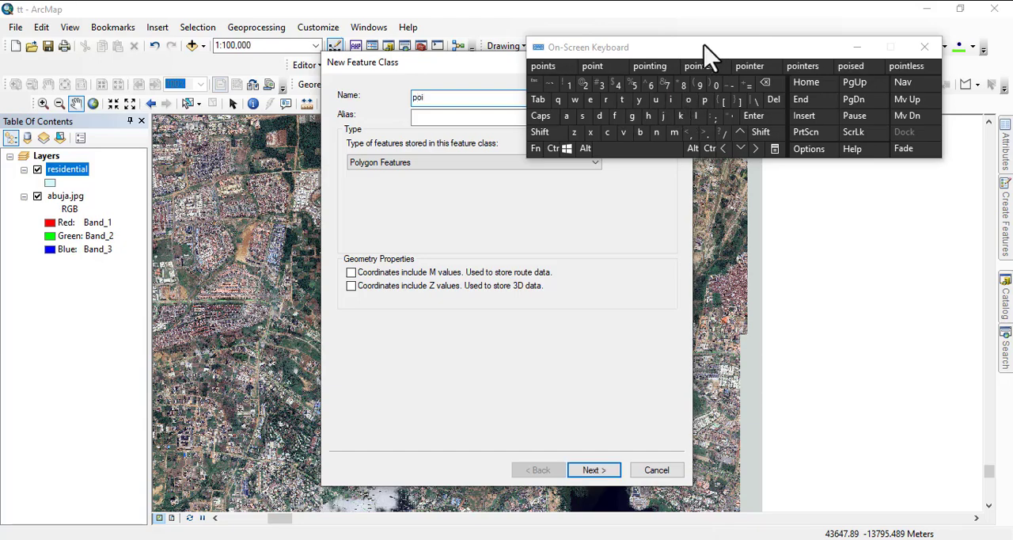
{"action": "left_click_drag", "start_coordinate": [707, 49], "coordinate": [825, 39]}
{"action": "left_click", "coordinate": [482, 162]}
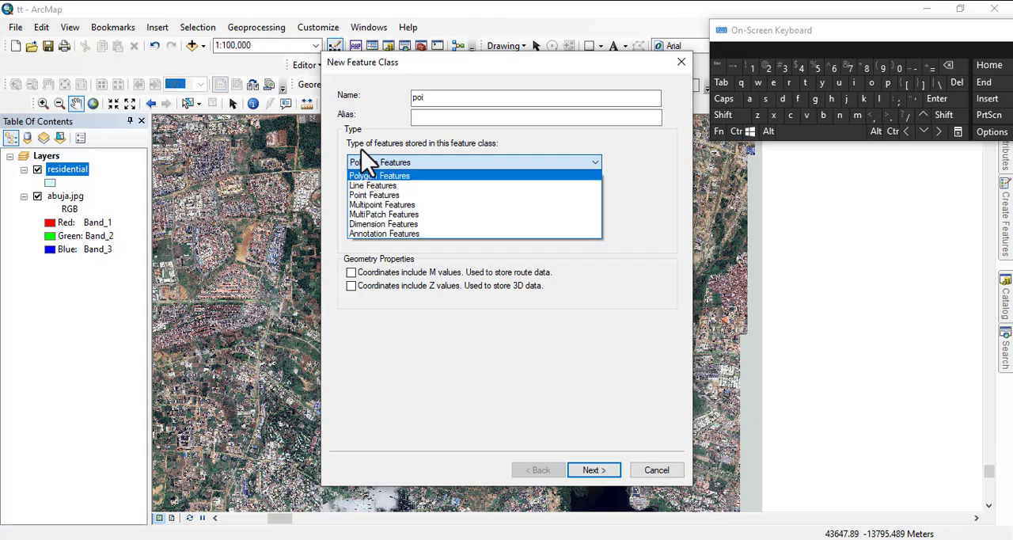
{"action": "left_click", "coordinate": [368, 196]}
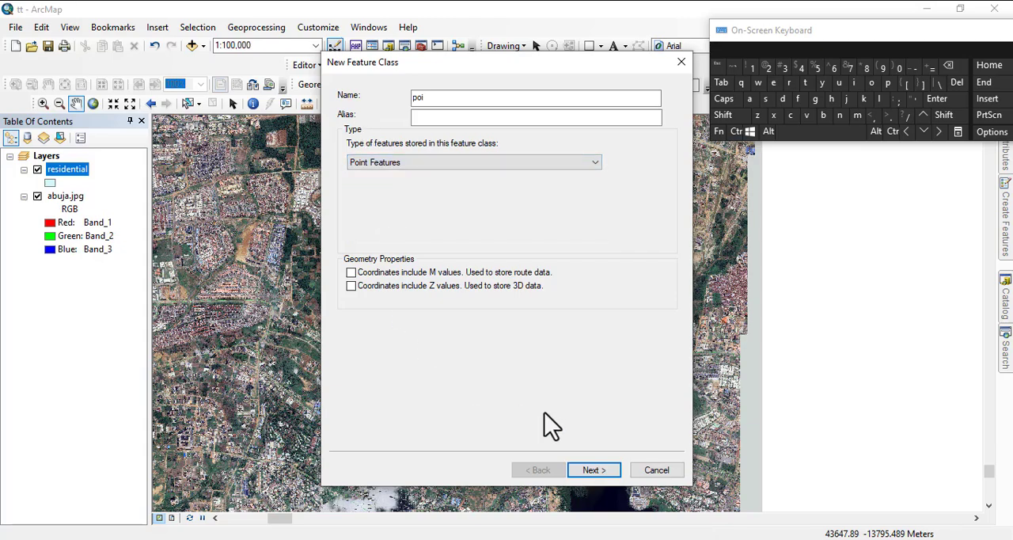
Assign the Minna UTM Zone 32N coordinate system to the new feature class, keeping the default tolerance and storage configuration.
{"action": "left_click", "coordinate": [589, 470]}
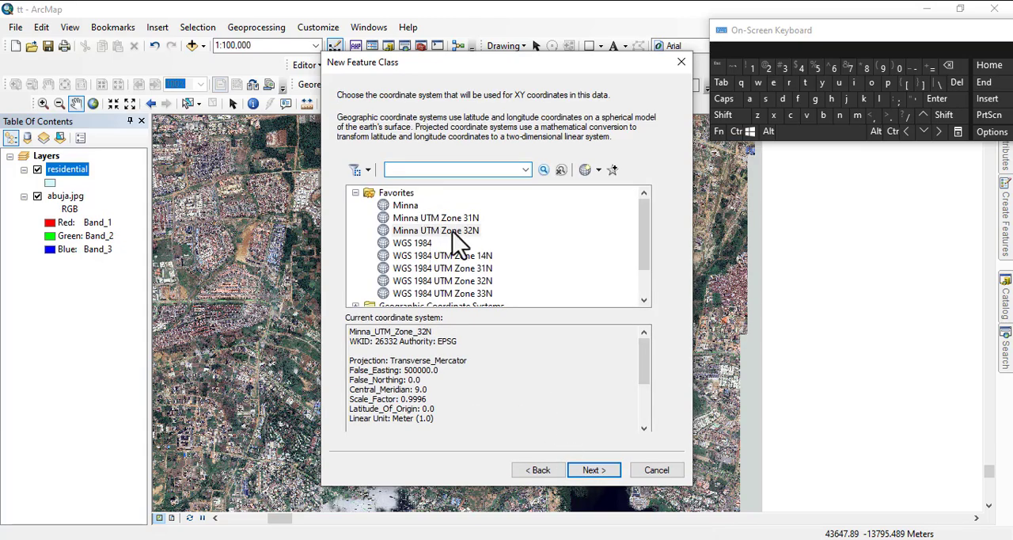
{"action": "left_click", "coordinate": [452, 231]}
{"action": "left_click", "coordinate": [593, 470]}
{"action": "left_click", "coordinate": [590, 470]}
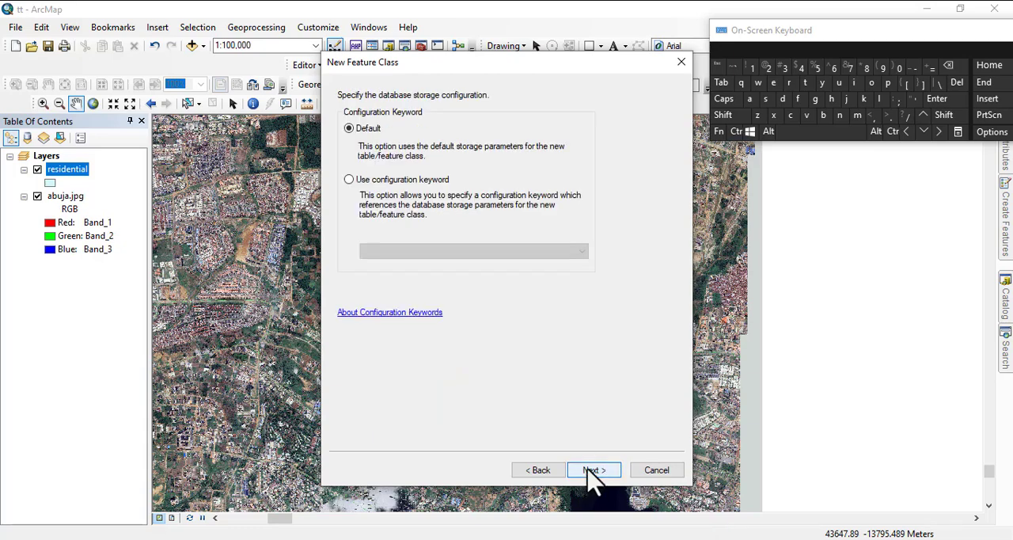
{"action": "left_click", "coordinate": [588, 473]}
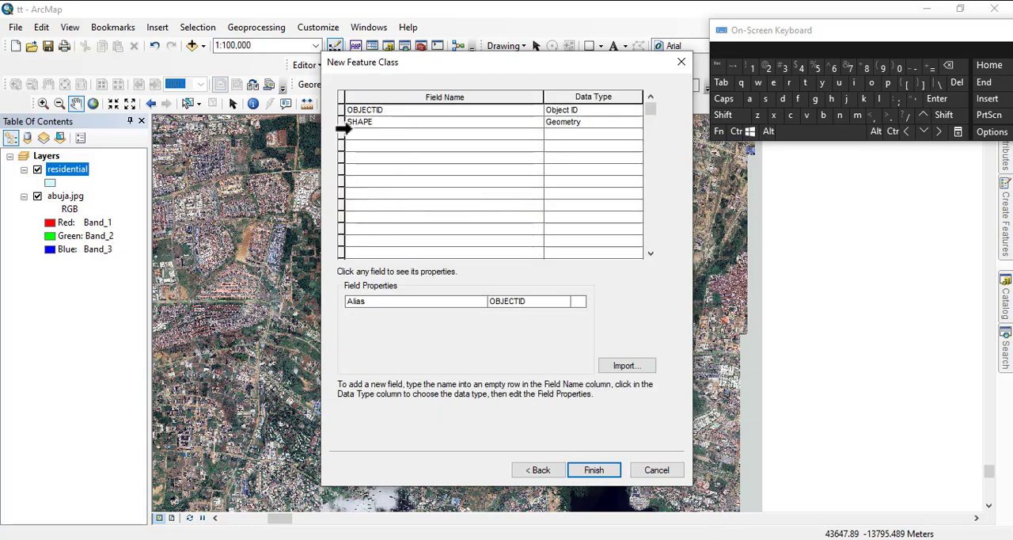
Add two text fields named name and location to the feature class.
{"action": "left_click", "coordinate": [355, 134]}
{"action": "type", "text": "name"}
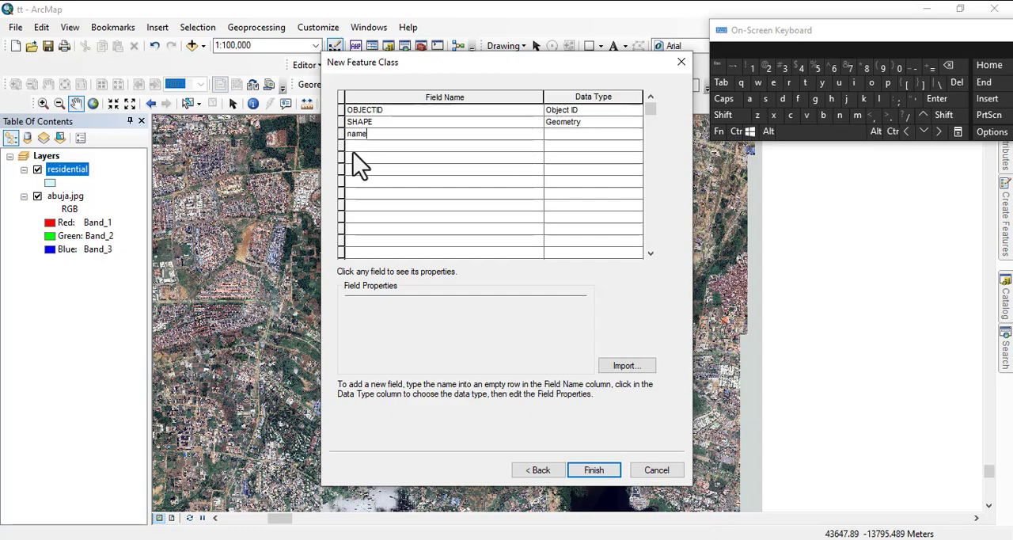
{"action": "left_click", "coordinate": [353, 147]}
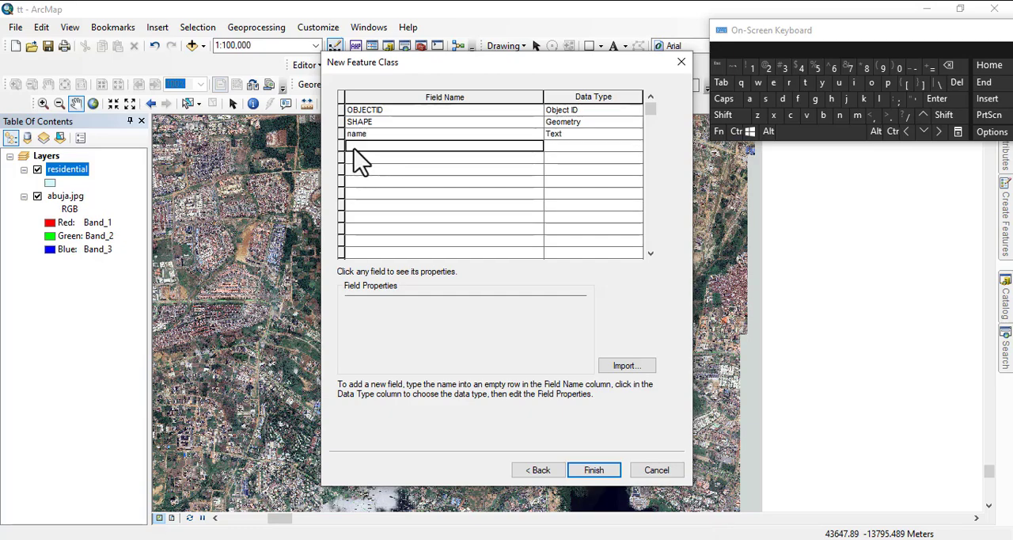
{"action": "left_click", "coordinate": [880, 99]}
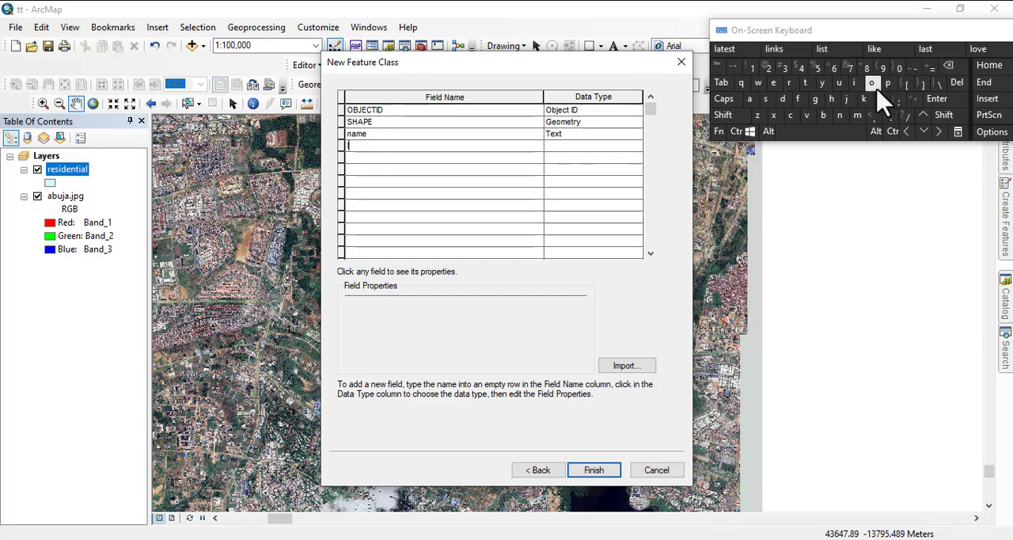
{"action": "left_click", "coordinate": [874, 85]}
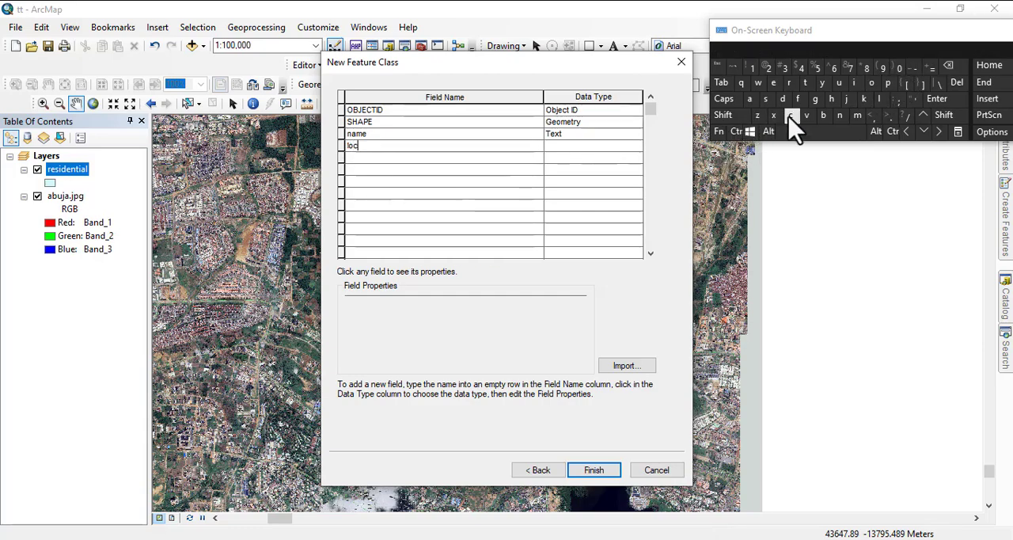
{"action": "left_click", "coordinate": [749, 99]}
{"action": "left_click", "coordinate": [804, 82]}
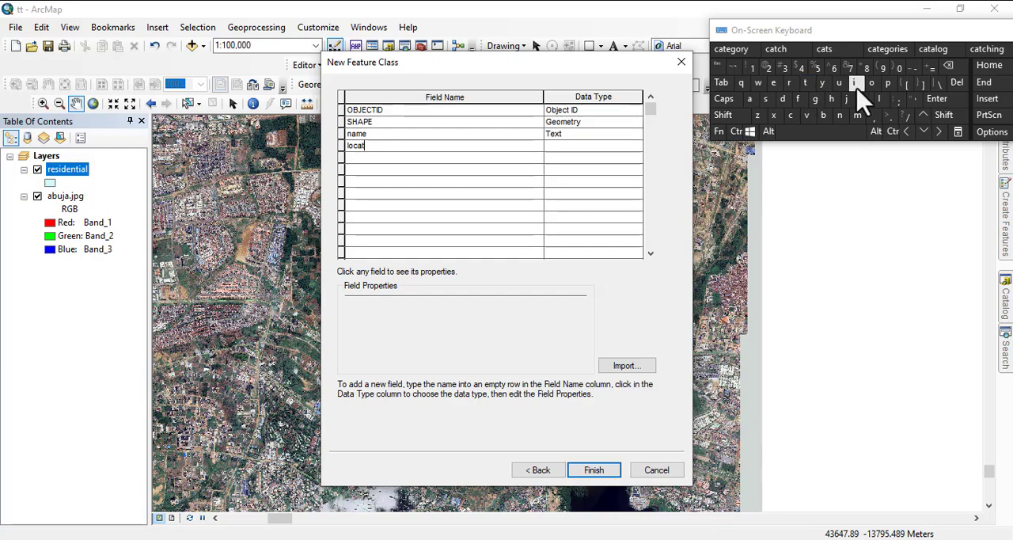
{"action": "left_click", "coordinate": [855, 84]}
{"action": "left_click", "coordinate": [840, 115]}
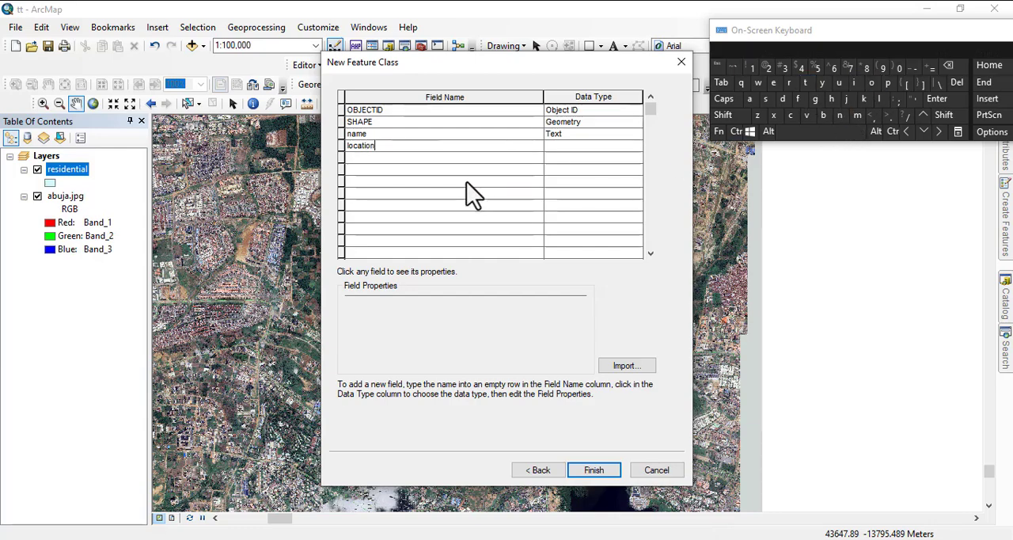
Add a text field named ownership below the location field.
{"action": "left_click", "coordinate": [368, 157]}
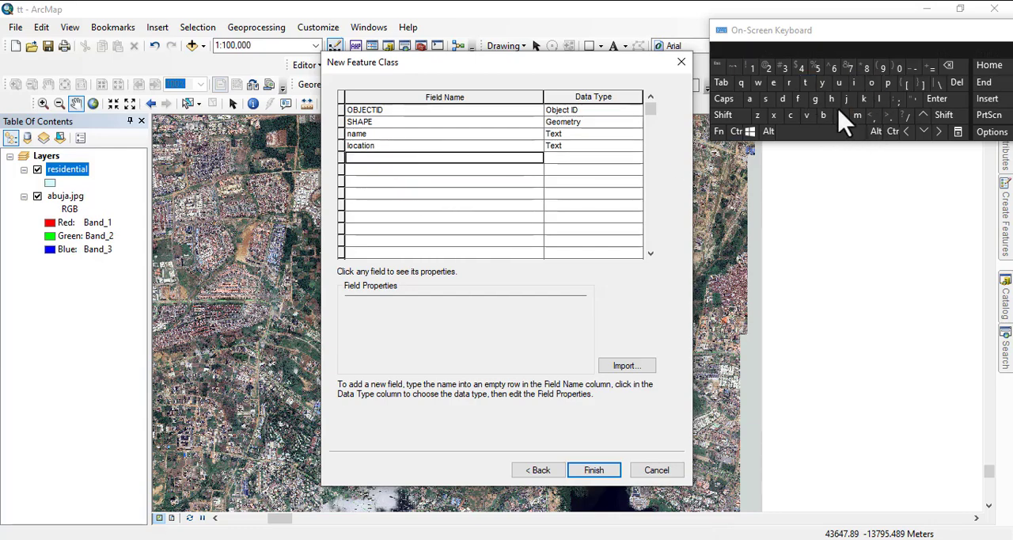
{"action": "left_click", "coordinate": [871, 84]}
{"action": "left_click", "coordinate": [758, 84]}
{"action": "left_click", "coordinate": [772, 84]}
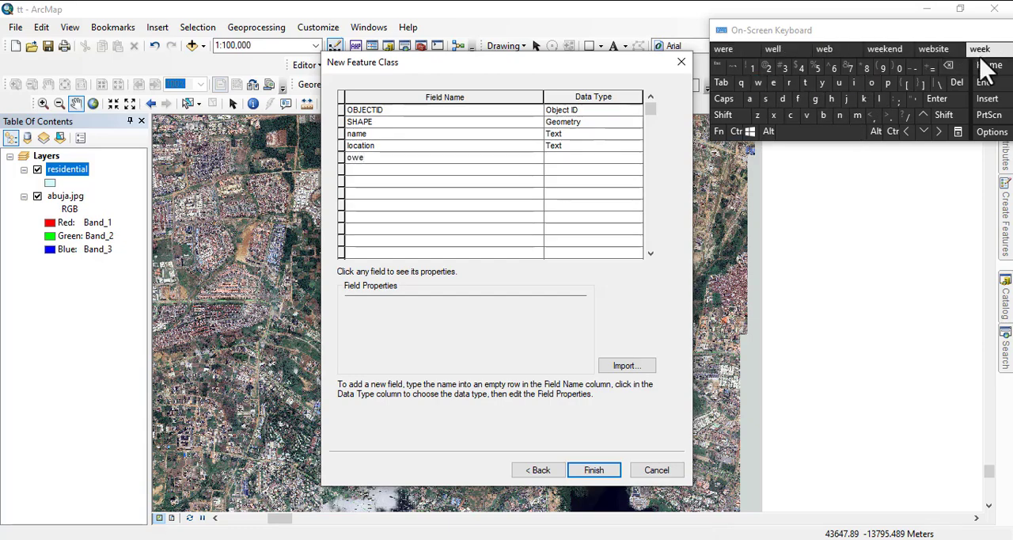
{"action": "left_click", "coordinate": [948, 65]}
{"action": "left_click", "coordinate": [839, 116]}
{"action": "left_click", "coordinate": [773, 82]}
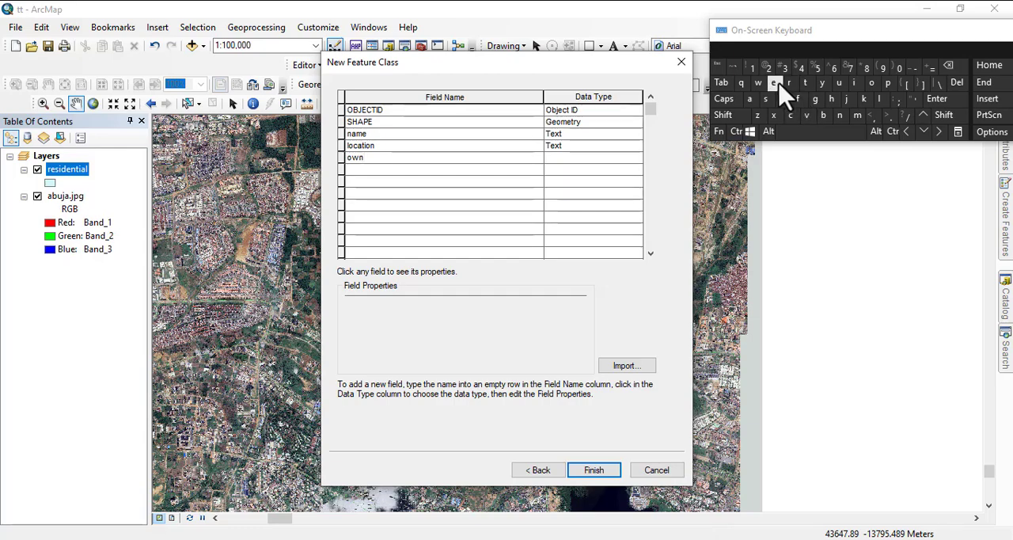
{"action": "left_click", "coordinate": [789, 83]}
{"action": "left_click", "coordinate": [765, 99]}
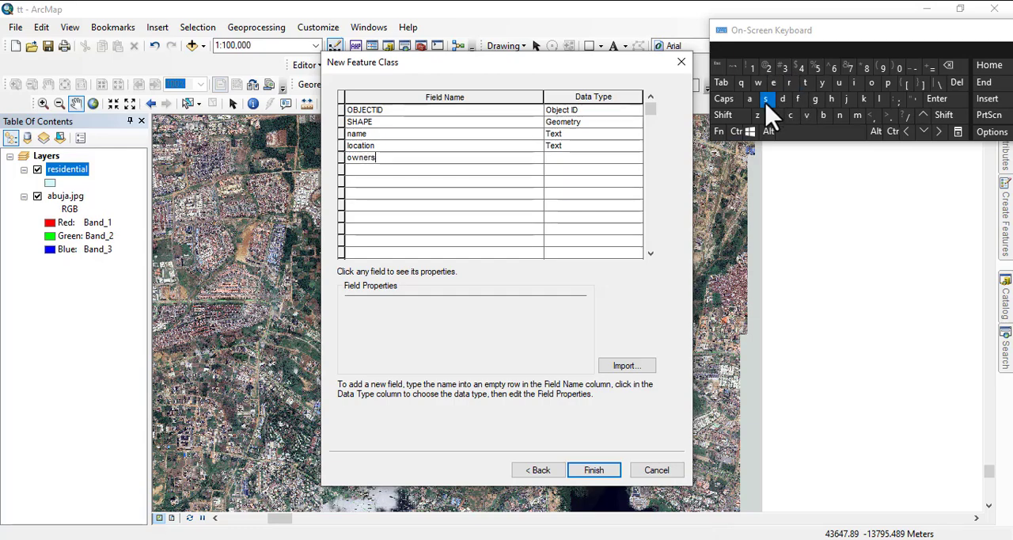
{"action": "left_click", "coordinate": [830, 99]}
{"action": "left_click", "coordinate": [854, 82]}
{"action": "left_click", "coordinate": [888, 84]}
{"action": "left_click", "coordinate": [553, 162]}
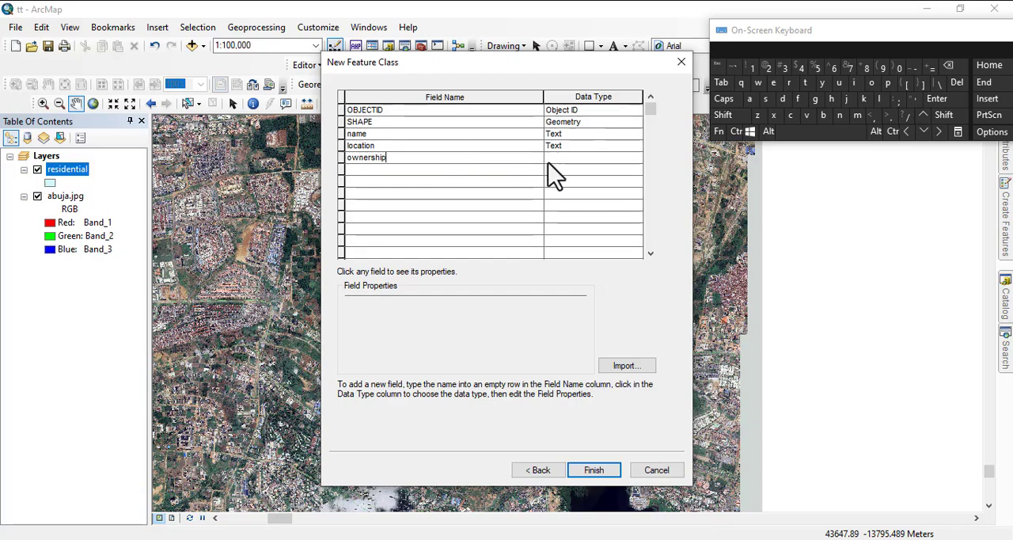
Add a field named picture with the Raster data type.
{"action": "left_click", "coordinate": [380, 170]}
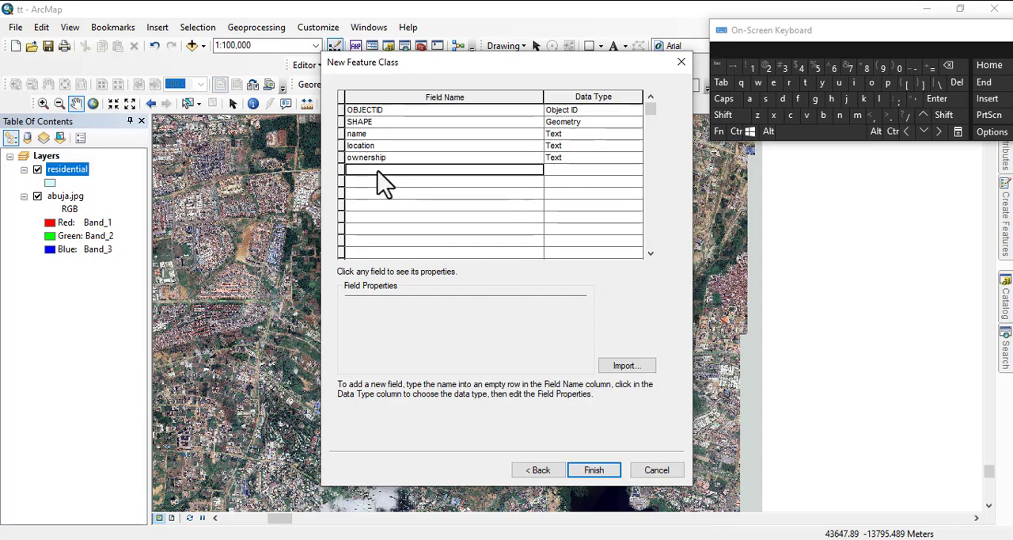
{"action": "left_click", "coordinate": [889, 84]}
{"action": "left_click", "coordinate": [854, 84]}
{"action": "left_click", "coordinate": [791, 115]}
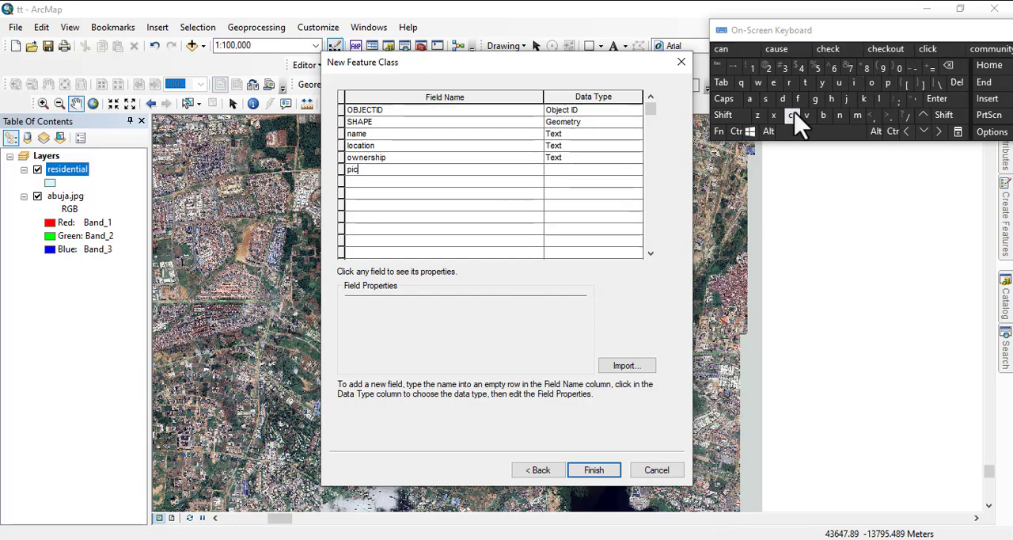
{"action": "left_click", "coordinate": [805, 82]}
{"action": "left_click", "coordinate": [838, 82]}
{"action": "left_click", "coordinate": [788, 82]}
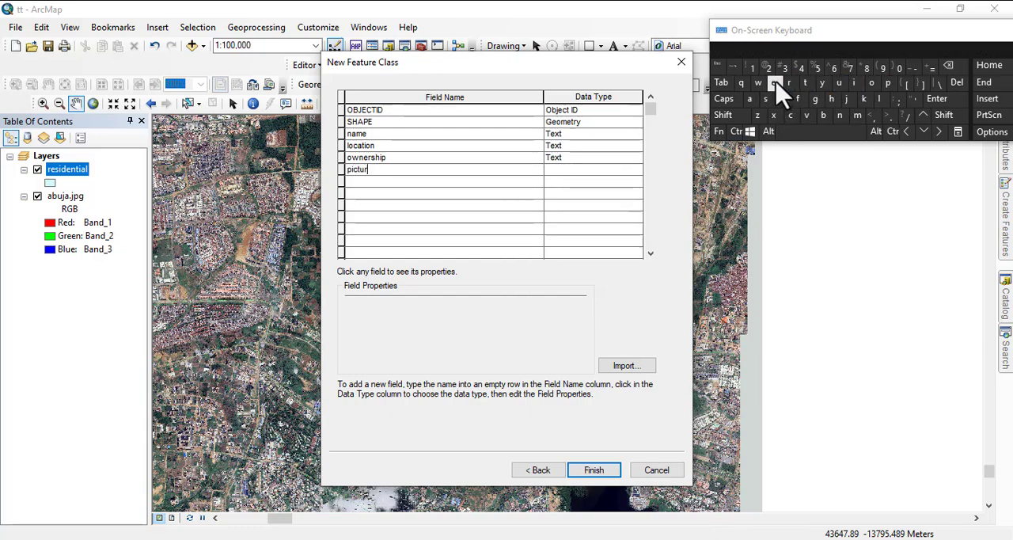
{"action": "left_click", "coordinate": [774, 82]}
{"action": "left_click", "coordinate": [564, 174]}
{"action": "left_click", "coordinate": [559, 171]}
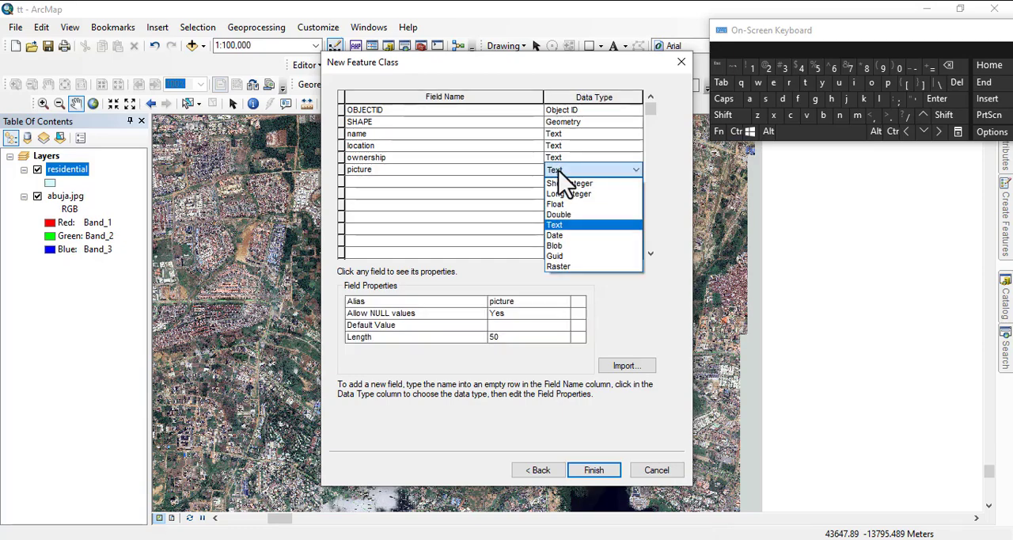
{"action": "left_click", "coordinate": [559, 267]}
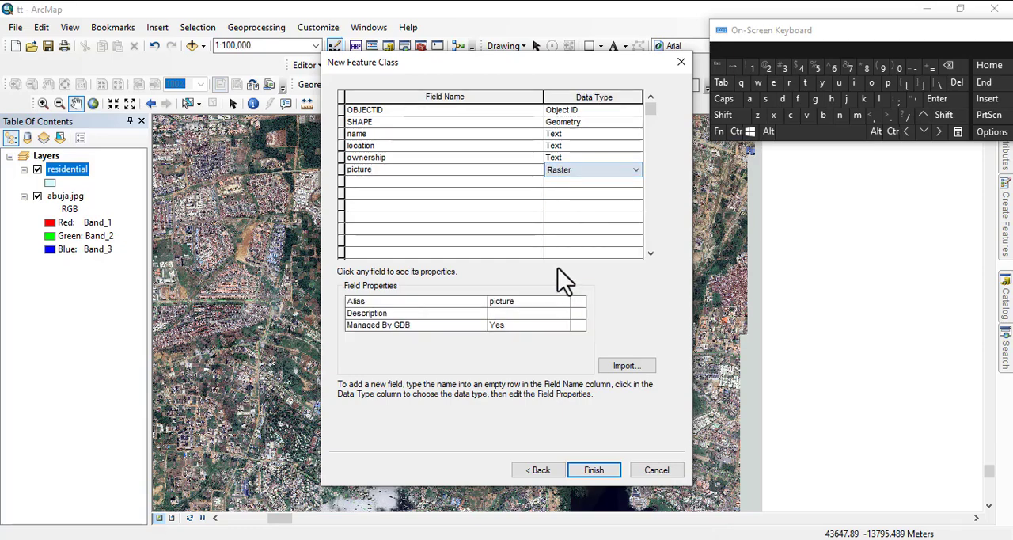
Finish creating the poi feature class and minimize the On-Screen Keyboard.
{"action": "left_click", "coordinate": [595, 472]}
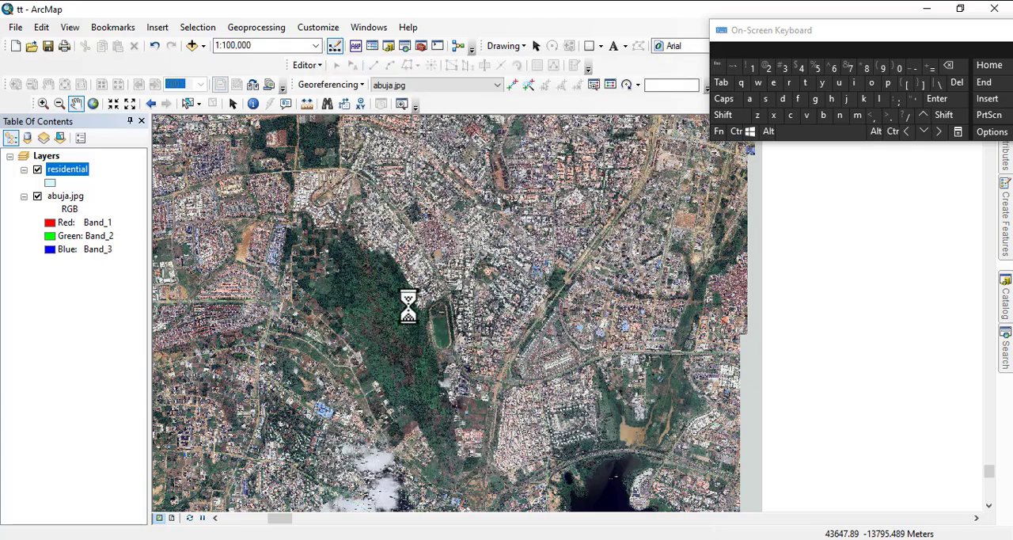
{"action": "left_click_drag", "start_coordinate": [954, 36], "coordinate": [724, 110]}
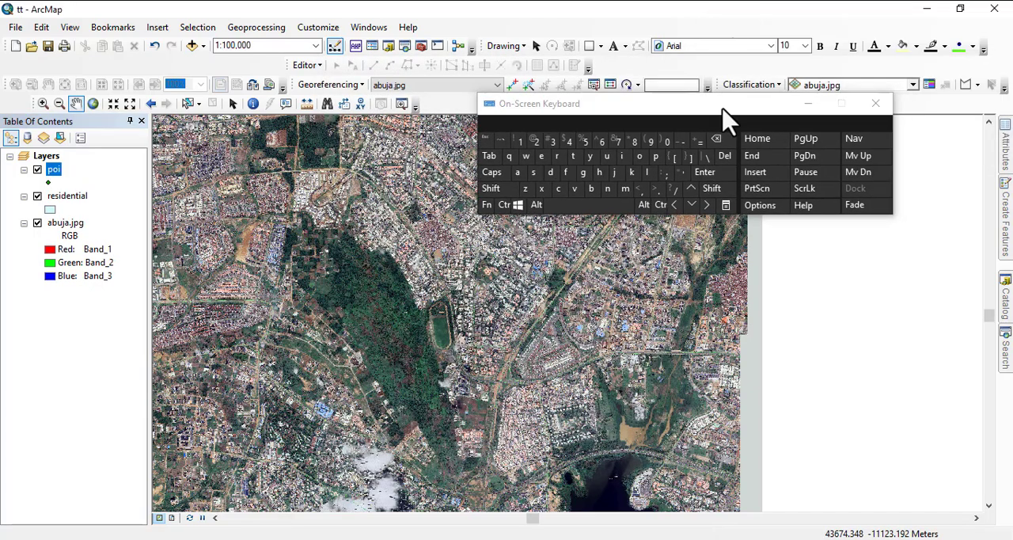
{"action": "left_click", "coordinate": [801, 109]}
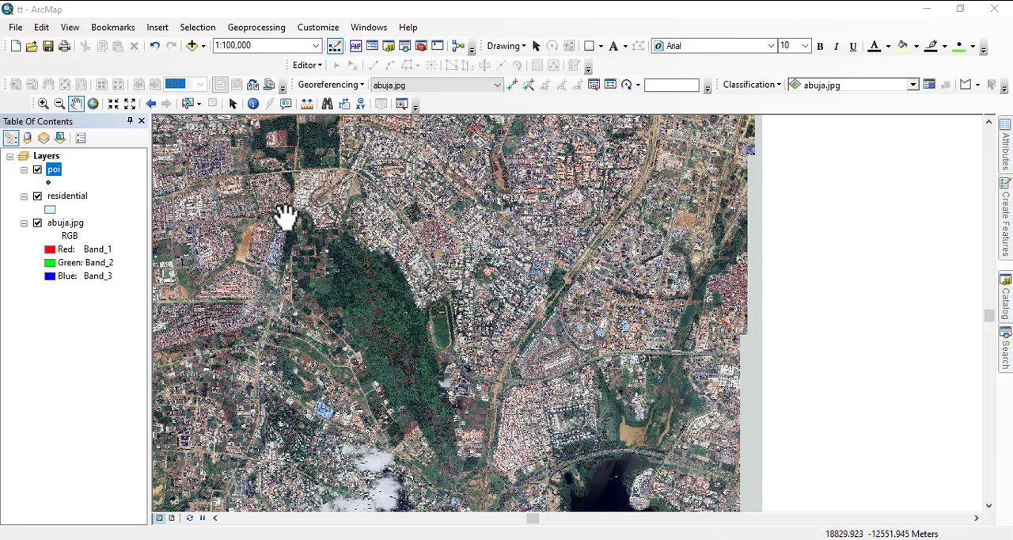
Start an edit session on the poi layer around Lakeview Apartments at a scale of 1:2,500.
{"action": "scroll", "coordinate": [488, 373], "scroll_direction": "down", "scroll_amount": 3}
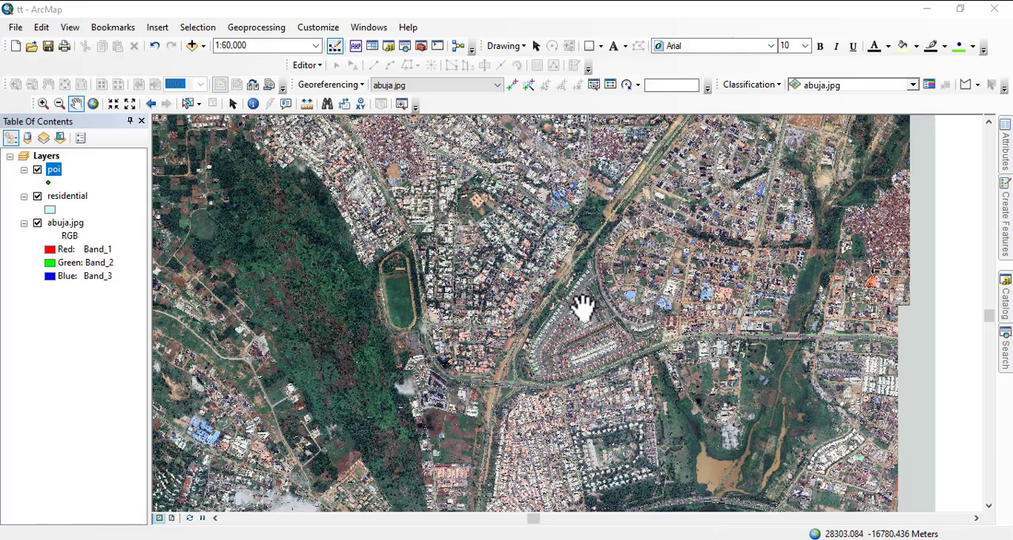
{"action": "left_click_drag", "start_coordinate": [583, 305], "coordinate": [541, 106]}
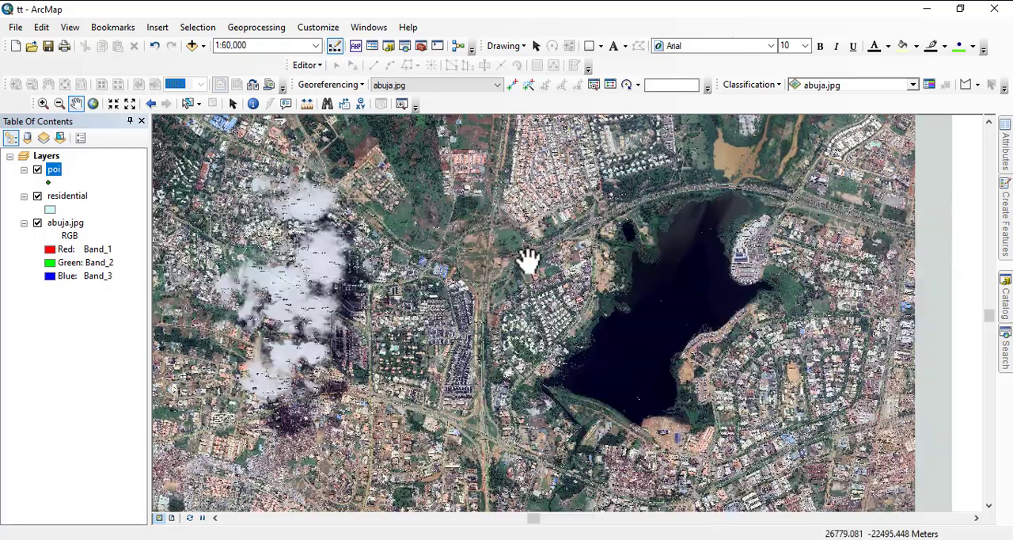
{"action": "scroll", "coordinate": [490, 316], "scroll_direction": "down", "scroll_amount": 4}
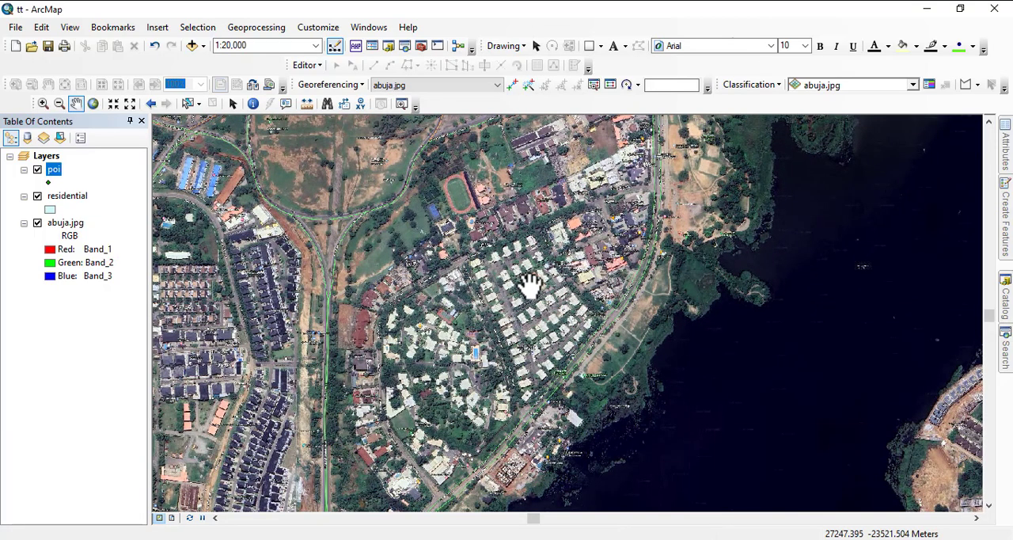
{"action": "scroll", "coordinate": [514, 261], "scroll_direction": "down", "scroll_amount": 4}
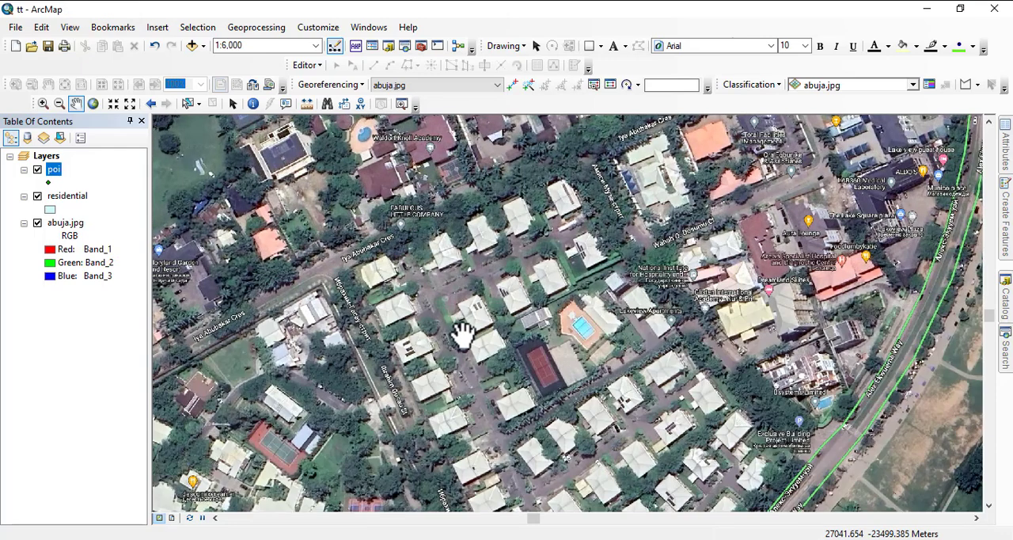
{"action": "scroll", "coordinate": [704, 265], "scroll_direction": "down", "scroll_amount": 3}
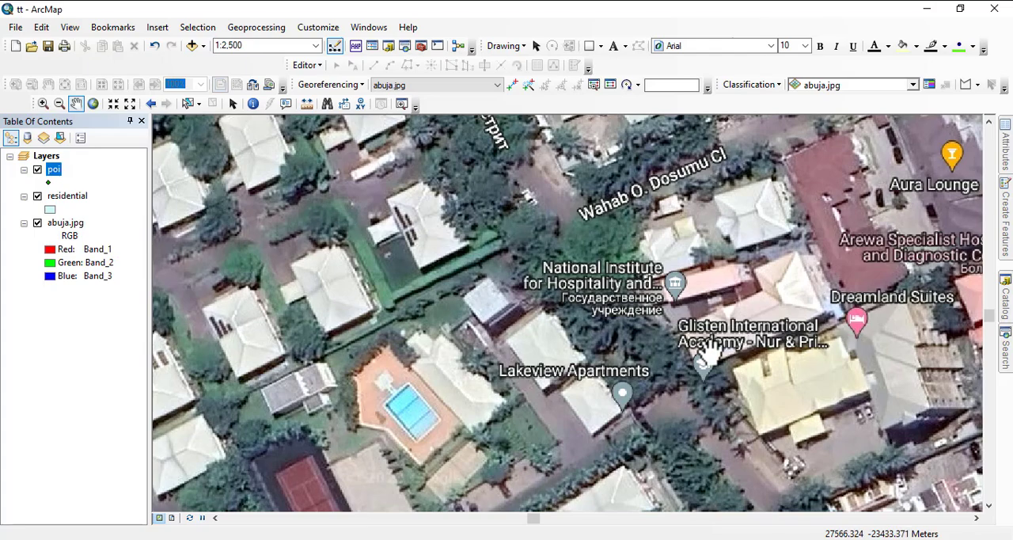
{"action": "left_click_drag", "start_coordinate": [768, 257], "coordinate": [657, 245]}
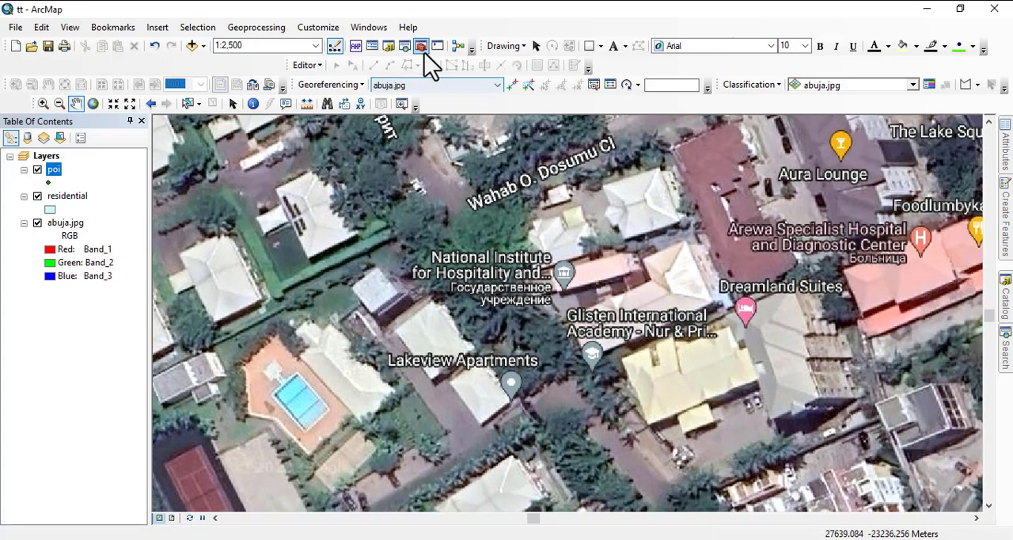
{"action": "left_click", "coordinate": [307, 65]}
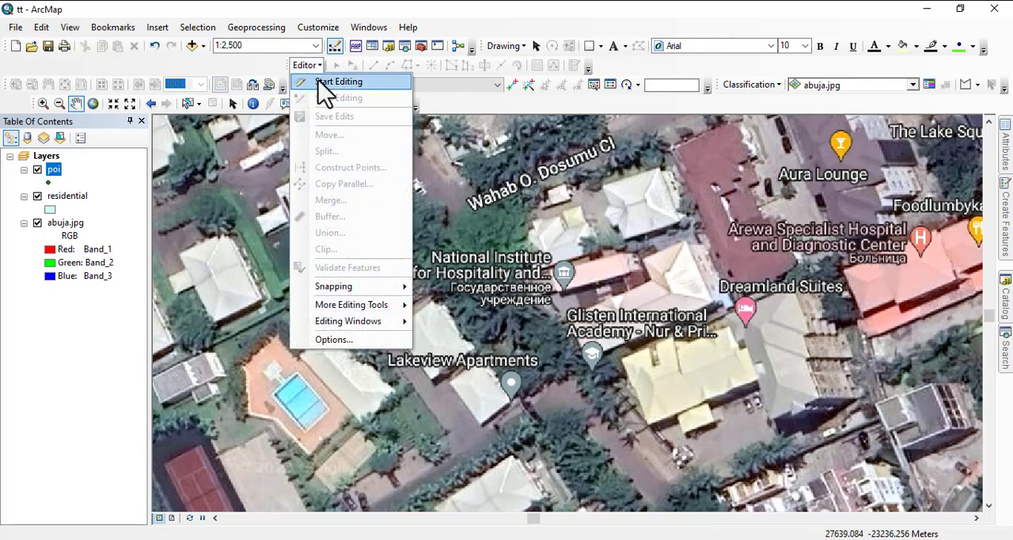
{"action": "left_click", "coordinate": [326, 83]}
{"action": "left_click", "coordinate": [378, 152]}
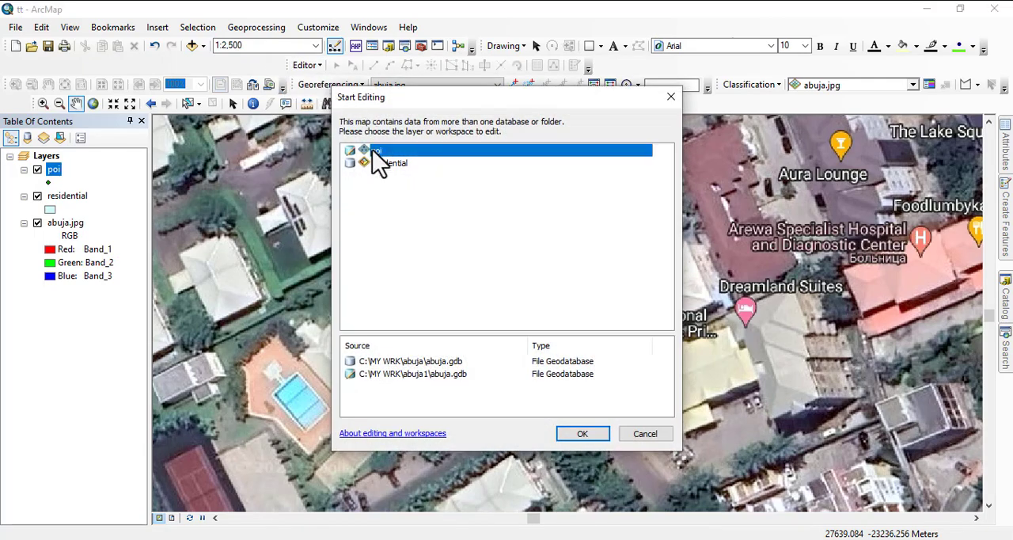
{"action": "left_click", "coordinate": [582, 435]}
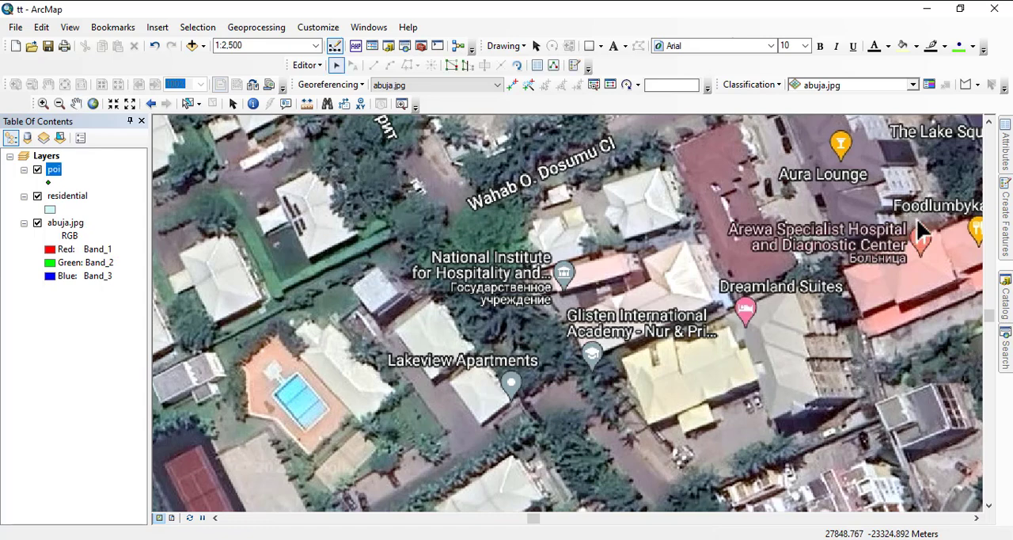
Place a poi point on the swimming pool near Lakeview Apartments and display its attributes.
{"action": "left_click", "coordinate": [1005, 221]}
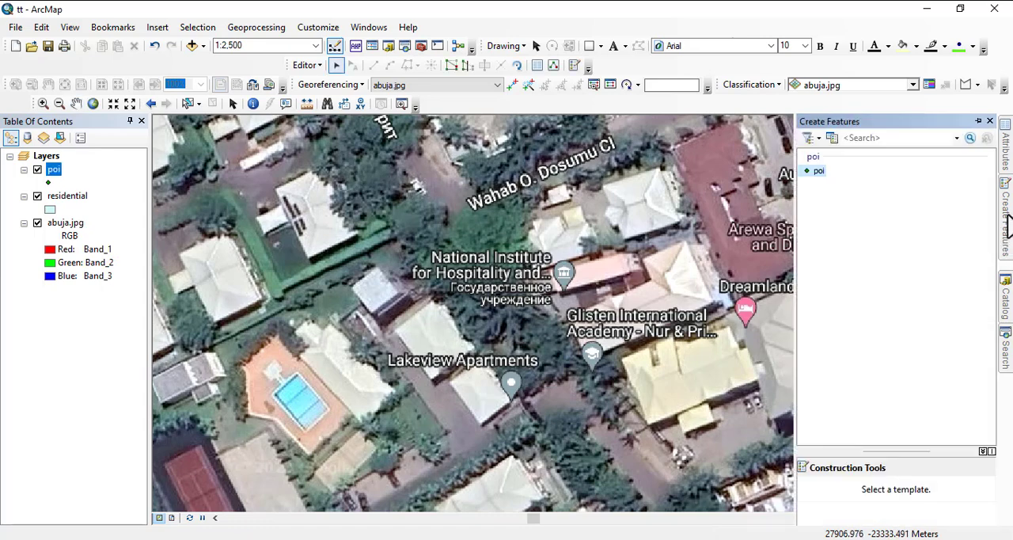
{"action": "left_click", "coordinate": [817, 171]}
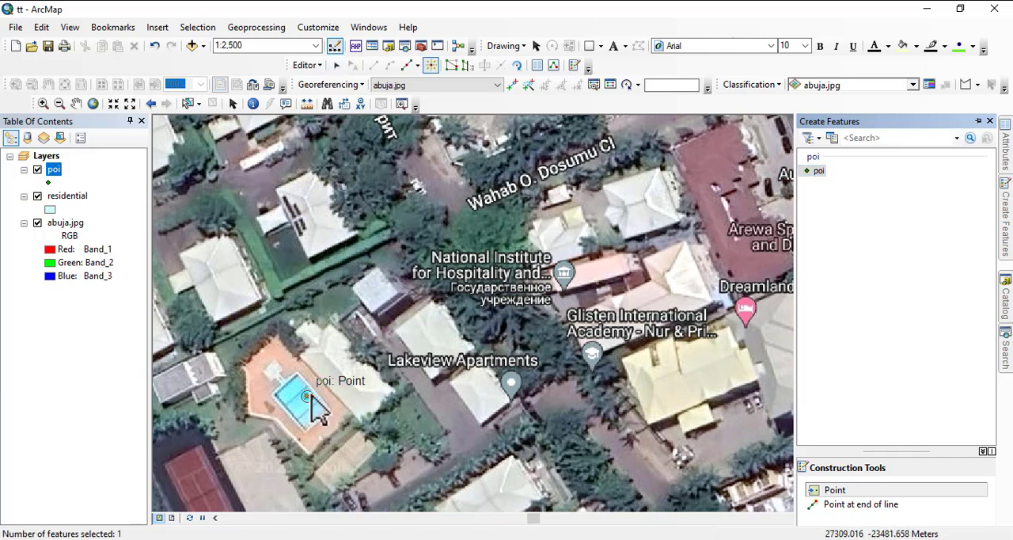
{"action": "left_click", "coordinate": [308, 396]}
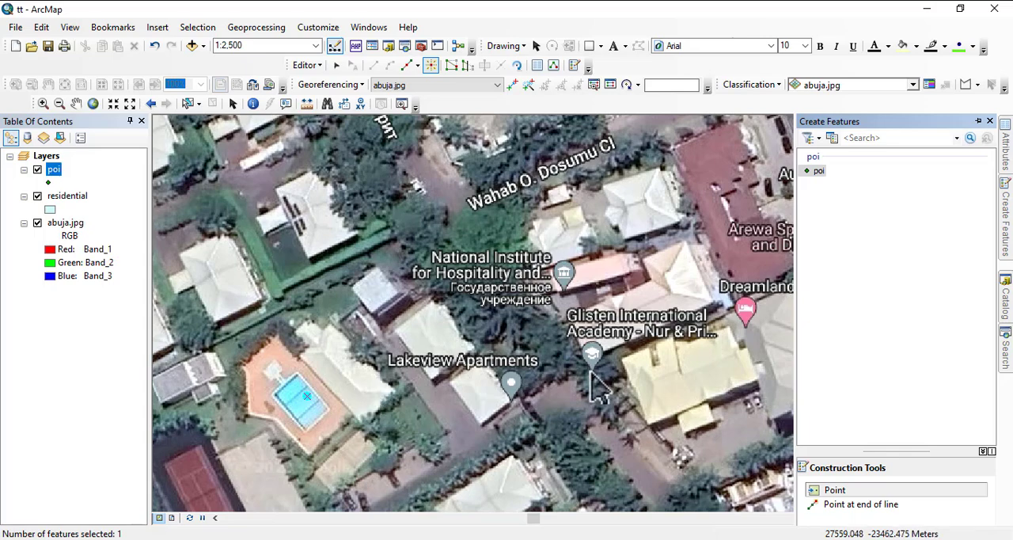
{"action": "mouse_move", "coordinate": [1006, 162]}
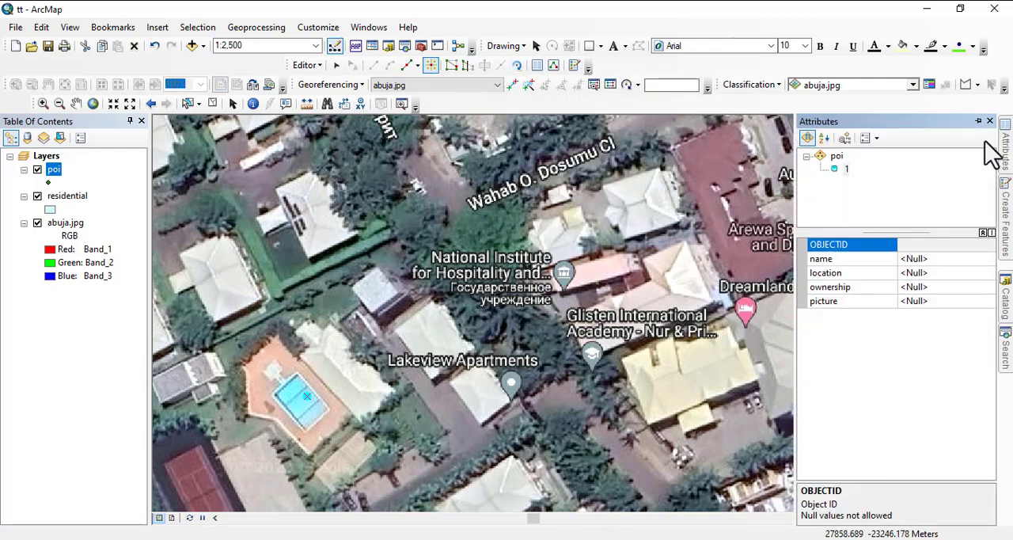
Set the new poi point's name attribute to lakeview apartment using the On-Screen Keyboard.
{"action": "left_click", "coordinate": [979, 122]}
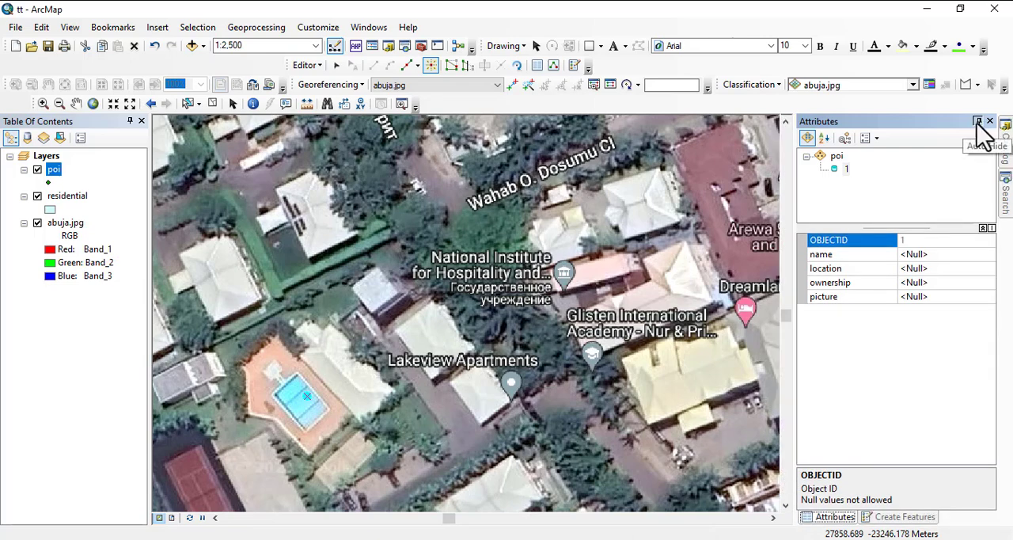
{"action": "left_click", "coordinate": [977, 123]}
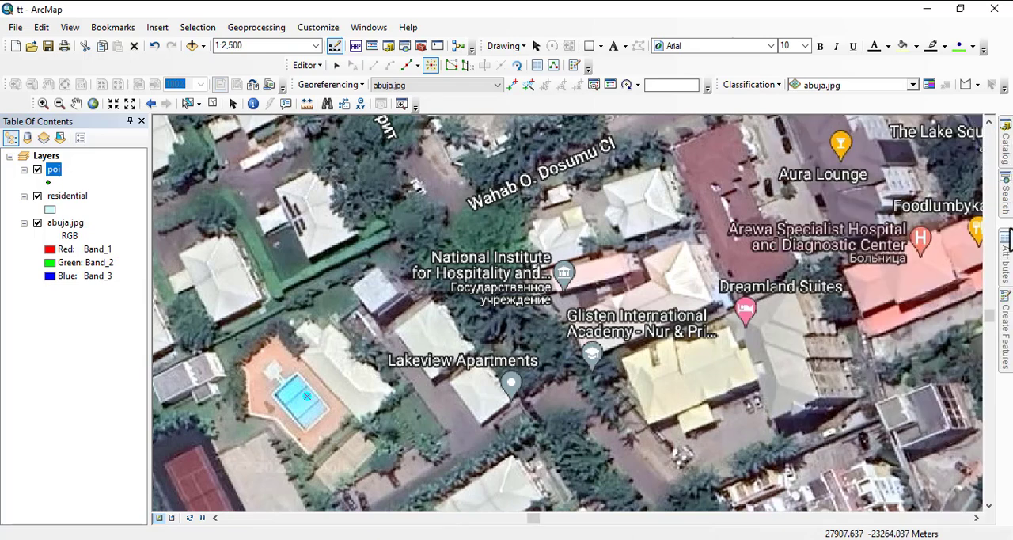
{"action": "mouse_move", "coordinate": [1009, 283]}
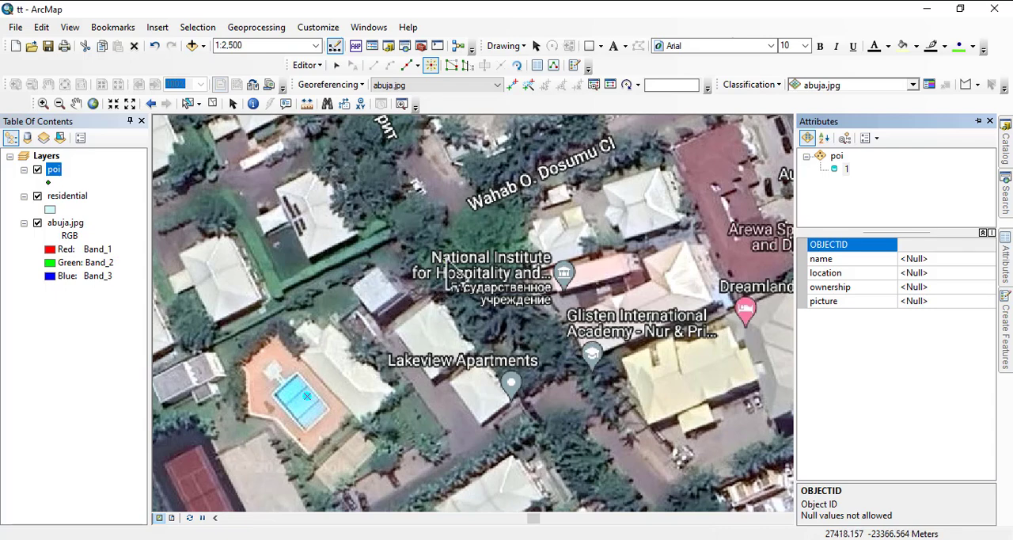
{"action": "left_click", "coordinate": [934, 259]}
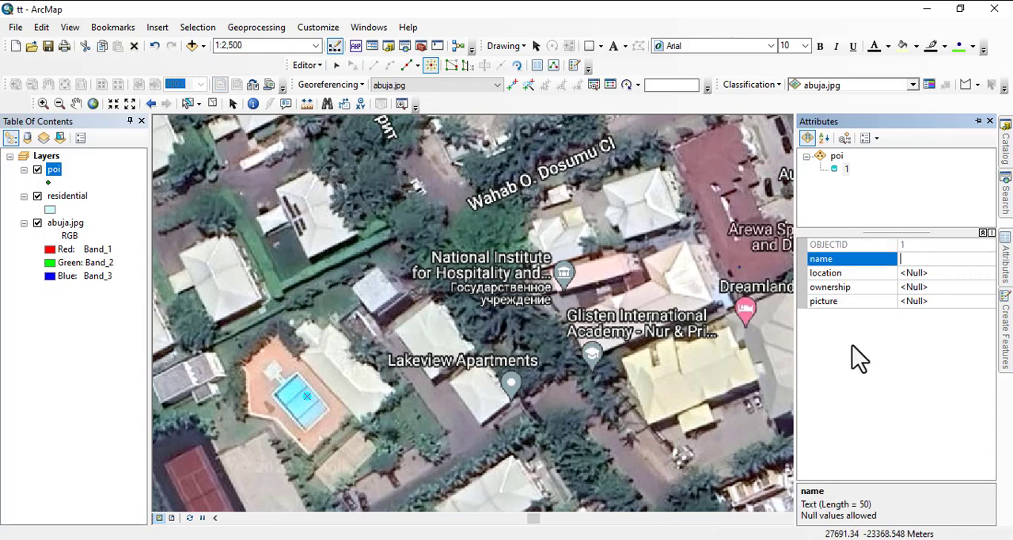
{"action": "left_click", "coordinate": [753, 539]}
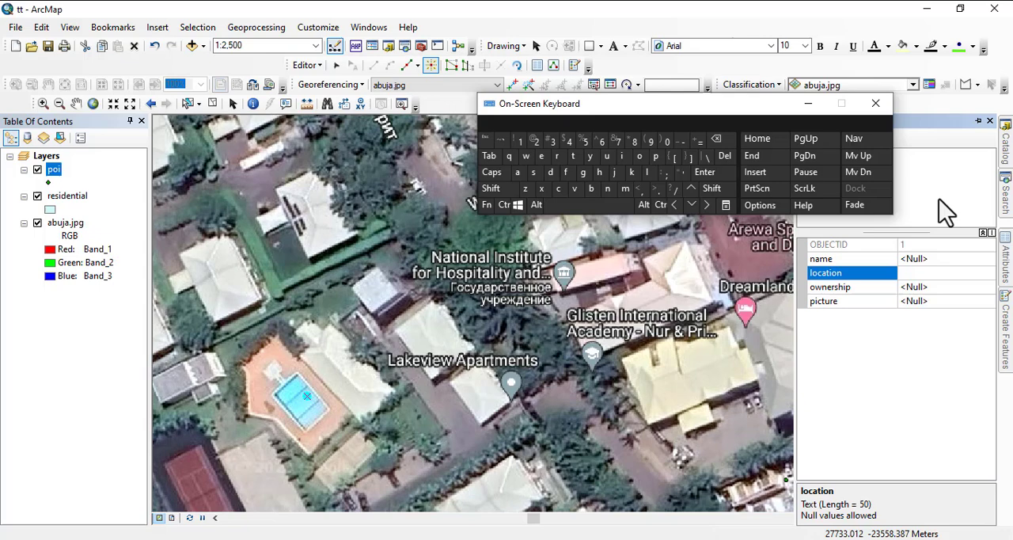
{"action": "left_click", "coordinate": [914, 273]}
{"action": "left_click", "coordinate": [916, 259]}
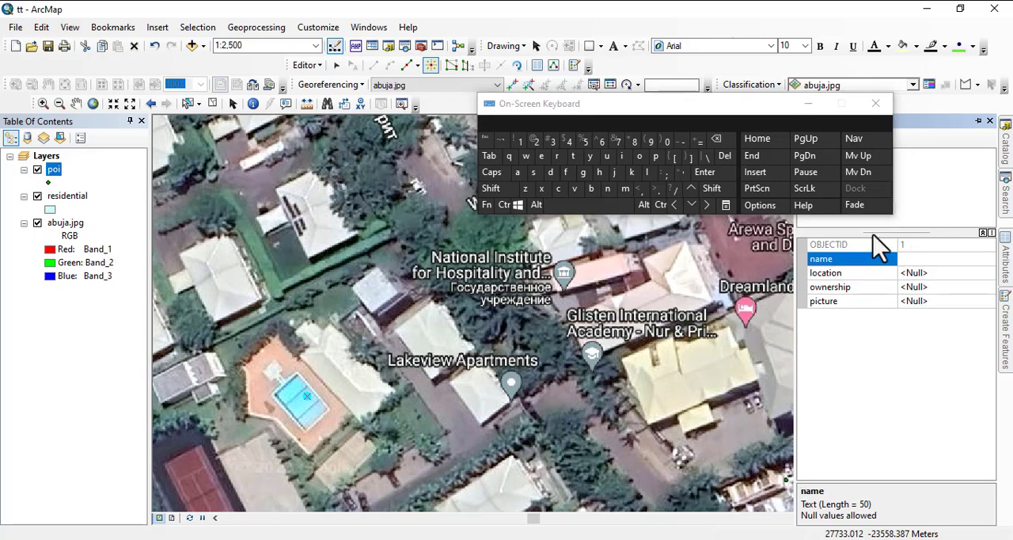
{"action": "left_click", "coordinate": [646, 172]}
{"action": "left_click", "coordinate": [518, 172]}
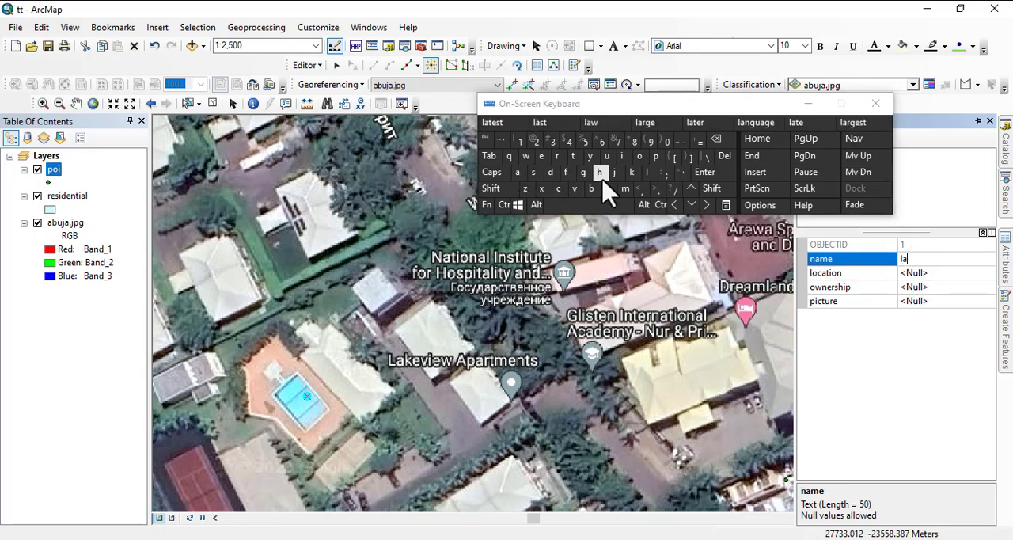
{"action": "left_click", "coordinate": [630, 172]}
{"action": "left_click", "coordinate": [541, 156]}
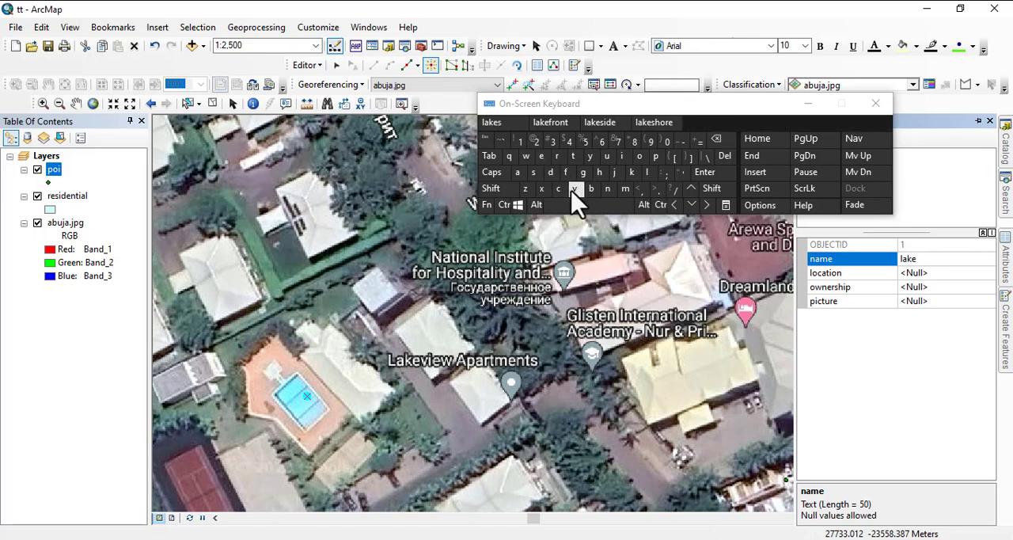
{"action": "left_click", "coordinate": [574, 189]}
{"action": "left_click", "coordinate": [623, 156]}
{"action": "left_click", "coordinate": [541, 156]}
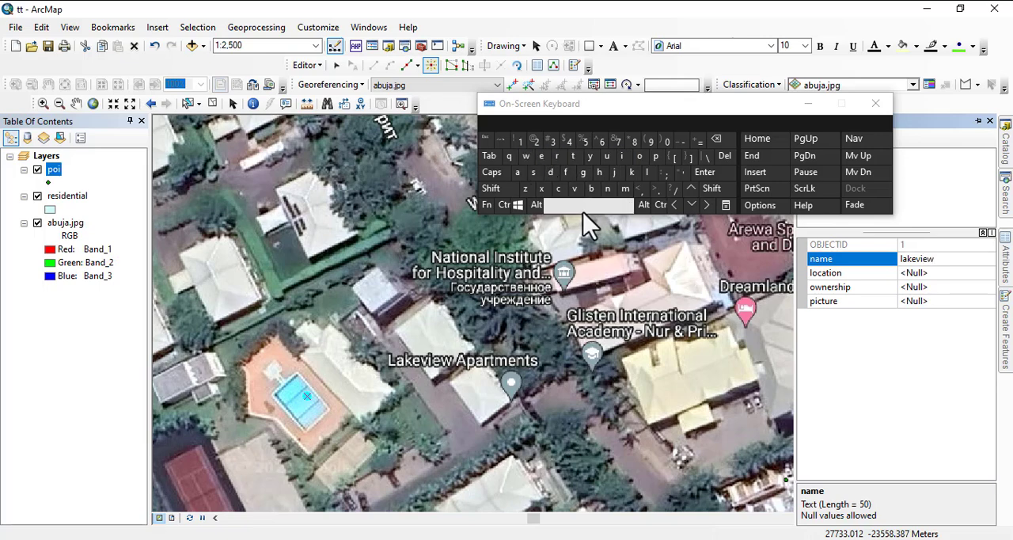
{"action": "left_click", "coordinate": [583, 211]}
{"action": "left_click", "coordinate": [517, 172]}
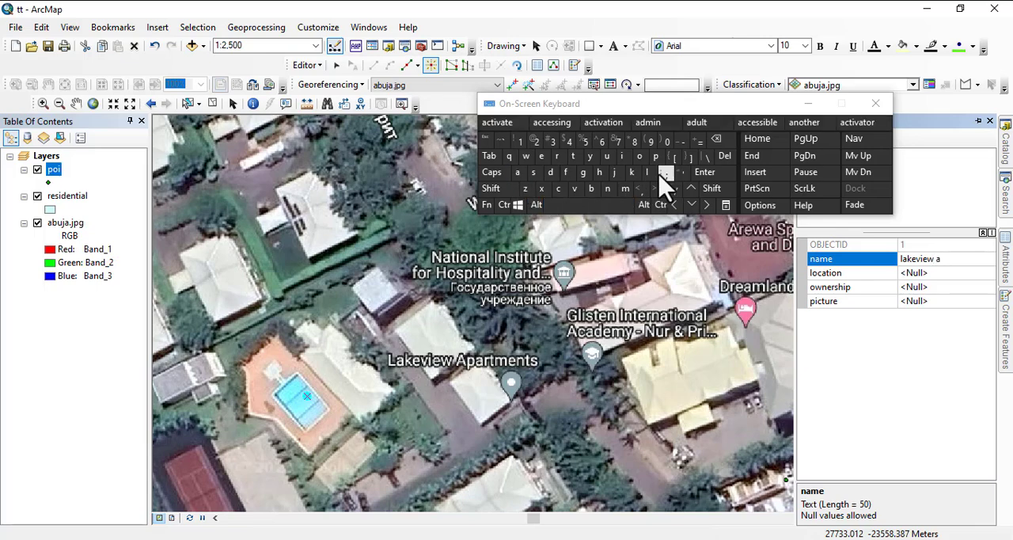
{"action": "left_click", "coordinate": [655, 156]}
{"action": "left_click", "coordinate": [517, 172]}
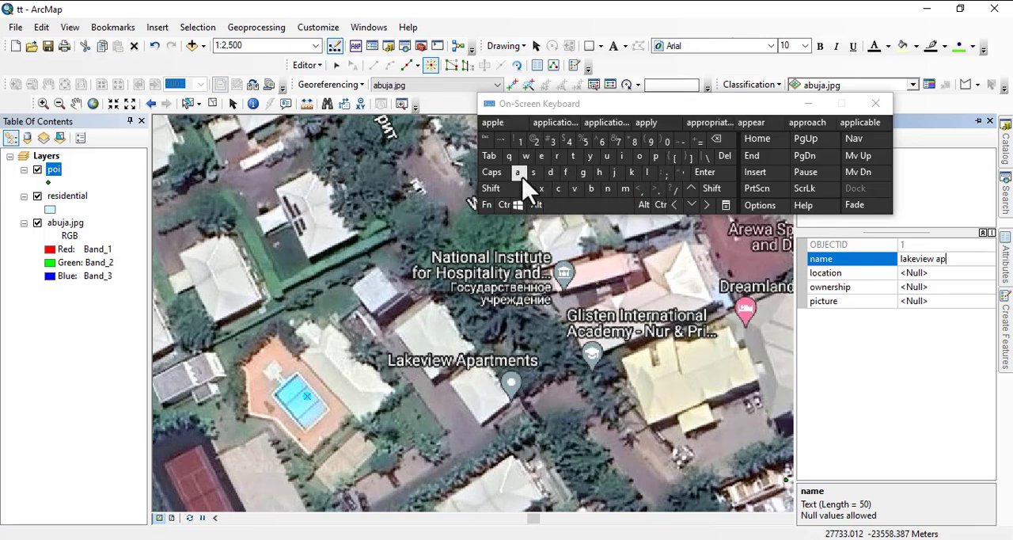
{"action": "left_click", "coordinate": [558, 158]}
{"action": "left_click", "coordinate": [554, 124]}
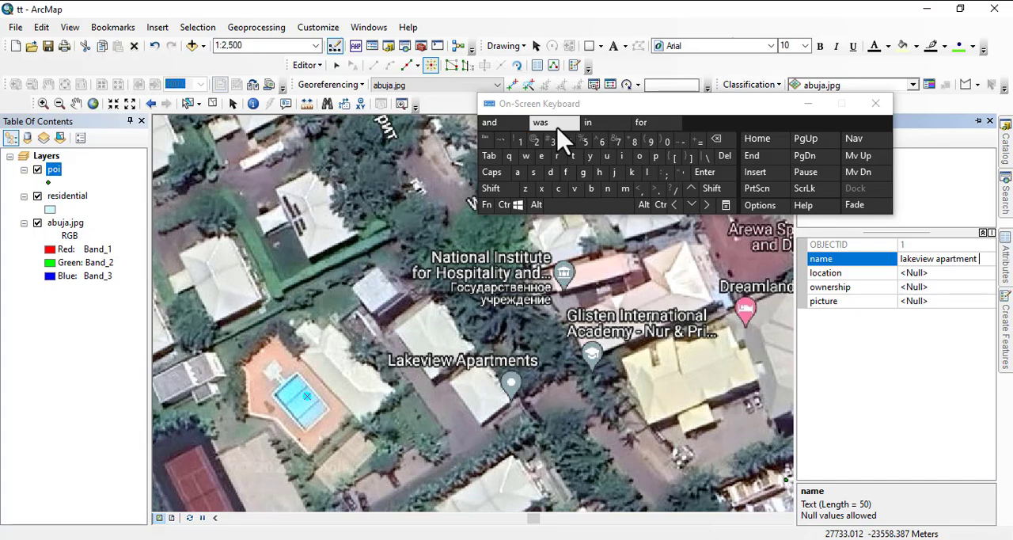
Examine the Abuja imagery around the poi point, the lakeshore and the surrounding districts to identify the point's location.
{"action": "left_click", "coordinate": [923, 274]}
{"action": "scroll", "coordinate": [308, 355], "scroll_direction": "up", "scroll_amount": 1}
{"action": "scroll", "coordinate": [340, 326], "scroll_direction": "down", "scroll_amount": 3}
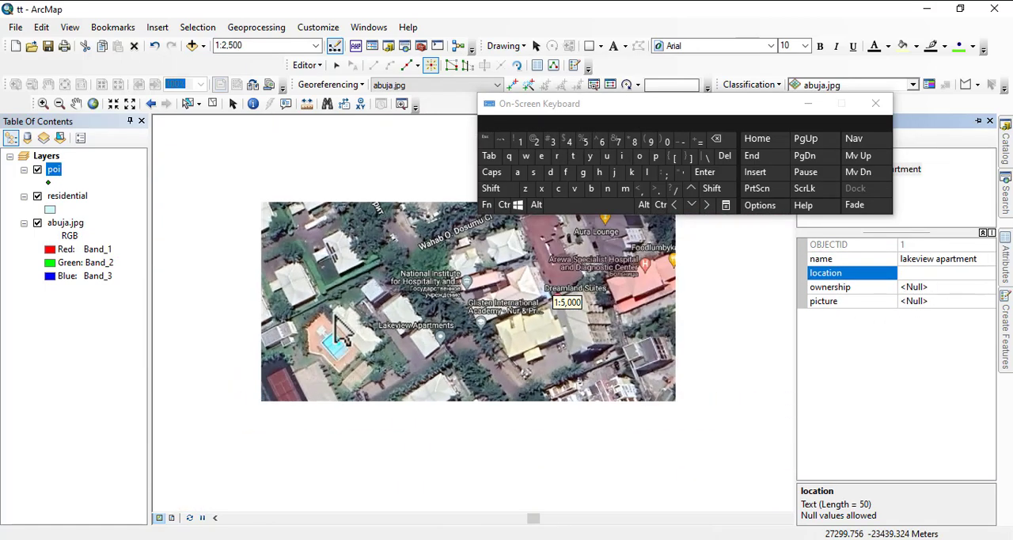
{"action": "scroll", "coordinate": [340, 326], "scroll_direction": "down", "scroll_amount": 4}
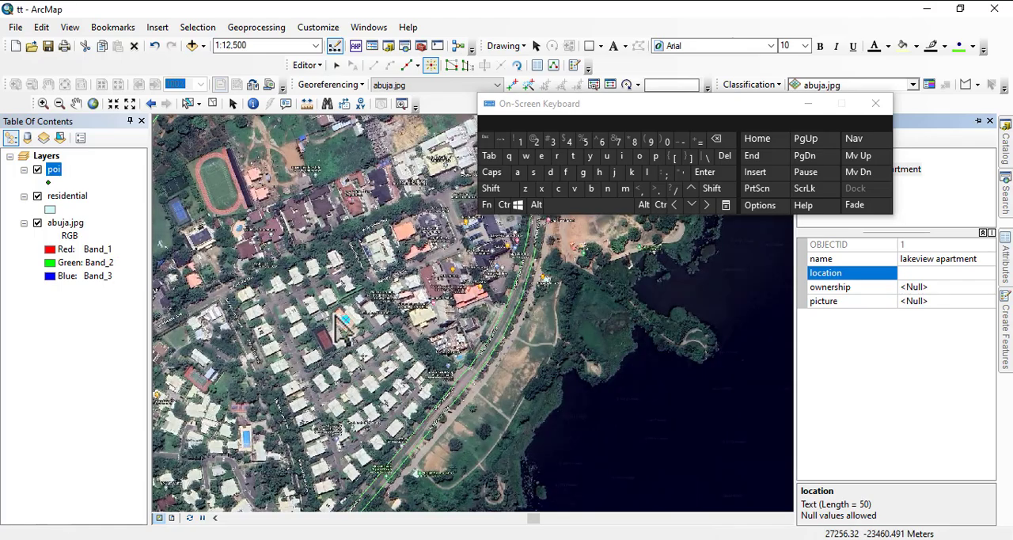
{"action": "scroll", "coordinate": [338, 328], "scroll_direction": "down", "scroll_amount": 5}
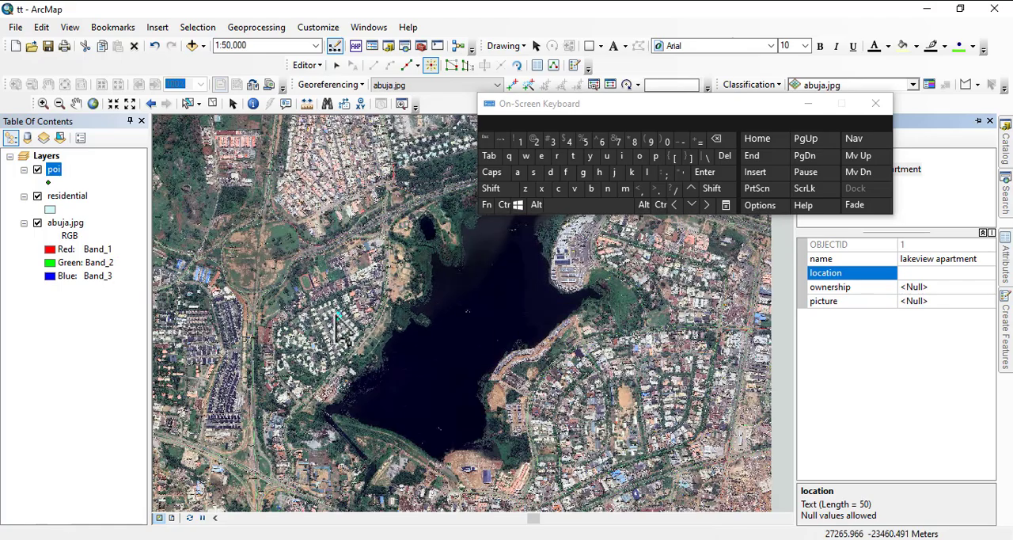
{"action": "scroll", "coordinate": [338, 326], "scroll_direction": "up", "scroll_amount": 8}
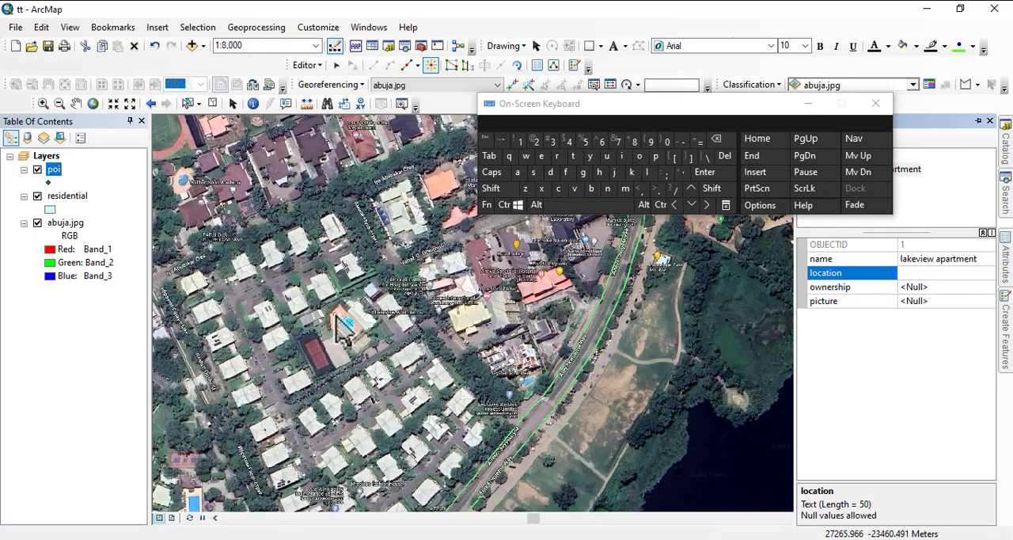
{"action": "left_click_drag", "start_coordinate": [649, 412], "coordinate": [446, 219]}
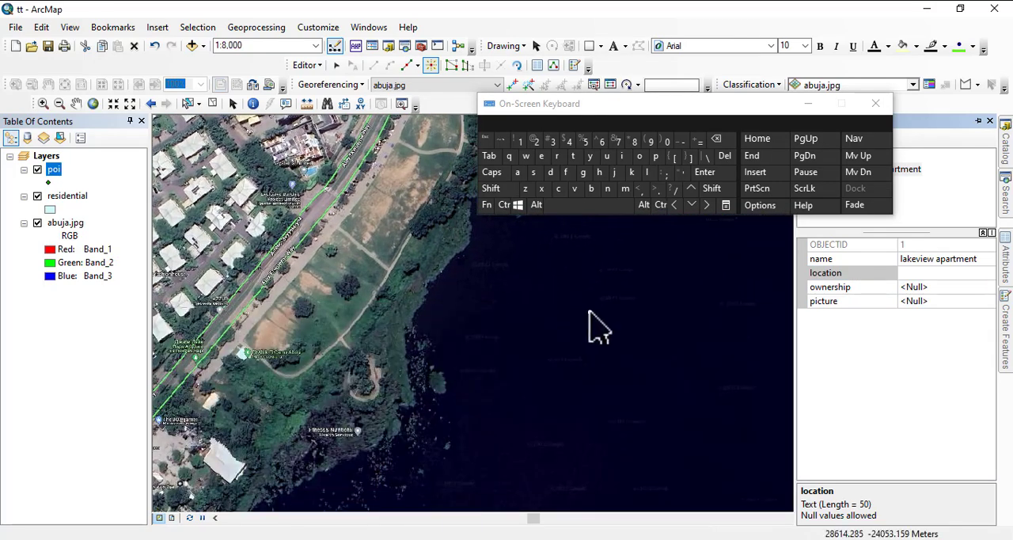
{"action": "left_click_drag", "start_coordinate": [591, 312], "coordinate": [408, 206]}
{"action": "scroll", "coordinate": [214, 312], "scroll_direction": "up", "scroll_amount": 1}
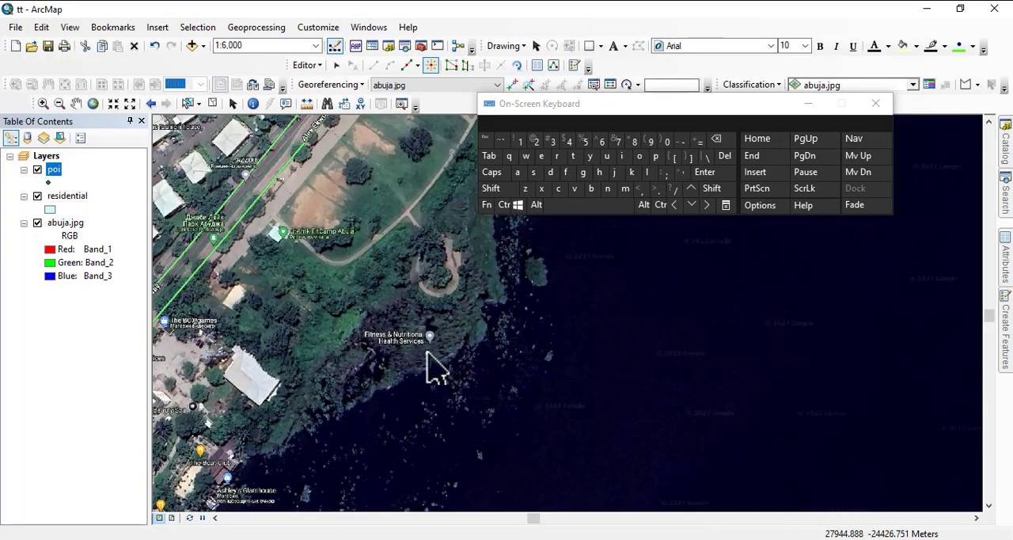
{"action": "left_click_drag", "start_coordinate": [430, 368], "coordinate": [558, 283]}
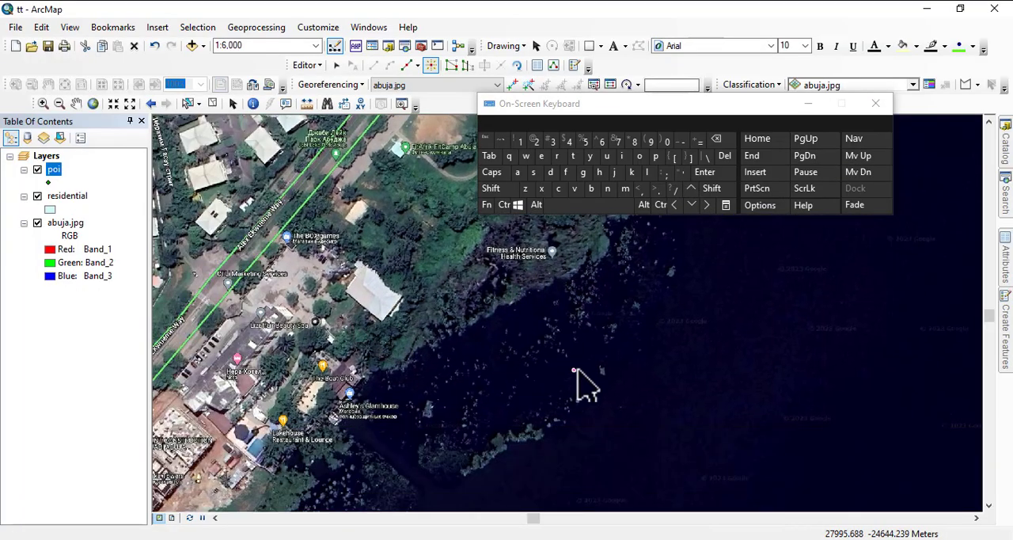
{"action": "left_click_drag", "start_coordinate": [614, 368], "coordinate": [350, 332]}
{"action": "scroll", "coordinate": [494, 340], "scroll_direction": "down", "scroll_amount": 5}
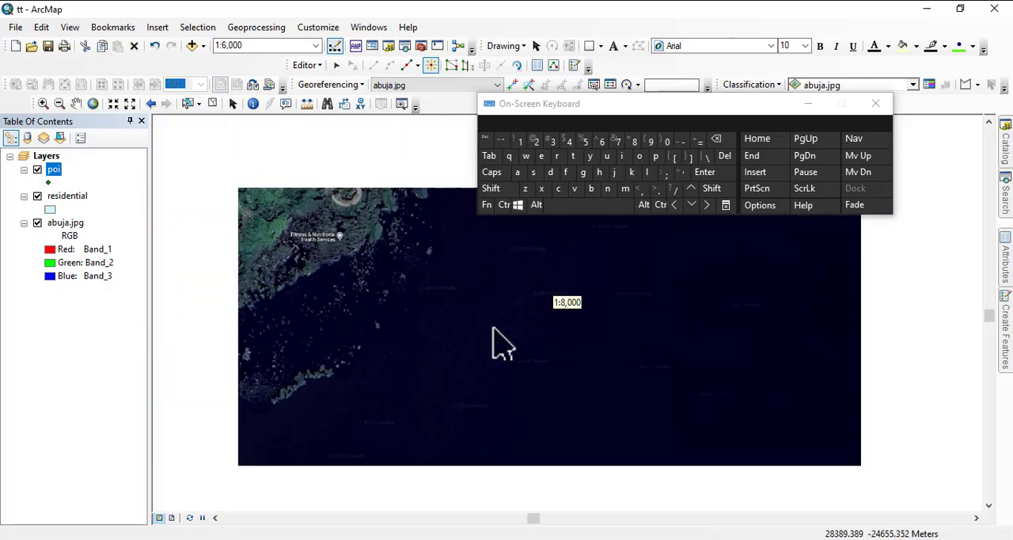
{"action": "scroll", "coordinate": [577, 346], "scroll_direction": "down", "scroll_amount": 1}
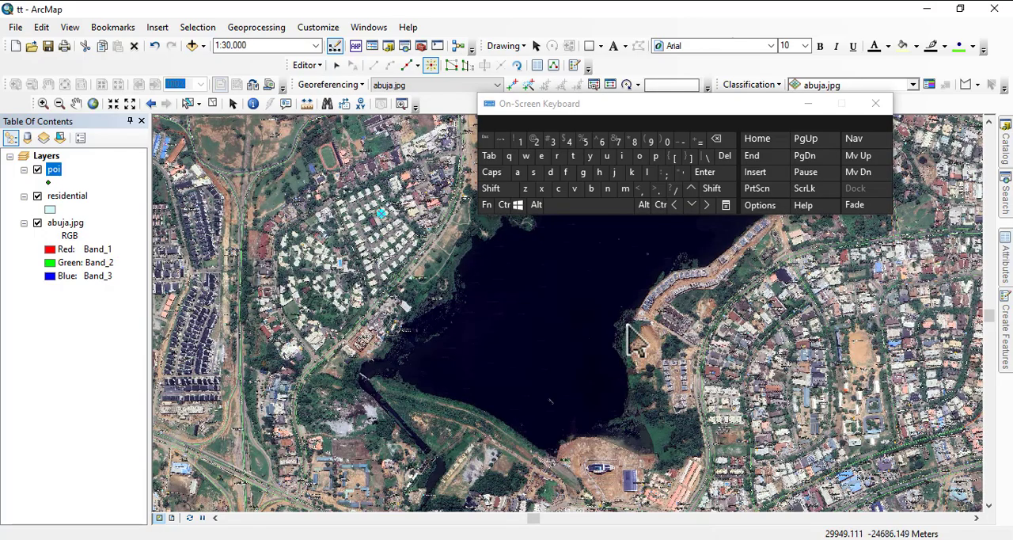
{"action": "left_click_drag", "start_coordinate": [633, 340], "coordinate": [515, 506]}
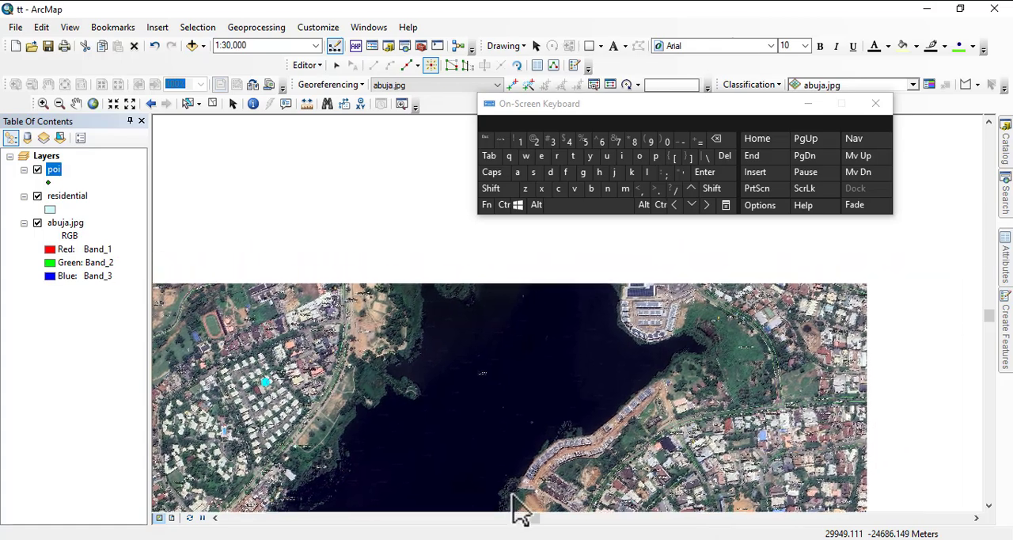
{"action": "left_click_drag", "start_coordinate": [405, 296], "coordinate": [578, 278]}
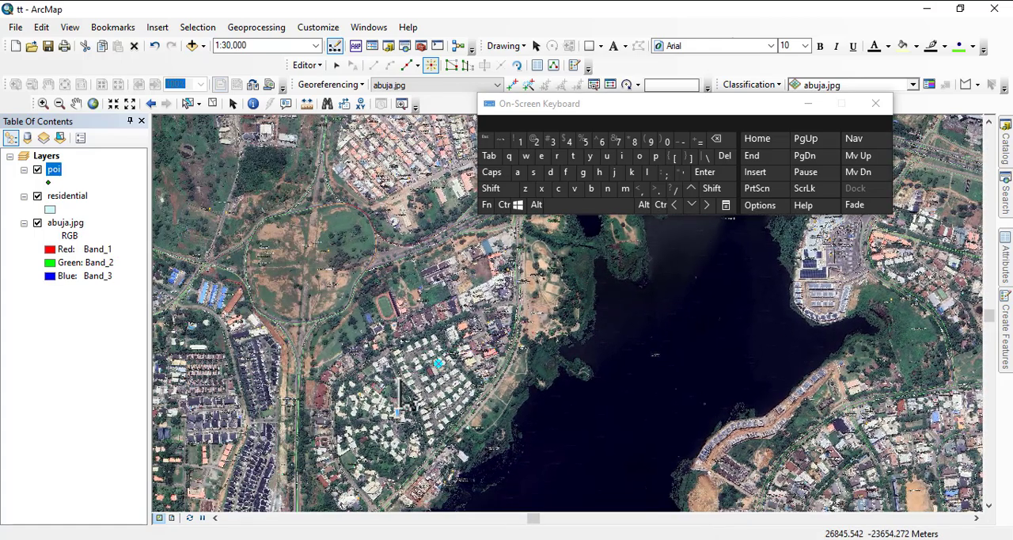
Set the location attribute of the lakeview apartment point to jabi.
{"action": "left_click", "coordinate": [1006, 269]}
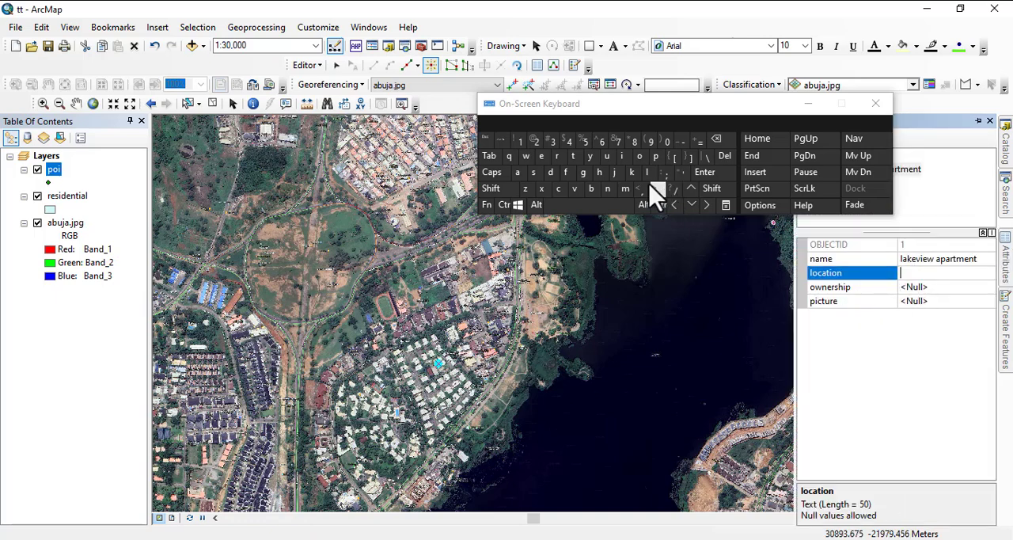
{"action": "left_click", "coordinate": [614, 171]}
{"action": "left_click", "coordinate": [517, 171]}
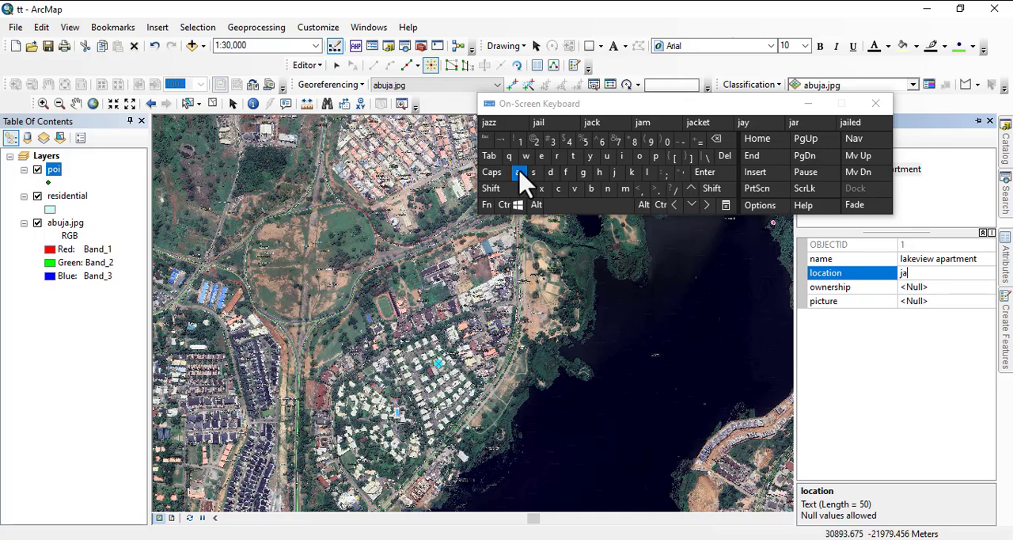
{"action": "left_click", "coordinate": [591, 189]}
{"action": "left_click", "coordinate": [624, 157]}
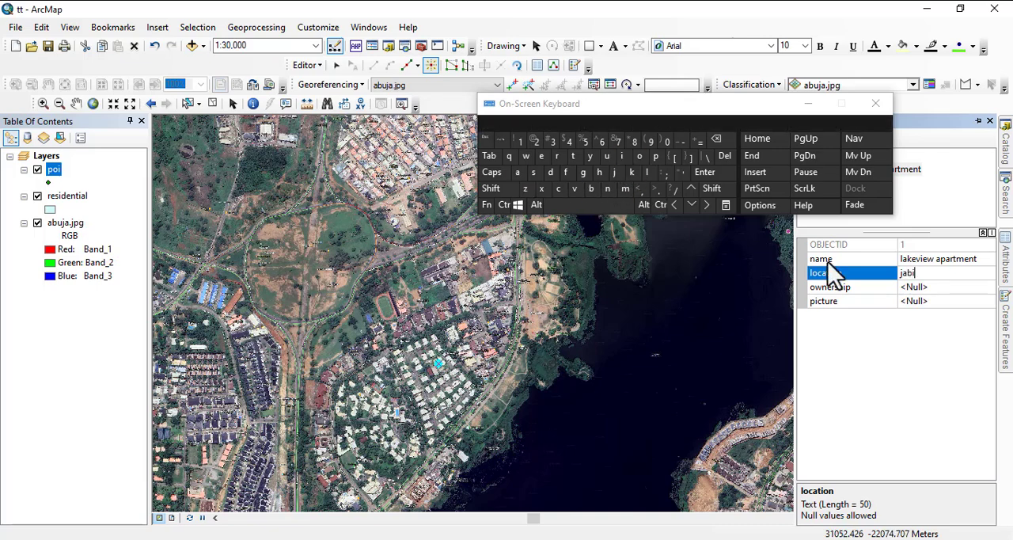
Set the ownership attribute of the lakeview apartment point to private.
{"action": "left_click", "coordinate": [910, 287]}
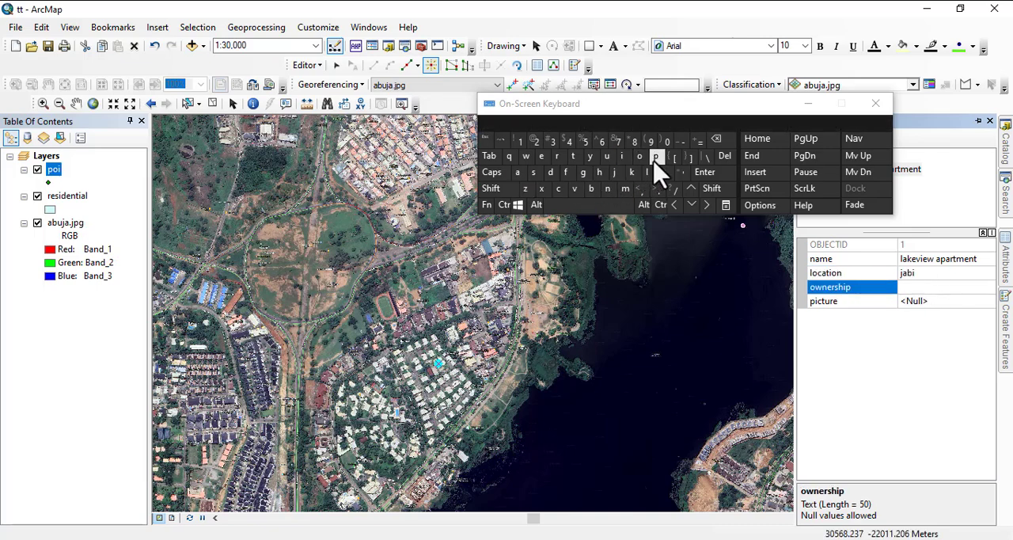
{"action": "left_click", "coordinate": [655, 156]}
{"action": "left_click", "coordinate": [558, 157]}
{"action": "left_click", "coordinate": [624, 158]}
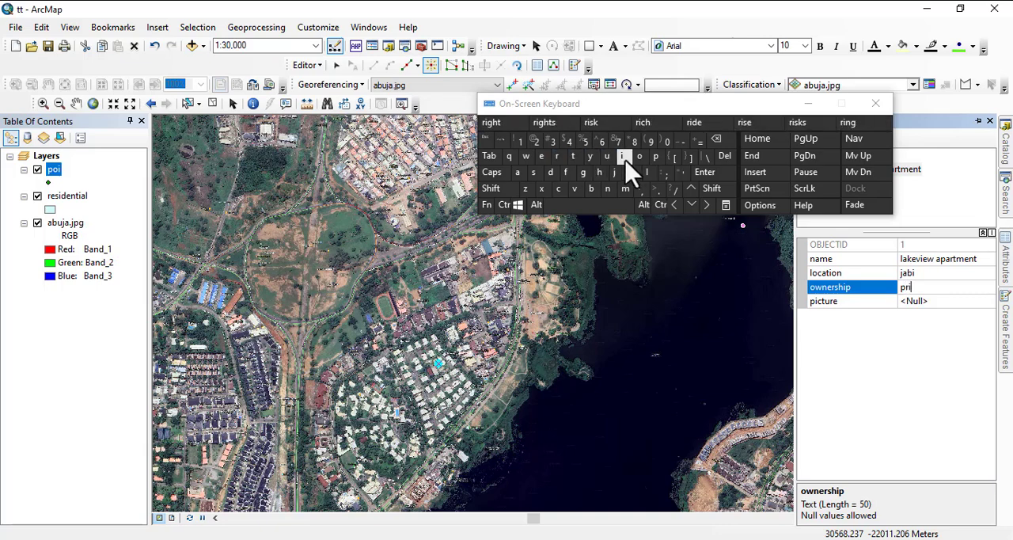
{"action": "left_click", "coordinate": [575, 188]}
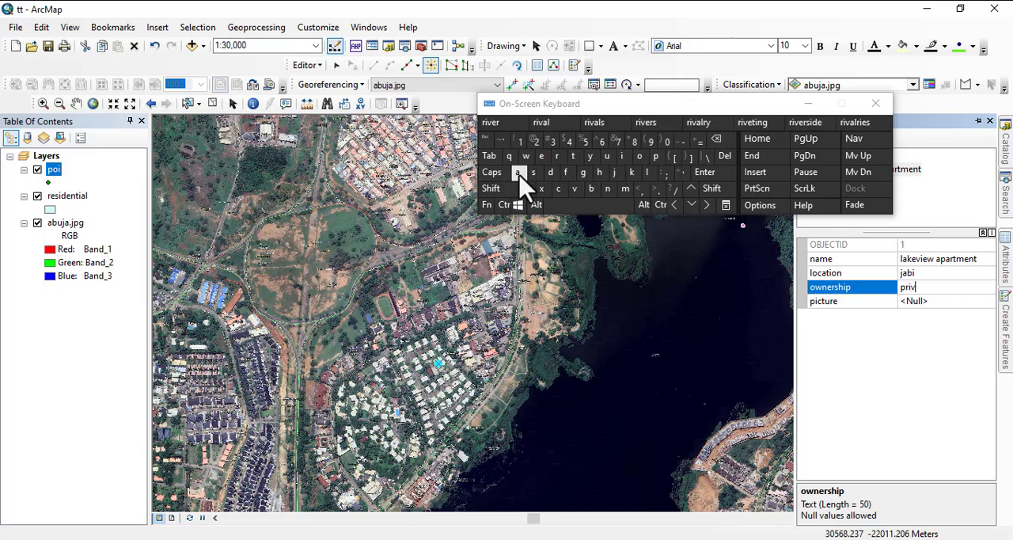
{"action": "left_click", "coordinate": [573, 156]}
{"action": "left_click", "coordinate": [541, 157]}
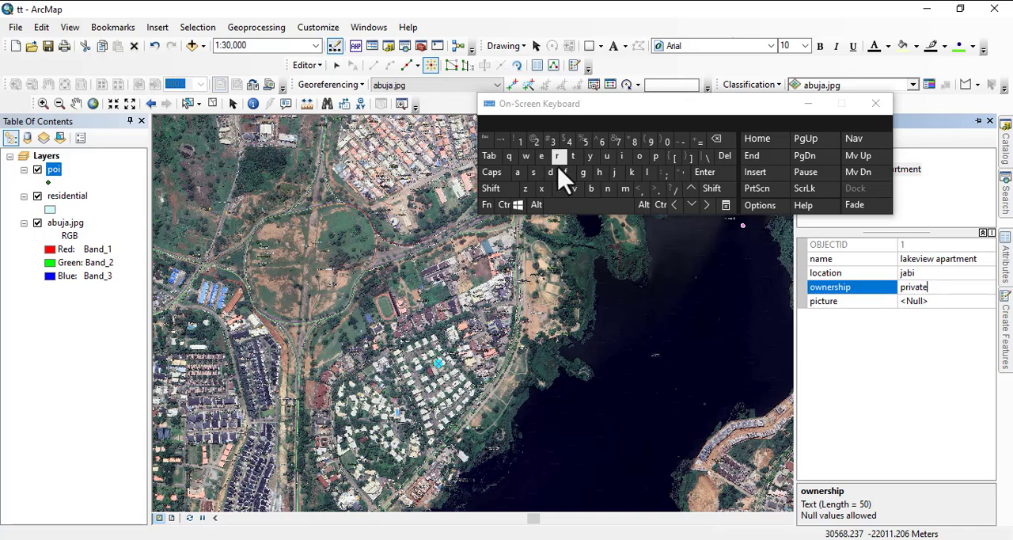
Open the raster loading dialog for the lakeview apartment point's picture attribute.
{"action": "left_click", "coordinate": [919, 303]}
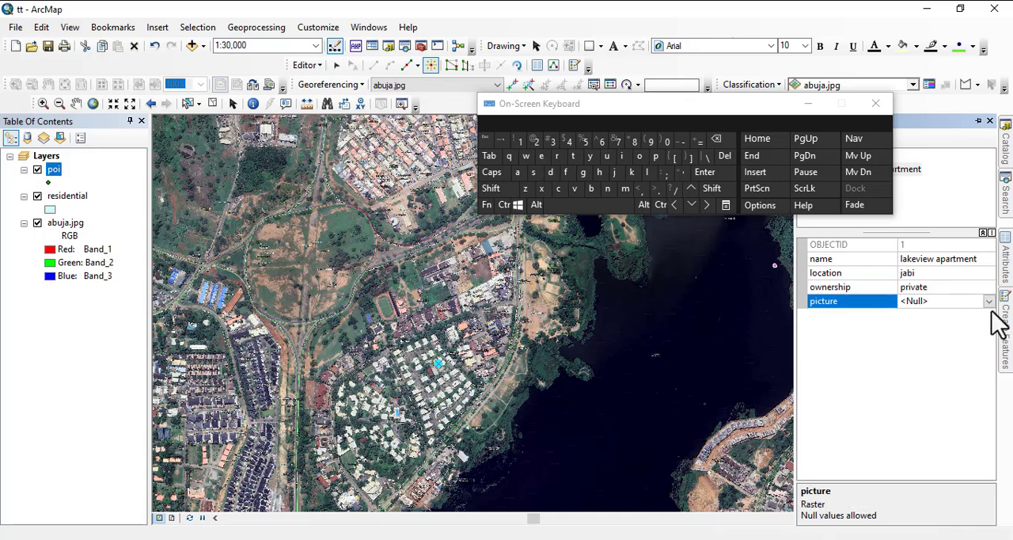
{"action": "left_click_drag", "start_coordinate": [765, 111], "coordinate": [679, 65]}
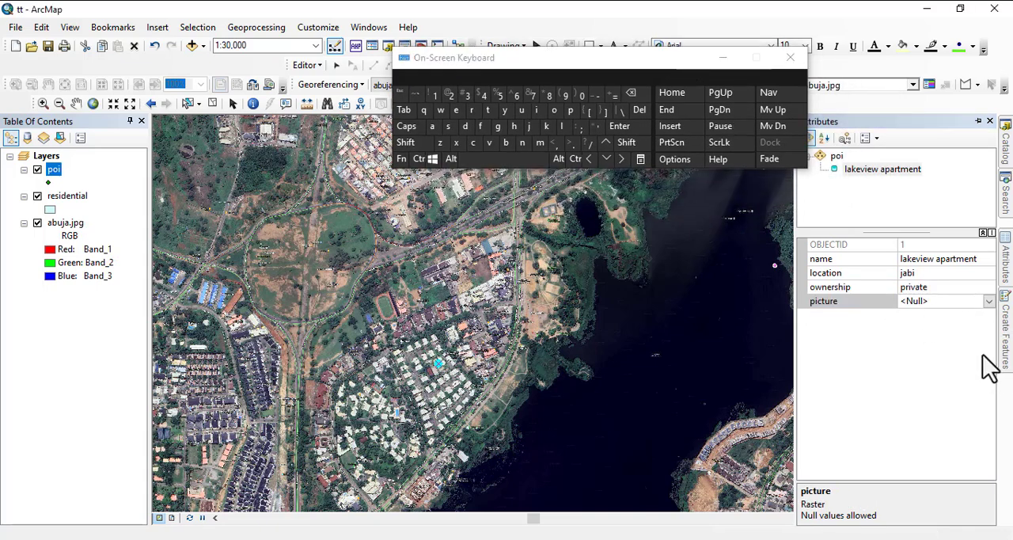
{"action": "left_click", "coordinate": [941, 304]}
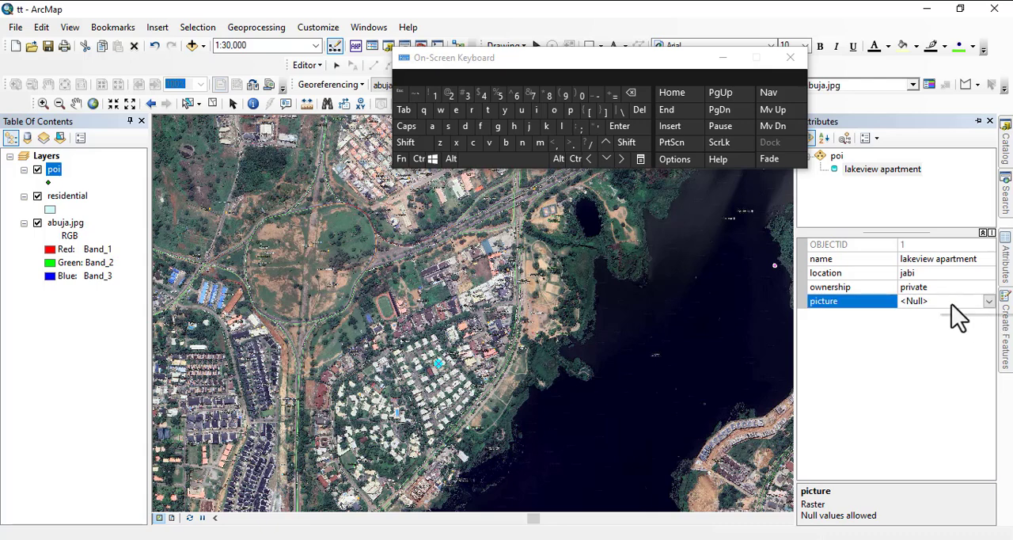
{"action": "left_click", "coordinate": [903, 361]}
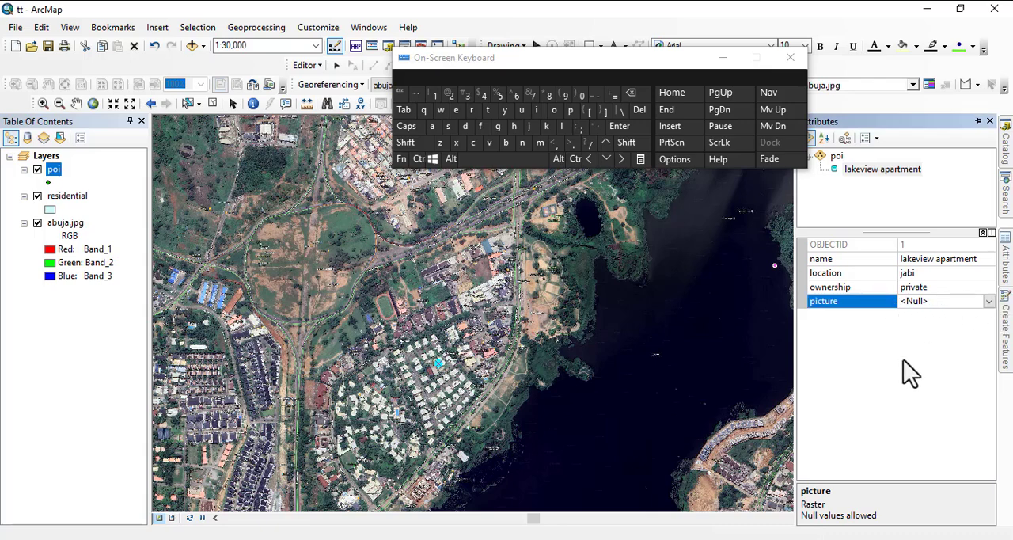
{"action": "left_click", "coordinate": [988, 303]}
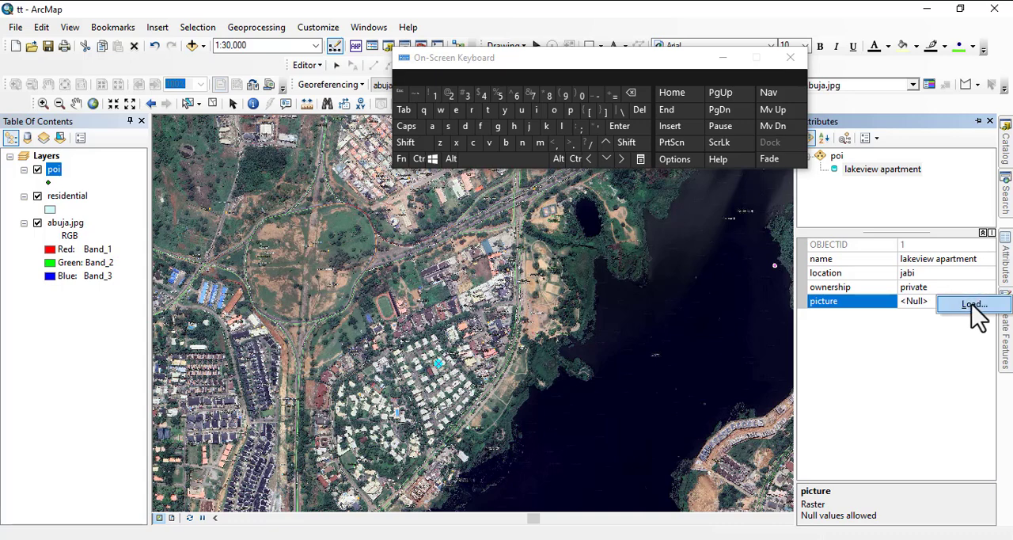
{"action": "left_click", "coordinate": [973, 304]}
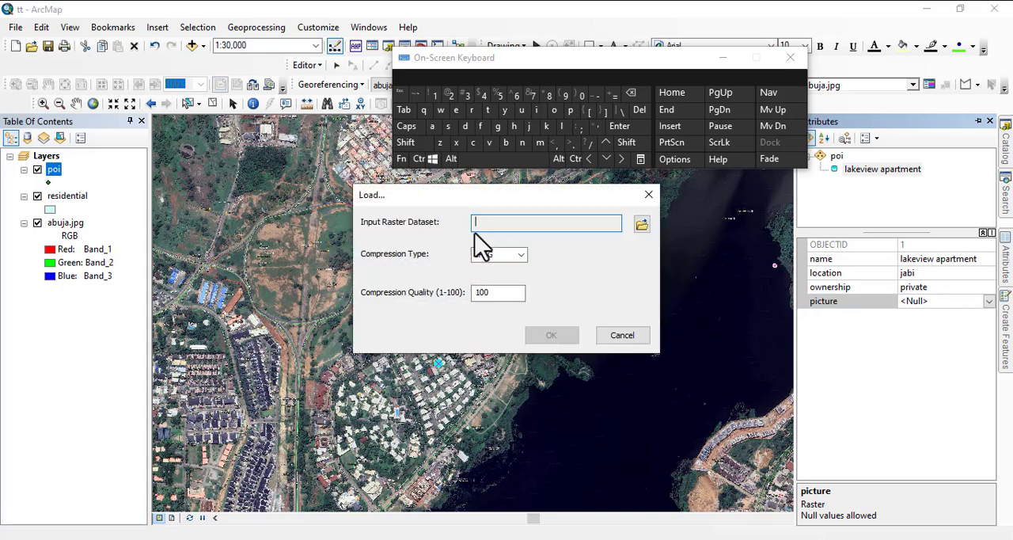
Try to load 2004.img from the ndvi folder as the point's picture with JPEG compression at quality 100.
{"action": "left_click_drag", "start_coordinate": [496, 202], "coordinate": [437, 221]}
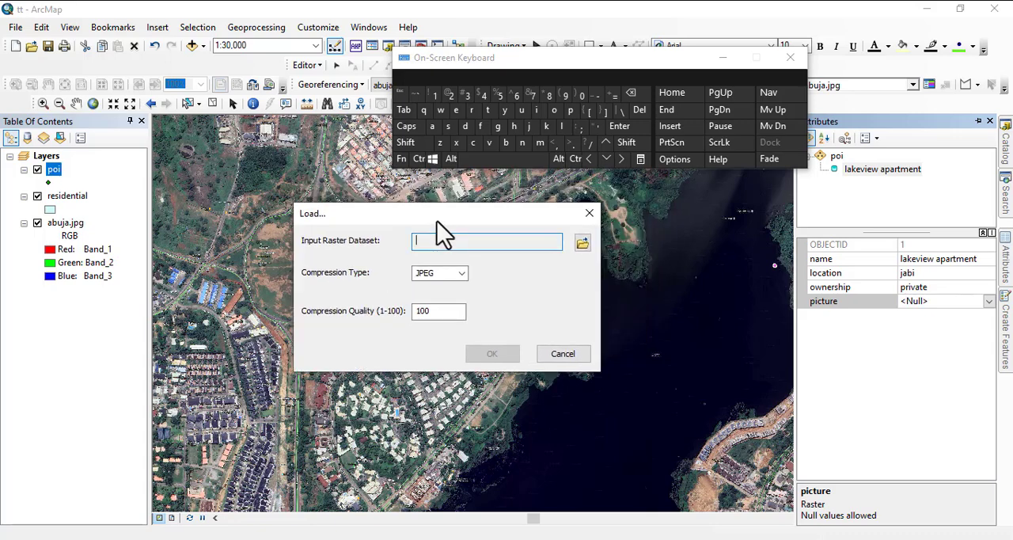
{"action": "left_click", "coordinate": [582, 244]}
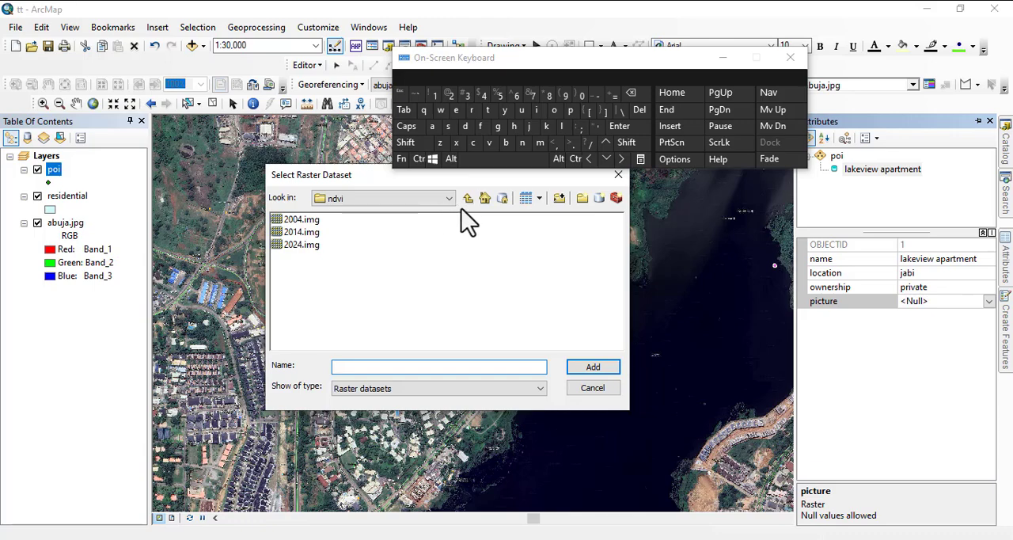
{"action": "left_click", "coordinate": [303, 225]}
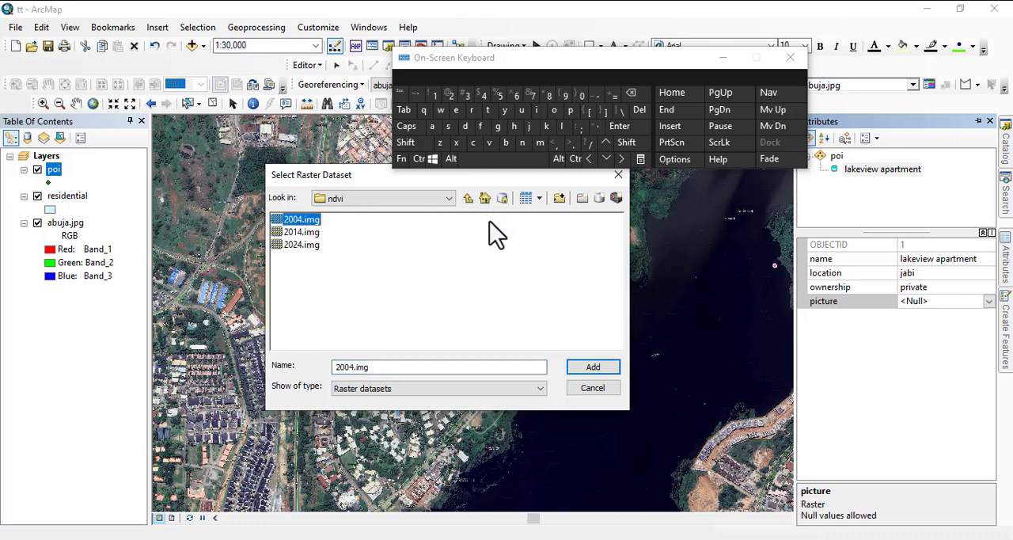
{"action": "left_click", "coordinate": [593, 371]}
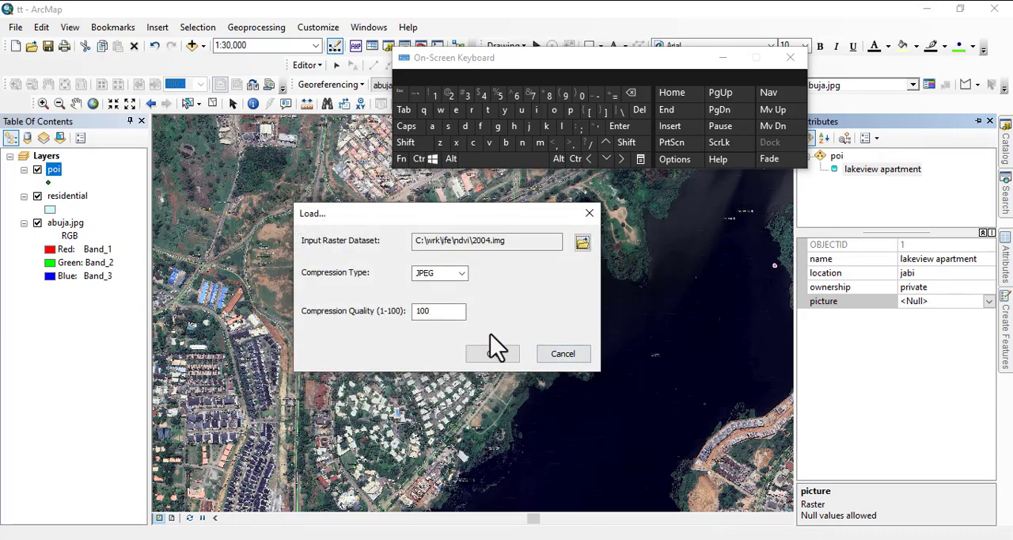
{"action": "left_click", "coordinate": [492, 353]}
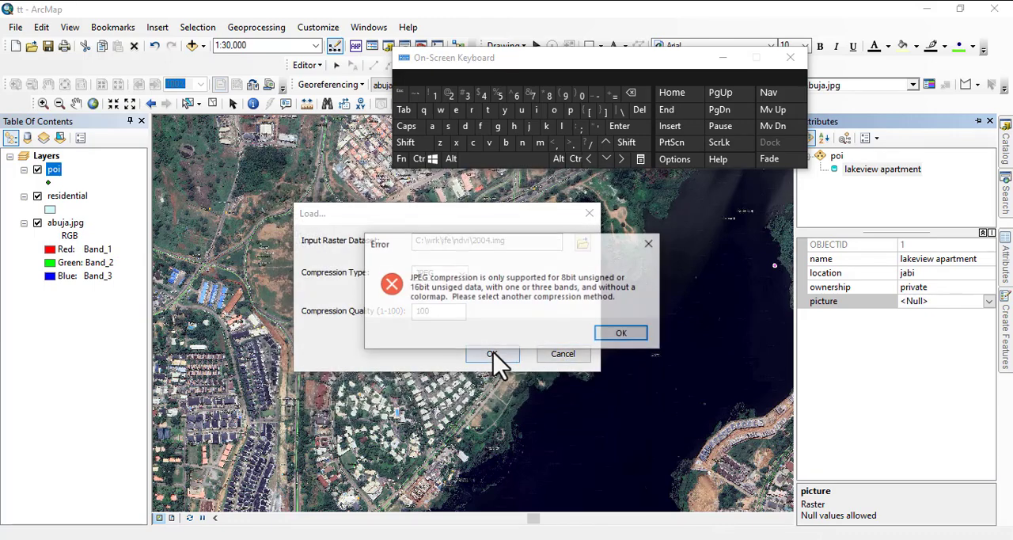
{"action": "left_click", "coordinate": [622, 334]}
{"action": "left_click", "coordinate": [462, 273]}
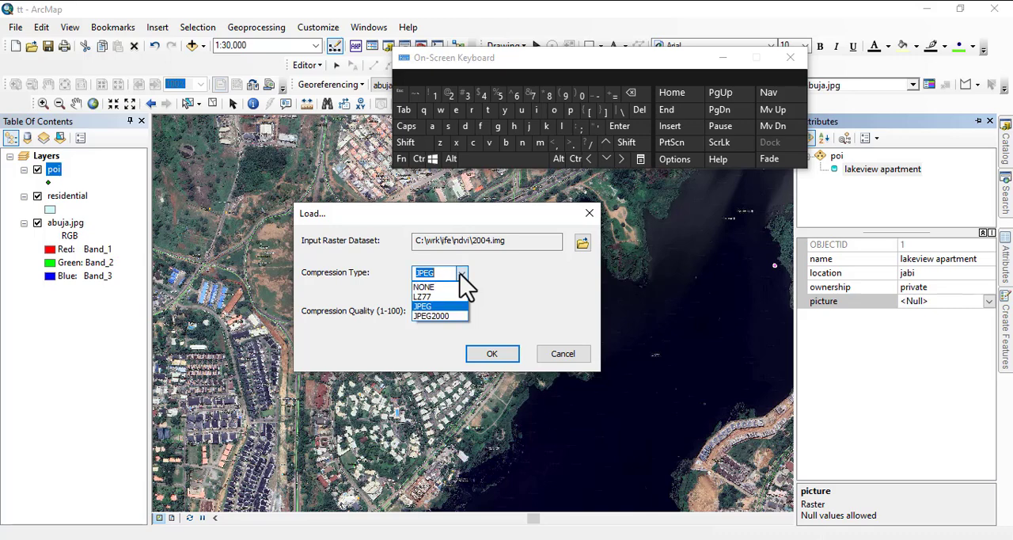
{"action": "left_click", "coordinate": [581, 242]}
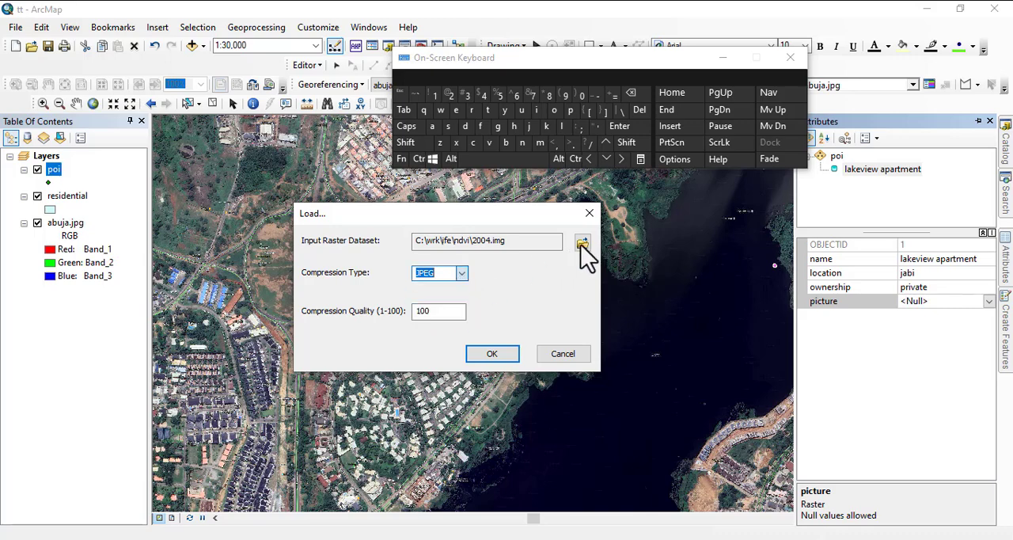
Load Leonardo-building-Sujimoto-1024x600.jpg from C:\wrk\MSC RESEARCH\pictures as the lakeview apartment point's picture, using JPEG compression at quality 100.
{"action": "left_click", "coordinate": [581, 243]}
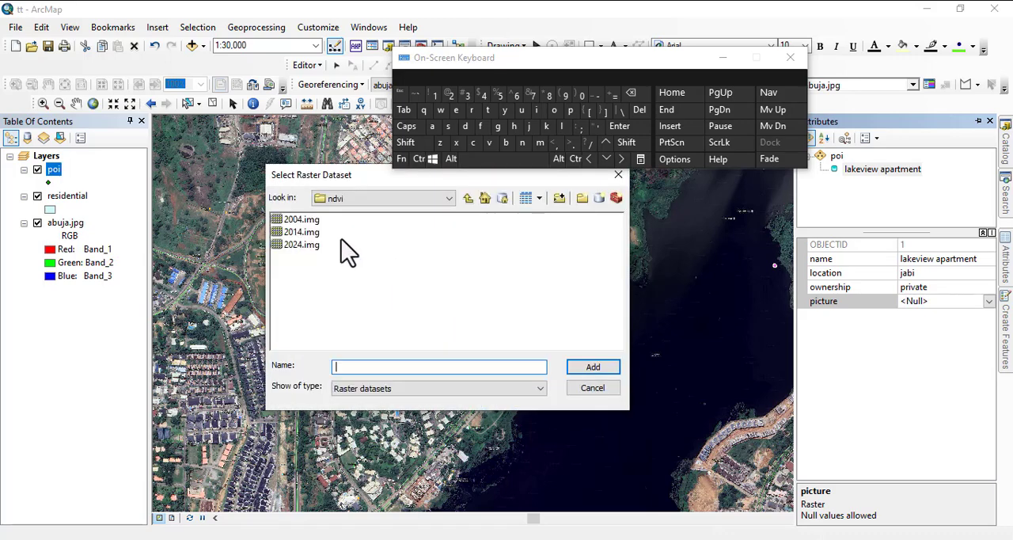
{"action": "left_click", "coordinate": [468, 198]}
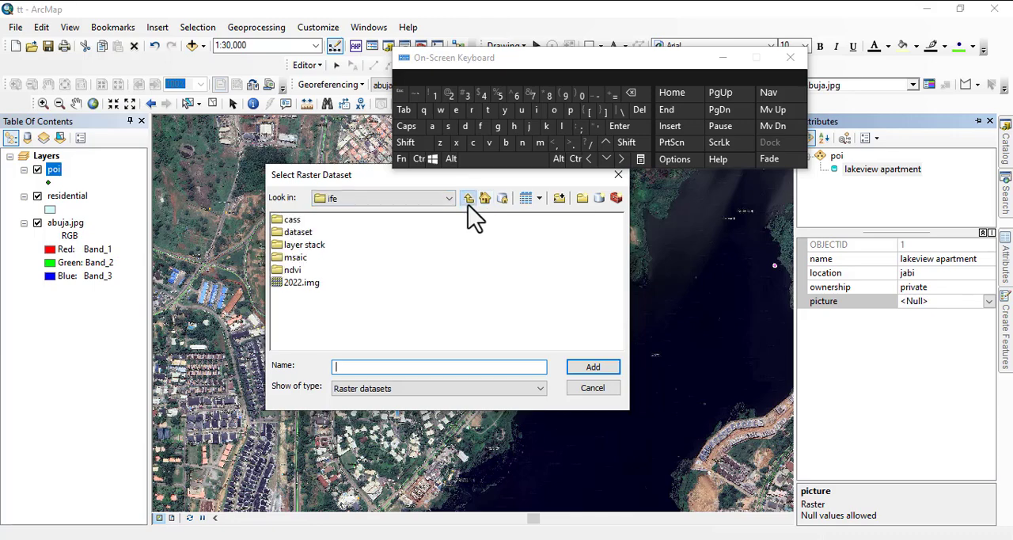
{"action": "left_click", "coordinate": [468, 198]}
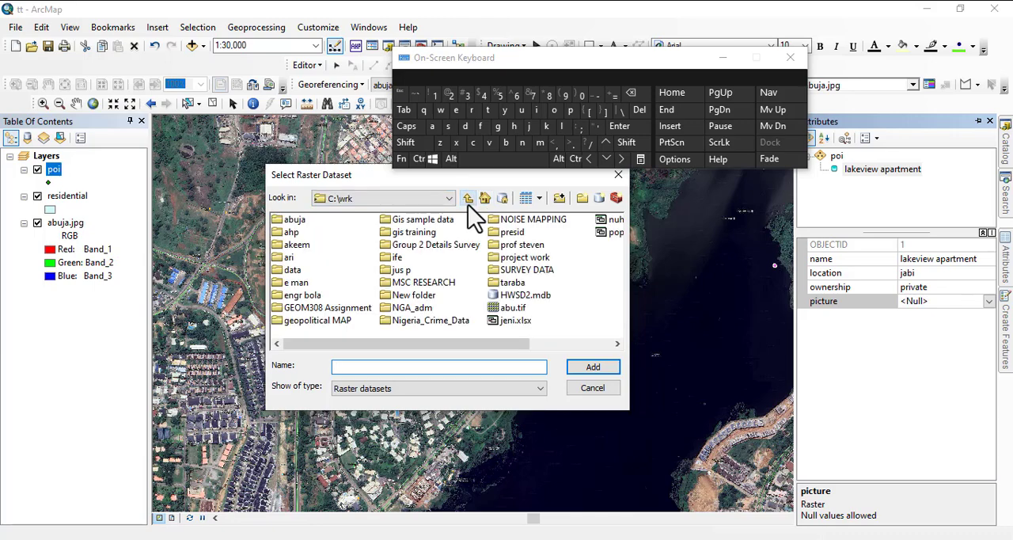
{"action": "double_click", "coordinate": [428, 285]}
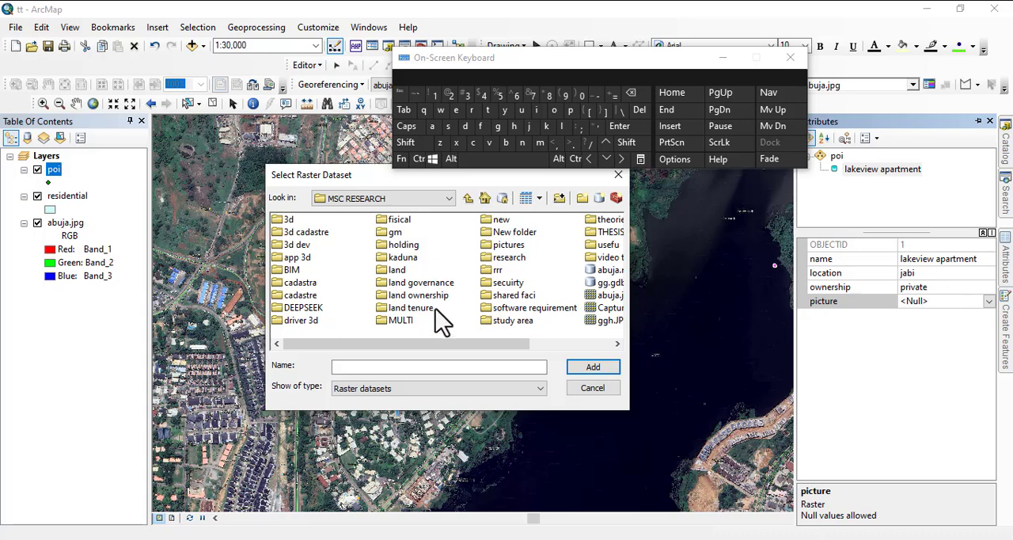
{"action": "scroll", "coordinate": [435, 314], "scroll_direction": "down", "scroll_amount": 1}
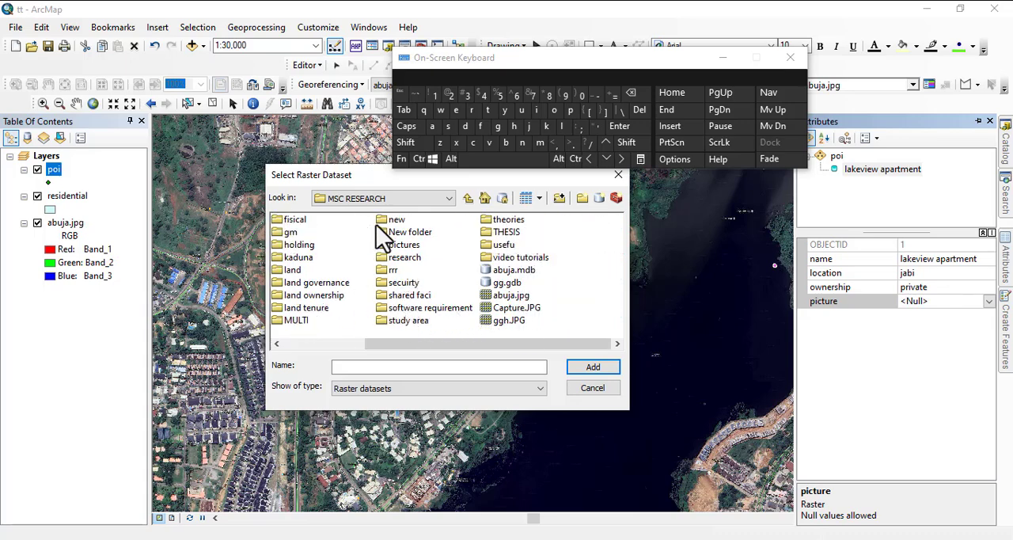
{"action": "double_click", "coordinate": [407, 246]}
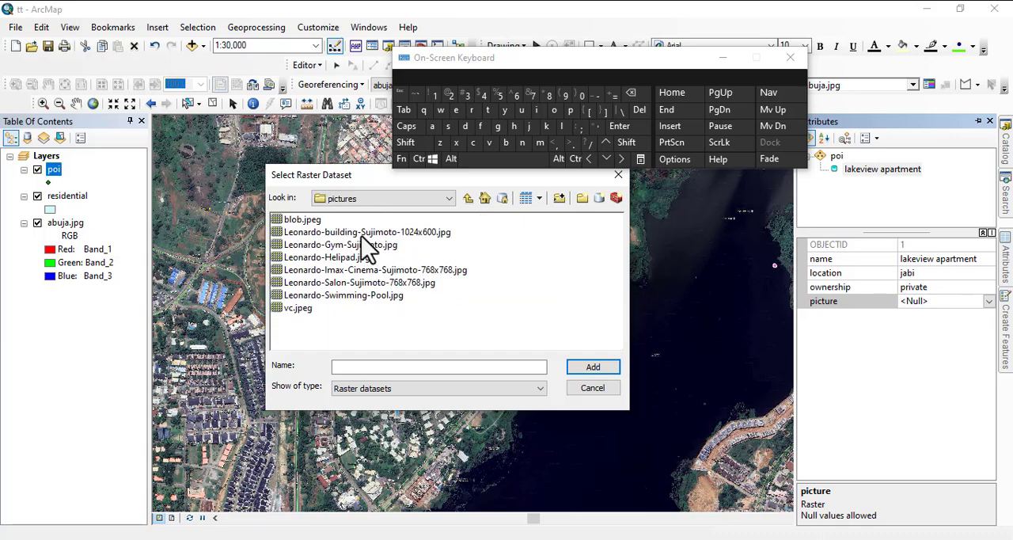
{"action": "left_click", "coordinate": [316, 232]}
{"action": "left_click", "coordinate": [578, 367]}
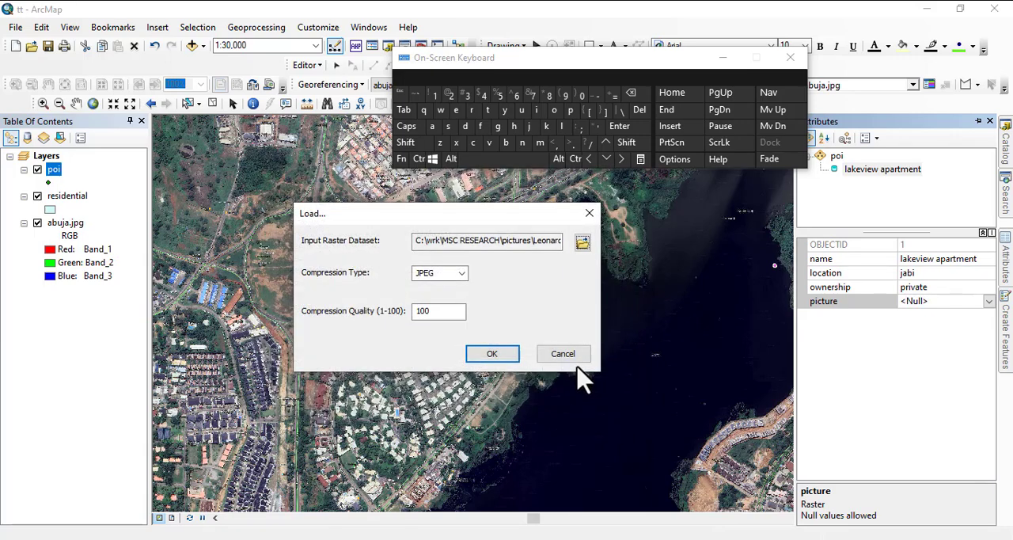
{"action": "left_click", "coordinate": [492, 355]}
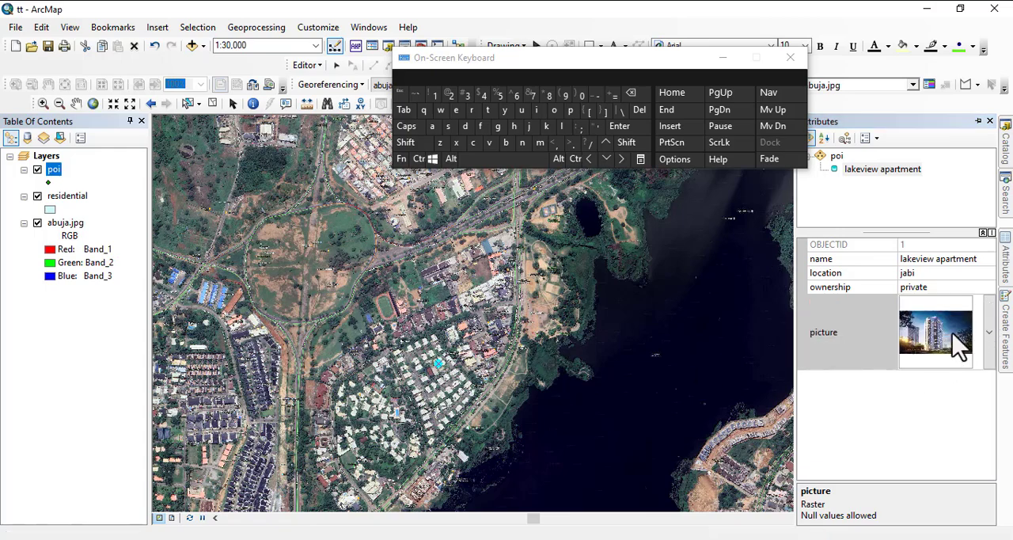
View the picture stored for the lakeview apartment point, then close it.
{"action": "scroll", "coordinate": [443, 384], "scroll_direction": "down", "scroll_amount": 3}
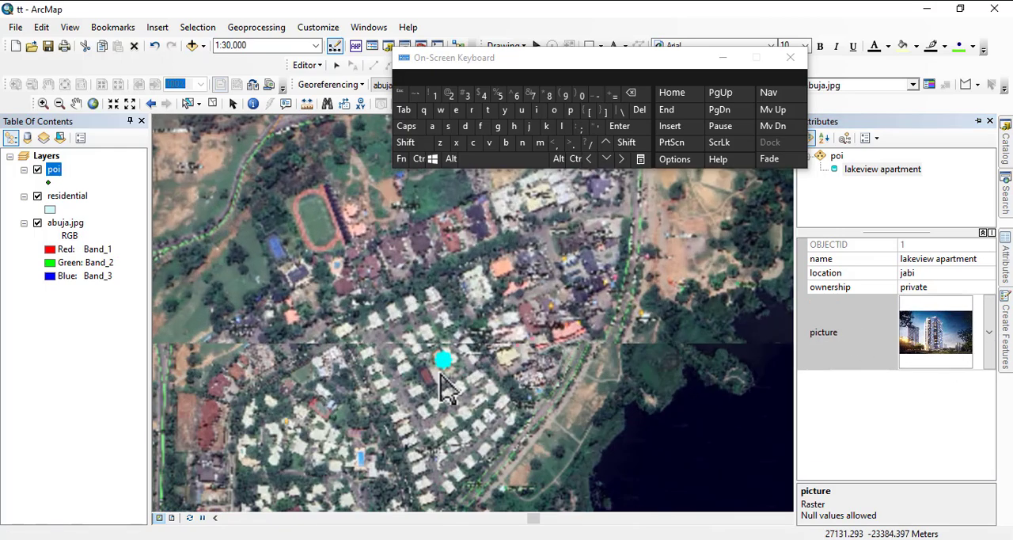
{"action": "scroll", "coordinate": [443, 384], "scroll_direction": "down", "scroll_amount": 4}
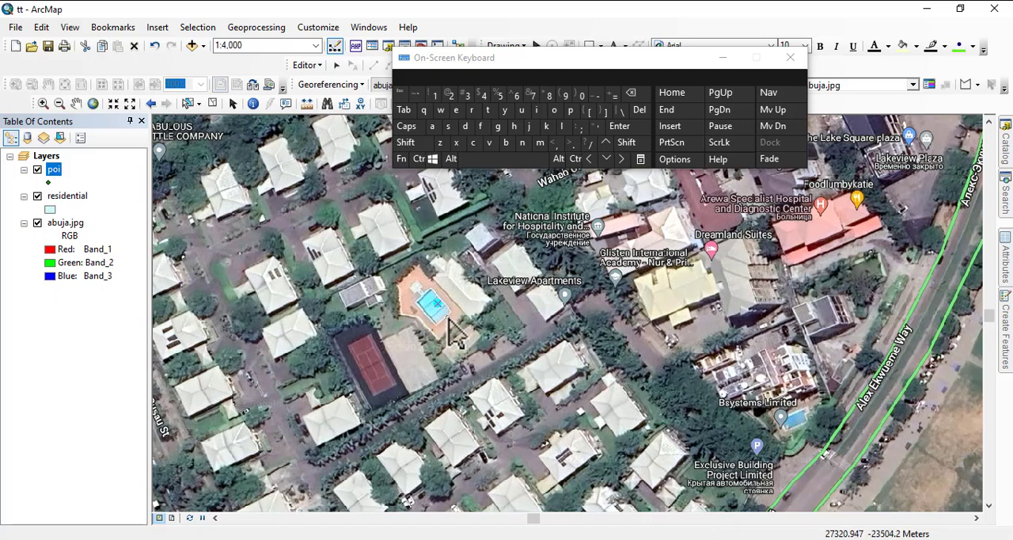
{"action": "mouse_move", "coordinate": [1007, 267]}
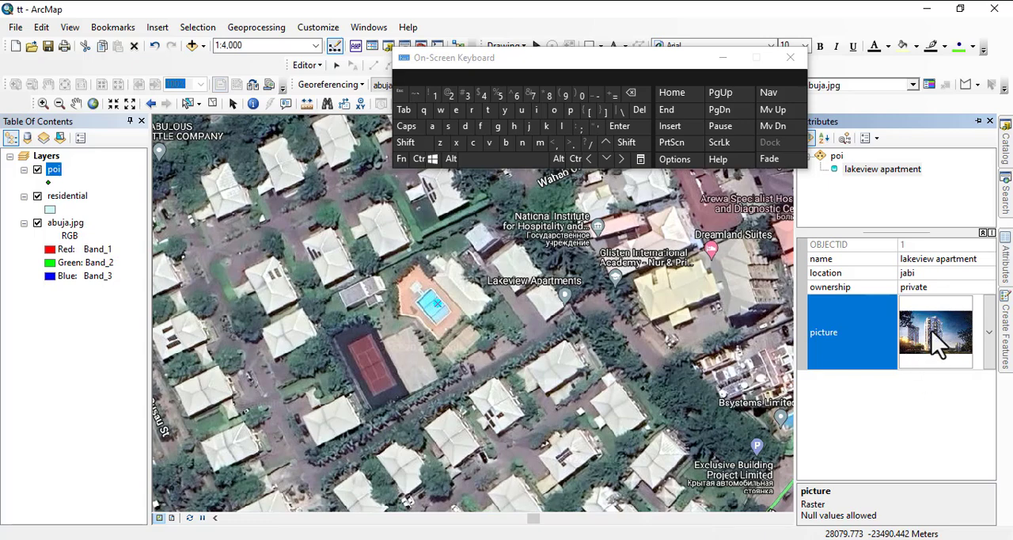
{"action": "right_click", "coordinate": [937, 342]}
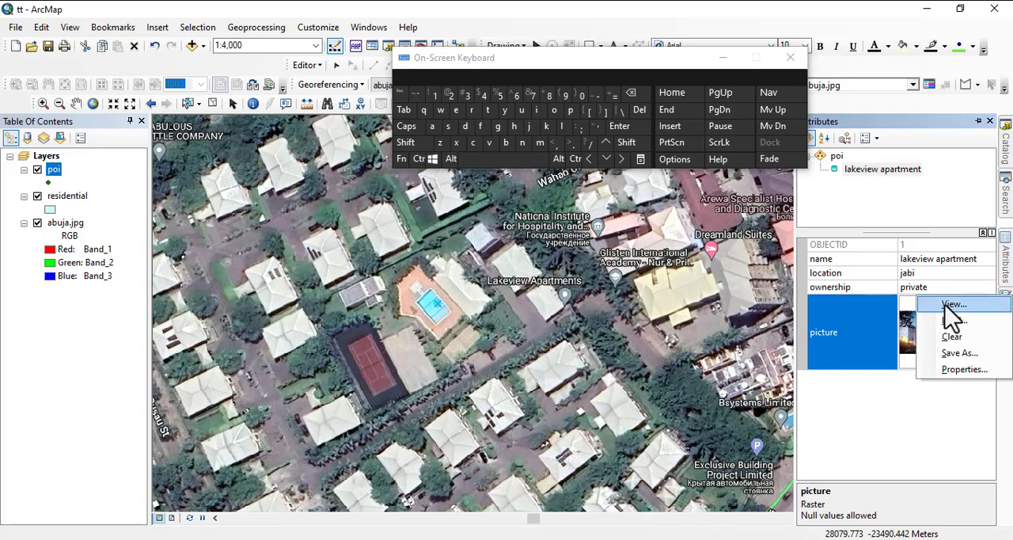
{"action": "left_click", "coordinate": [946, 306]}
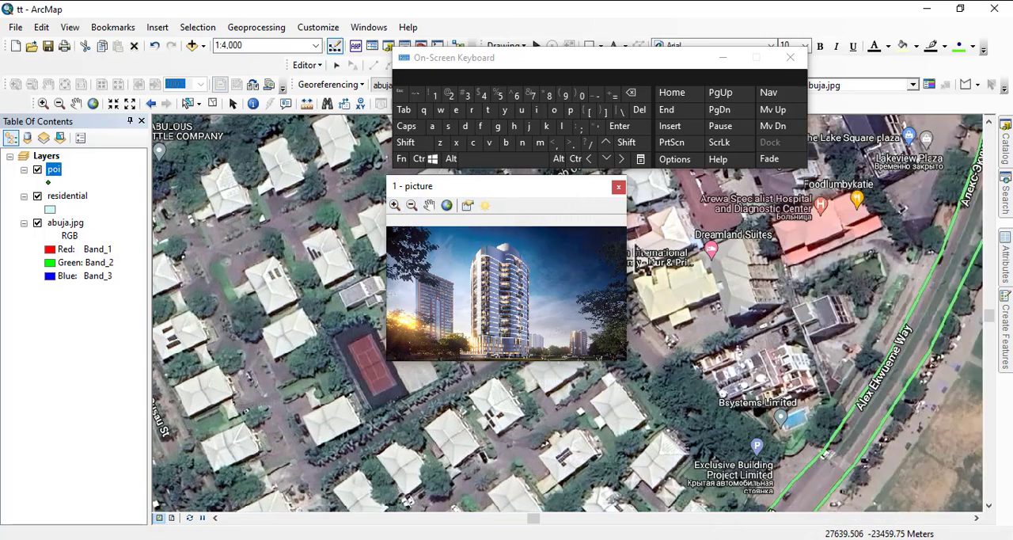
{"action": "left_click", "coordinate": [618, 187]}
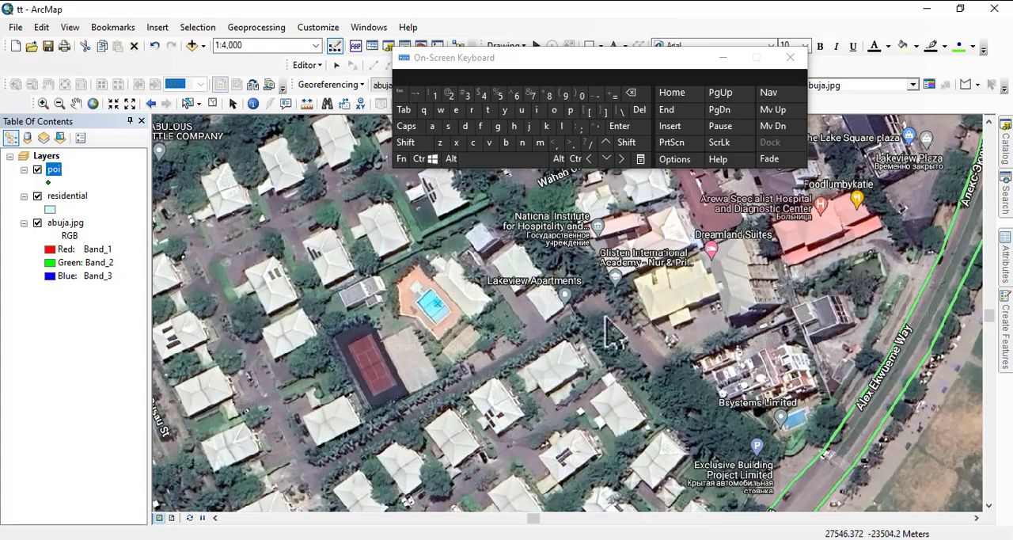
Place a new poi point on the yellow-roofed building beside the Glisten International Academy label.
{"action": "scroll", "coordinate": [704, 309], "scroll_direction": "down", "scroll_amount": 1}
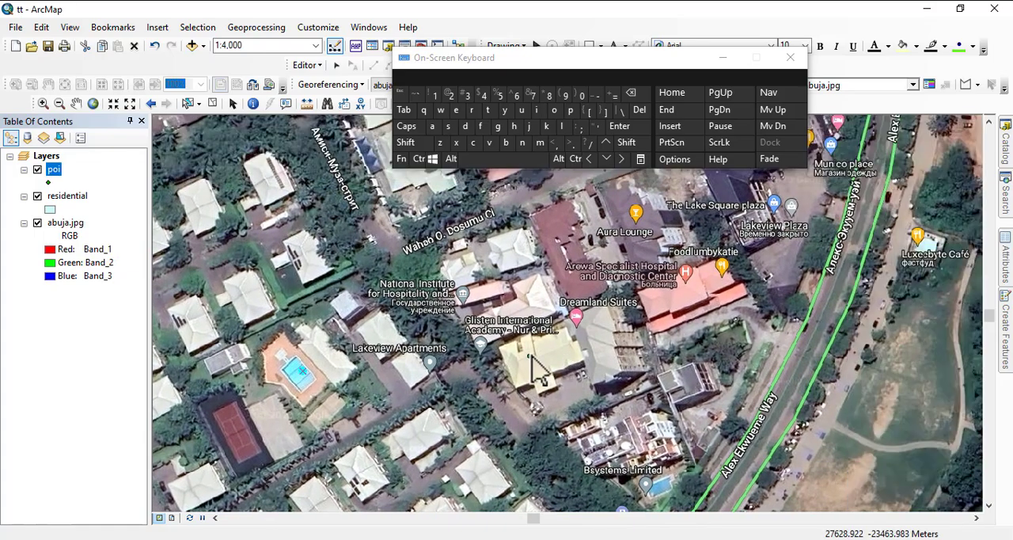
{"action": "scroll", "coordinate": [544, 354], "scroll_direction": "down", "scroll_amount": 1}
{"action": "scroll", "coordinate": [541, 339], "scroll_direction": "down", "scroll_amount": 2}
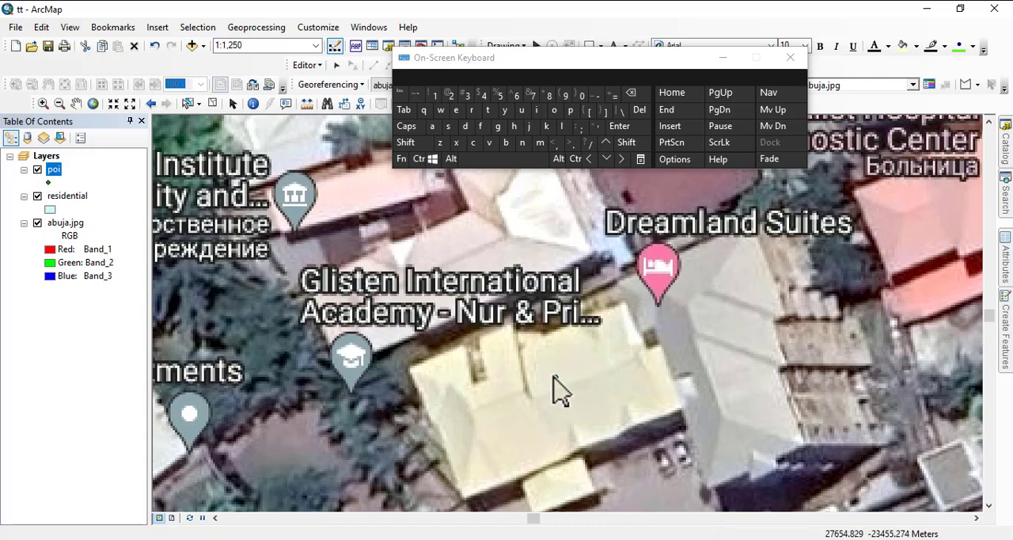
{"action": "left_click", "coordinate": [594, 343]}
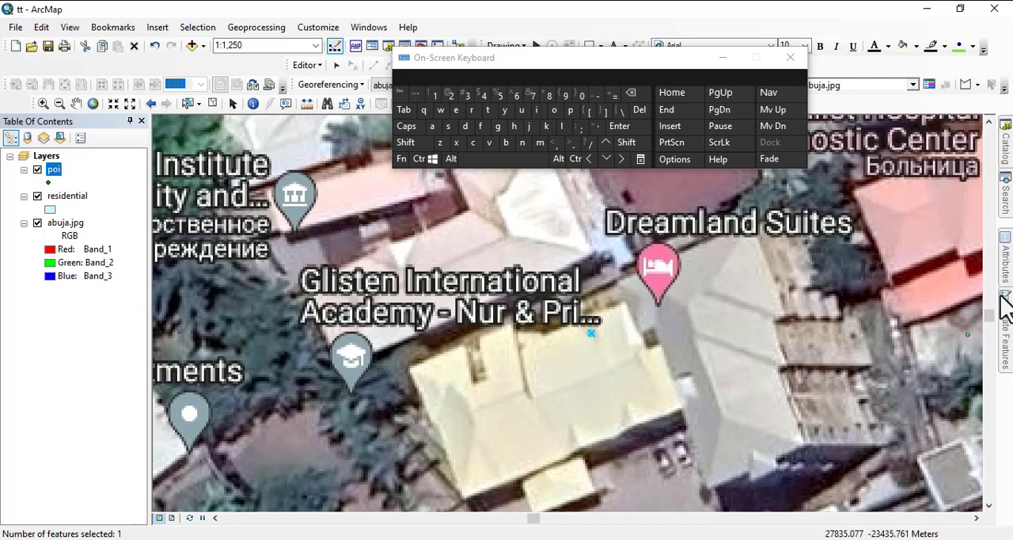
Enter glisten international academy as the name of the new poi point on the yellow-roofed building.
{"action": "mouse_move", "coordinate": [1006, 277]}
{"action": "left_click", "coordinate": [930, 263]}
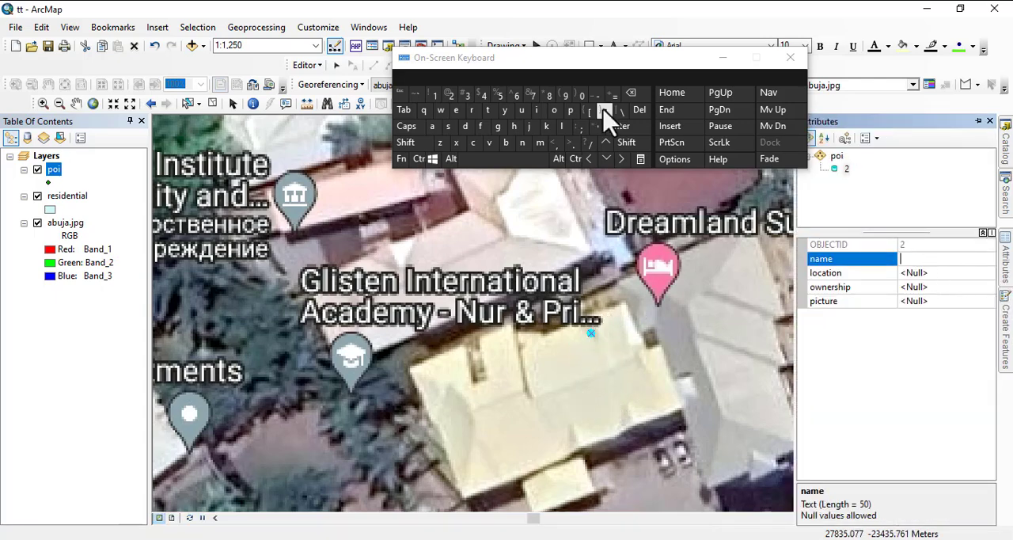
{"action": "left_click", "coordinate": [497, 127]}
{"action": "left_click", "coordinate": [564, 128]}
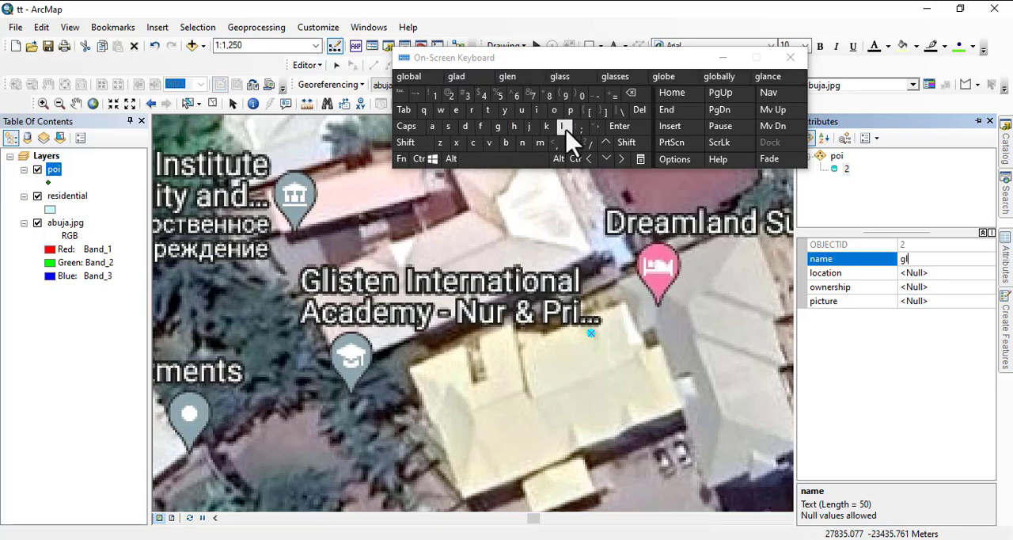
{"action": "left_click", "coordinate": [538, 110]}
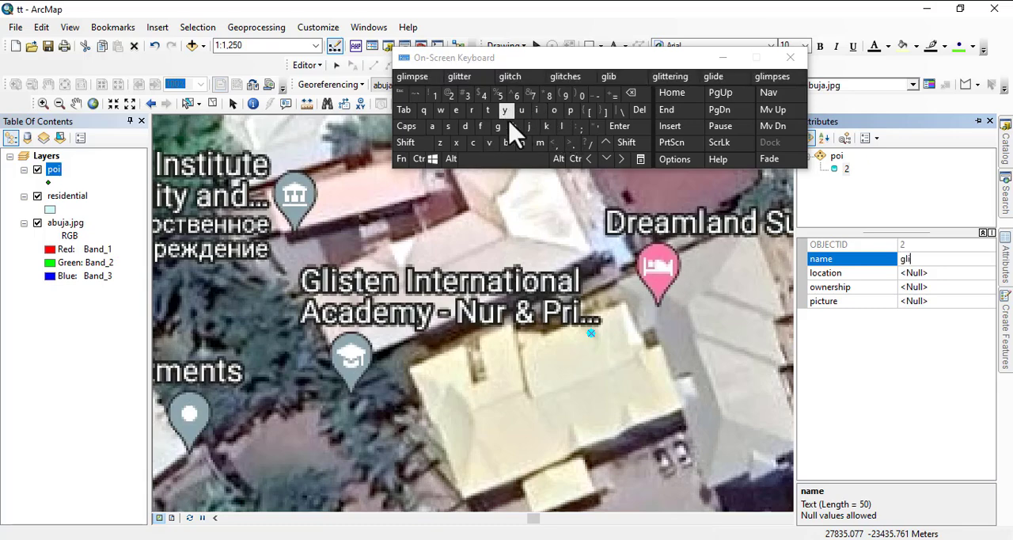
{"action": "left_click", "coordinate": [448, 127]}
{"action": "left_click", "coordinate": [488, 110]}
{"action": "left_click", "coordinate": [456, 110]}
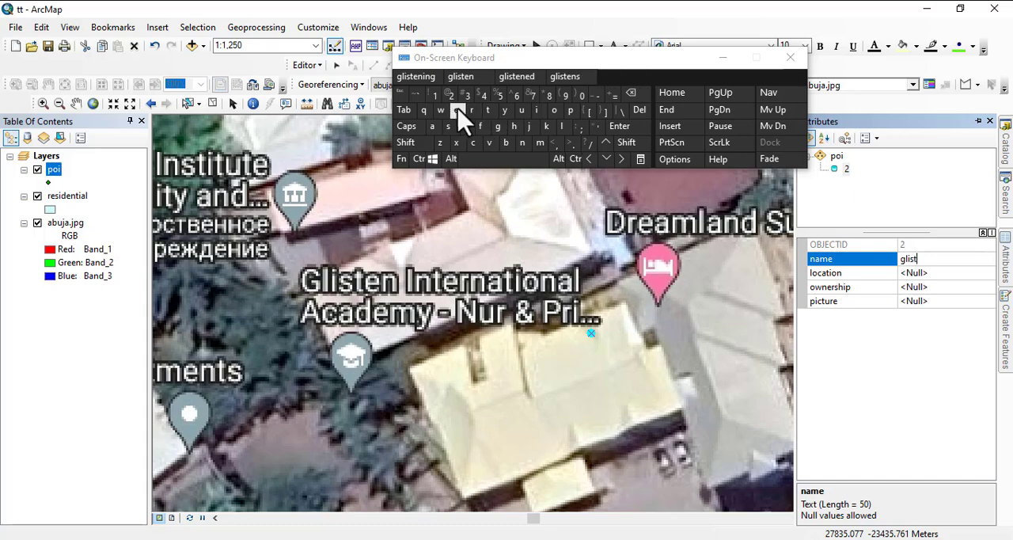
{"action": "left_click", "coordinate": [522, 144]}
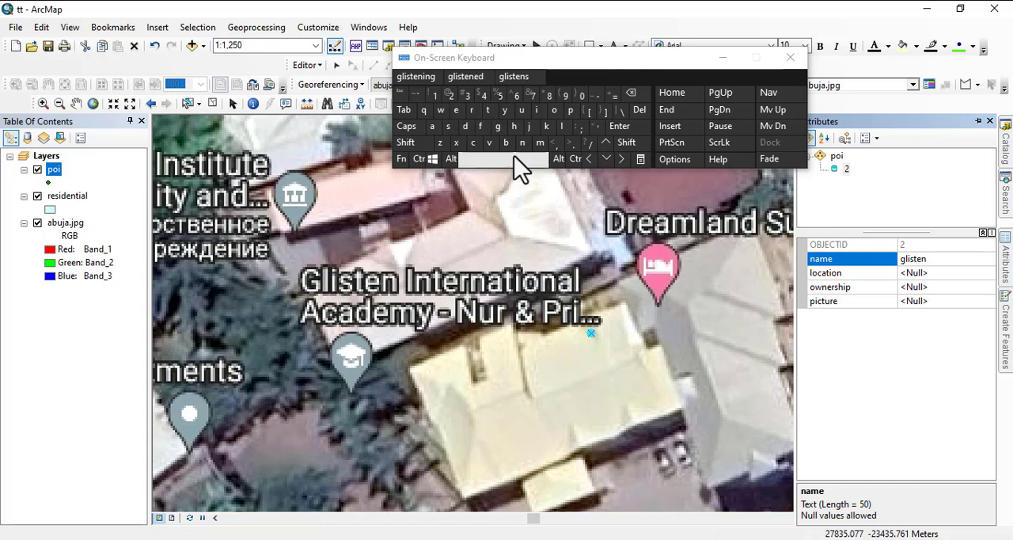
{"action": "left_click", "coordinate": [520, 162]}
{"action": "left_click", "coordinate": [537, 110]}
{"action": "left_click", "coordinate": [522, 142]}
{"action": "left_click", "coordinate": [488, 110]}
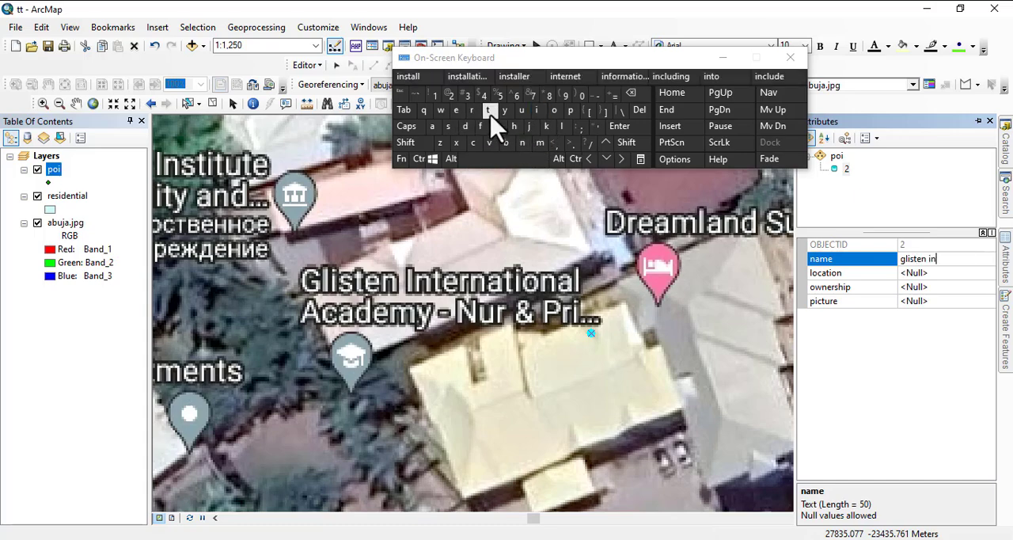
{"action": "left_click", "coordinate": [456, 111]}
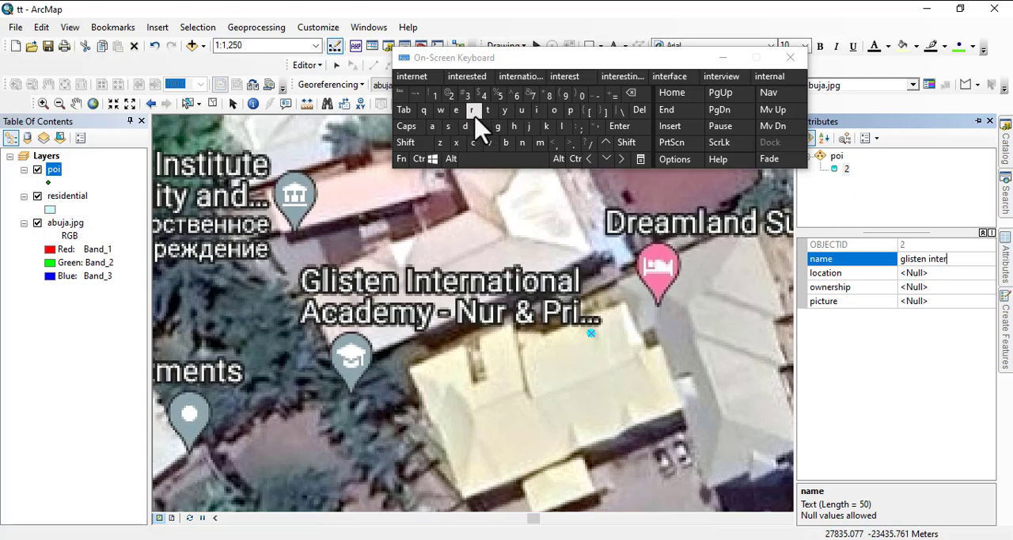
{"action": "left_click", "coordinate": [519, 77]}
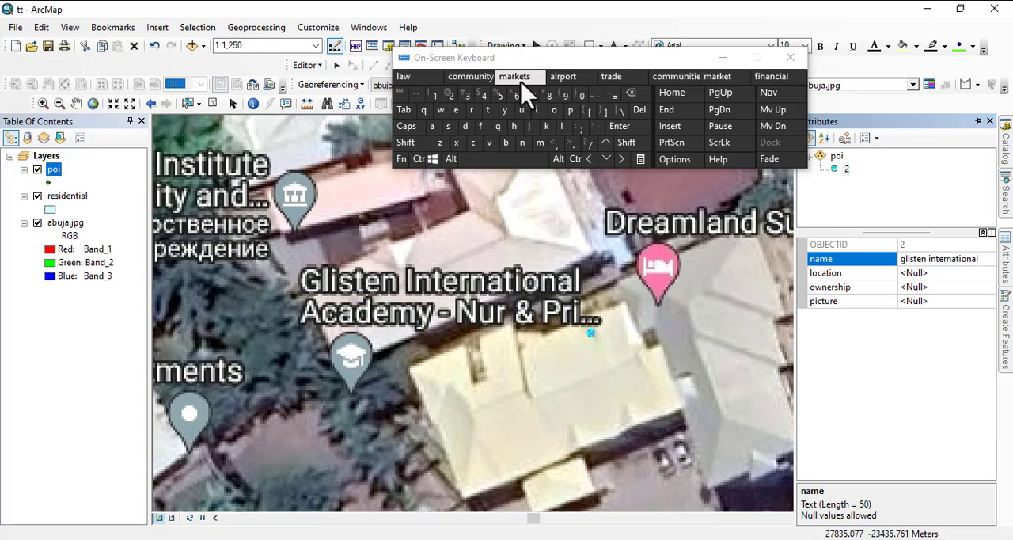
{"action": "left_click", "coordinate": [432, 128]}
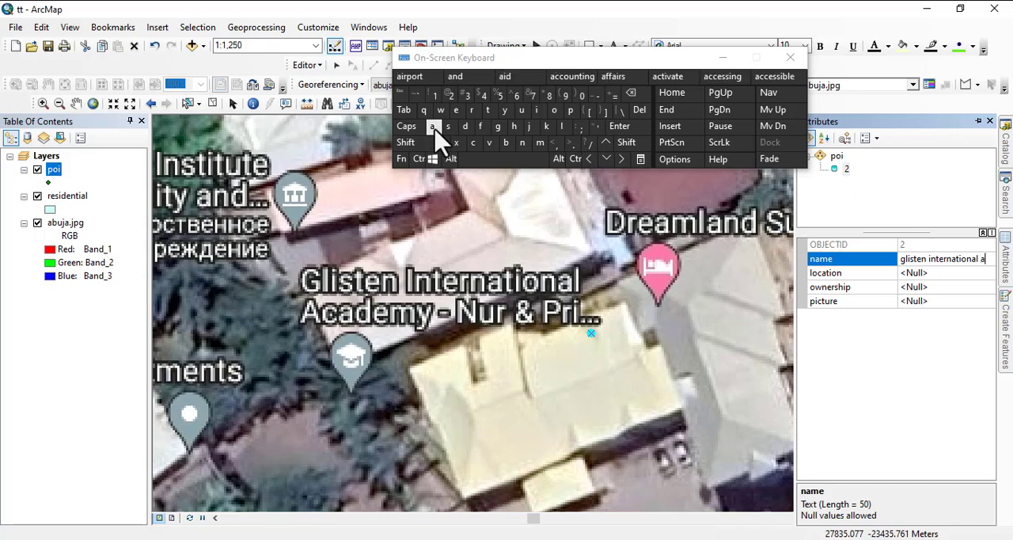
{"action": "left_click", "coordinate": [472, 144]}
{"action": "left_click", "coordinate": [437, 130]}
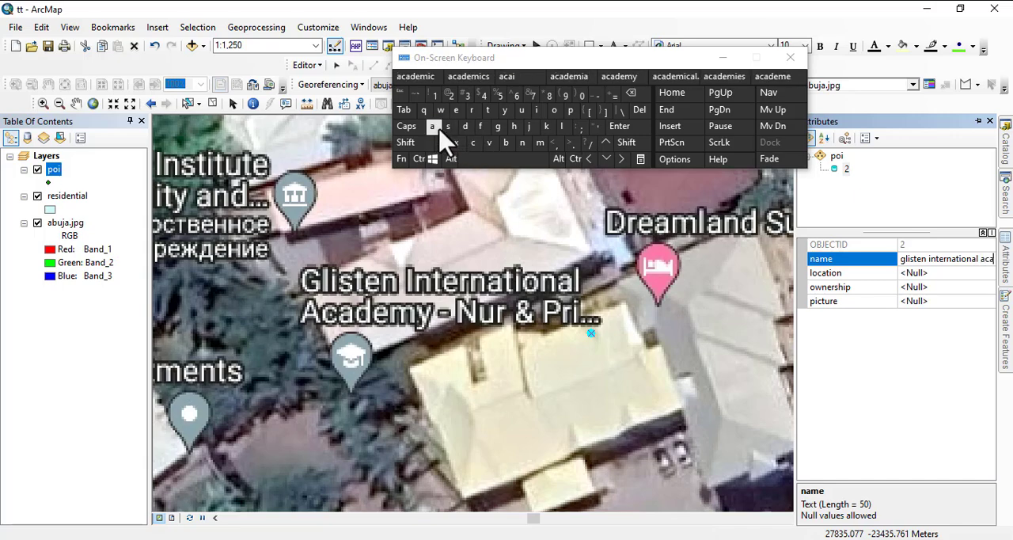
{"action": "left_click", "coordinate": [618, 78]}
Set the glisten international academy point's location to jabi.
{"action": "left_click", "coordinate": [908, 272]}
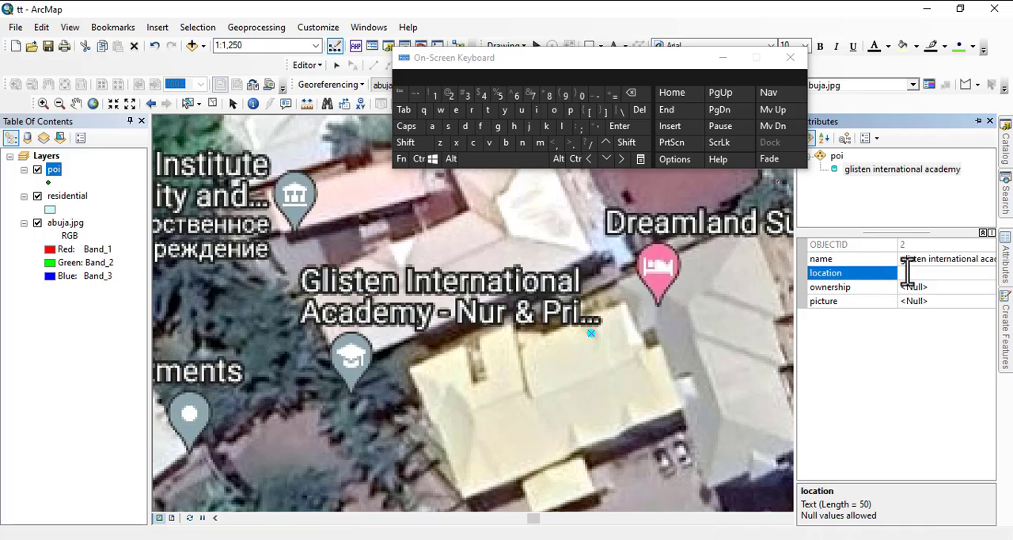
{"action": "left_click", "coordinate": [530, 127]}
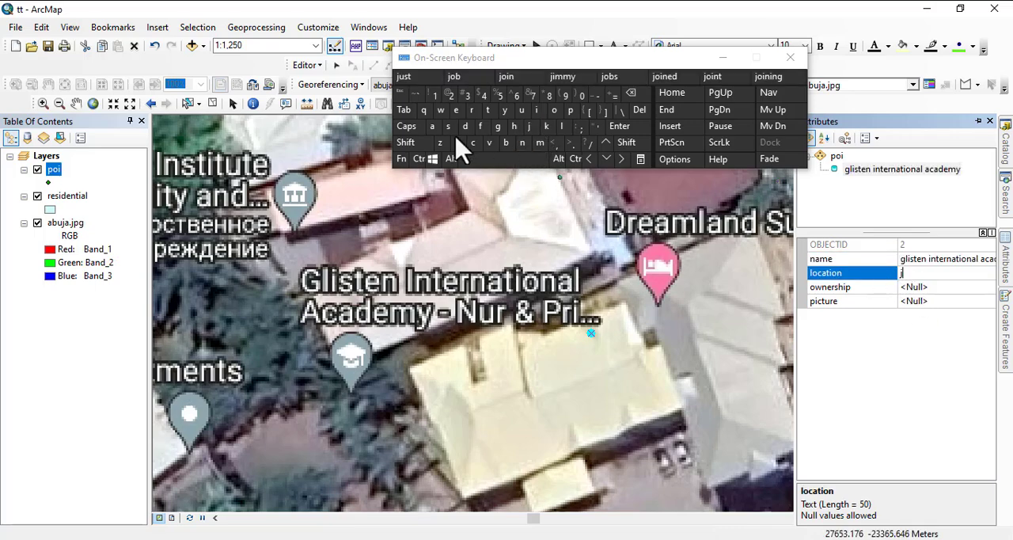
{"action": "left_click", "coordinate": [432, 127]}
{"action": "left_click", "coordinate": [506, 143]}
{"action": "left_click", "coordinate": [538, 111]}
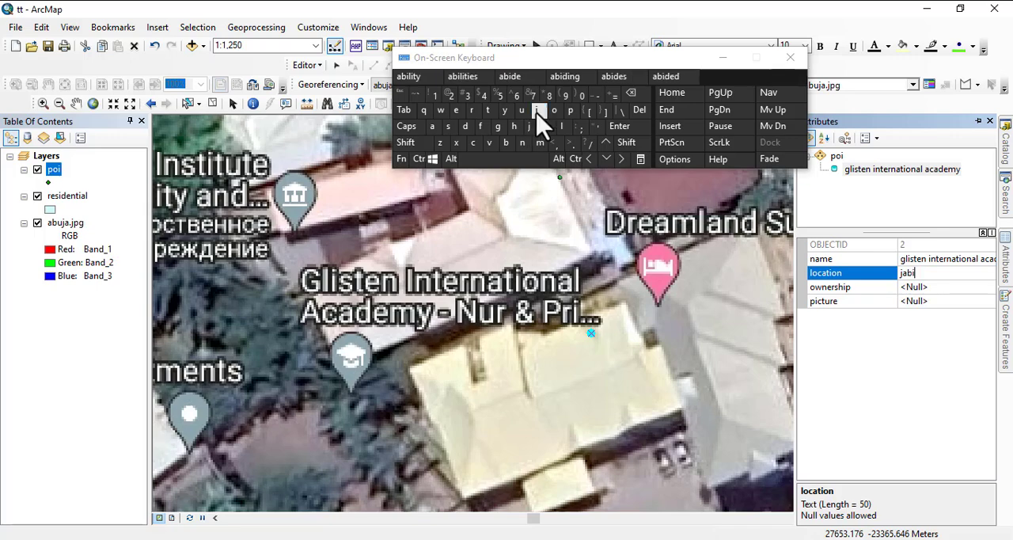
Set the glisten international academy point's ownership to private.
{"action": "left_click", "coordinate": [911, 289]}
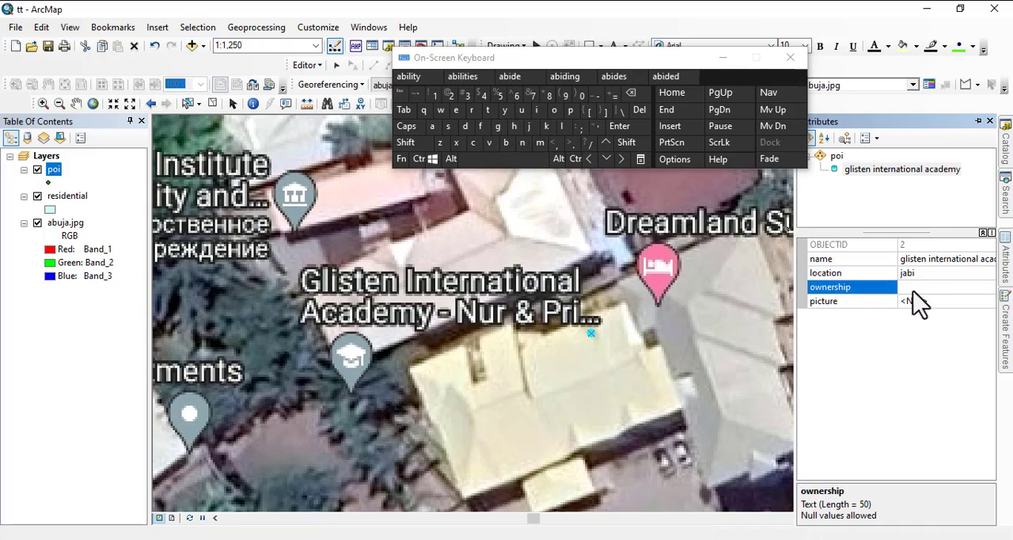
{"action": "left_click", "coordinate": [571, 111]}
{"action": "left_click", "coordinate": [473, 111]}
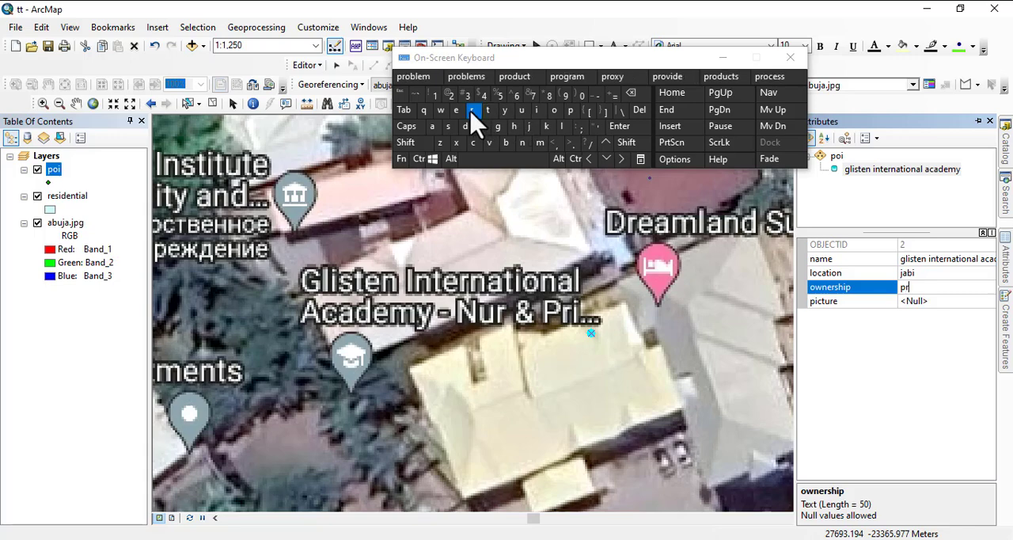
{"action": "left_click", "coordinate": [536, 111]}
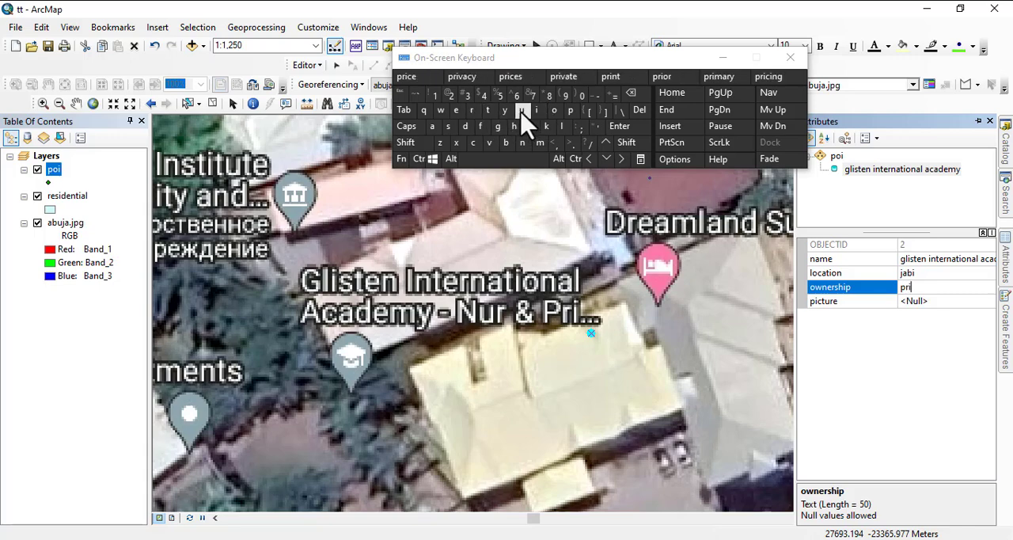
{"action": "left_click", "coordinate": [566, 78]}
Load Leonardo-Salon-Sujimoto-768x768.jpg from the pictures folder as the glisten international academy point's picture, using JPEG compression at quality 100.
{"action": "left_click", "coordinate": [973, 305]}
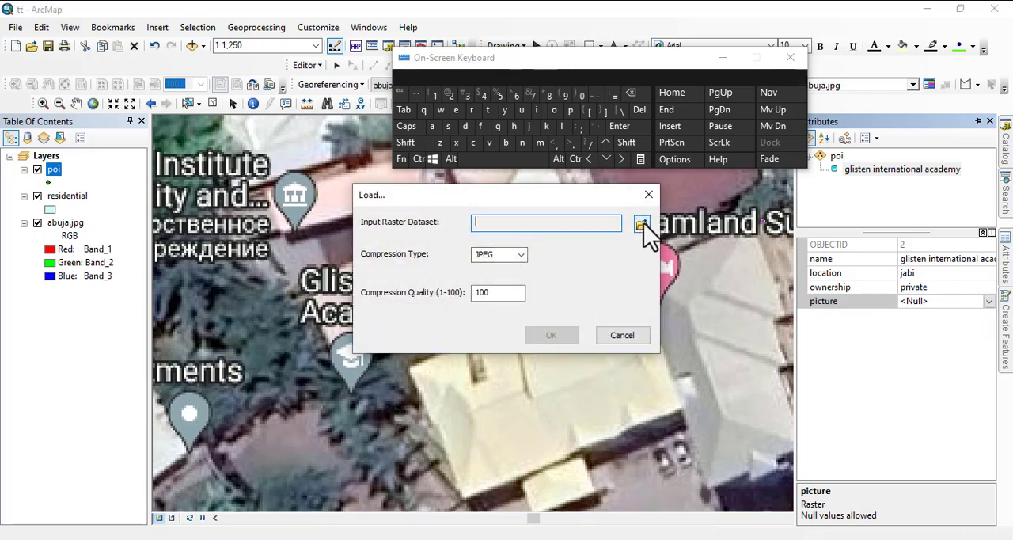
{"action": "left_click", "coordinate": [641, 226]}
{"action": "left_click", "coordinate": [409, 265]}
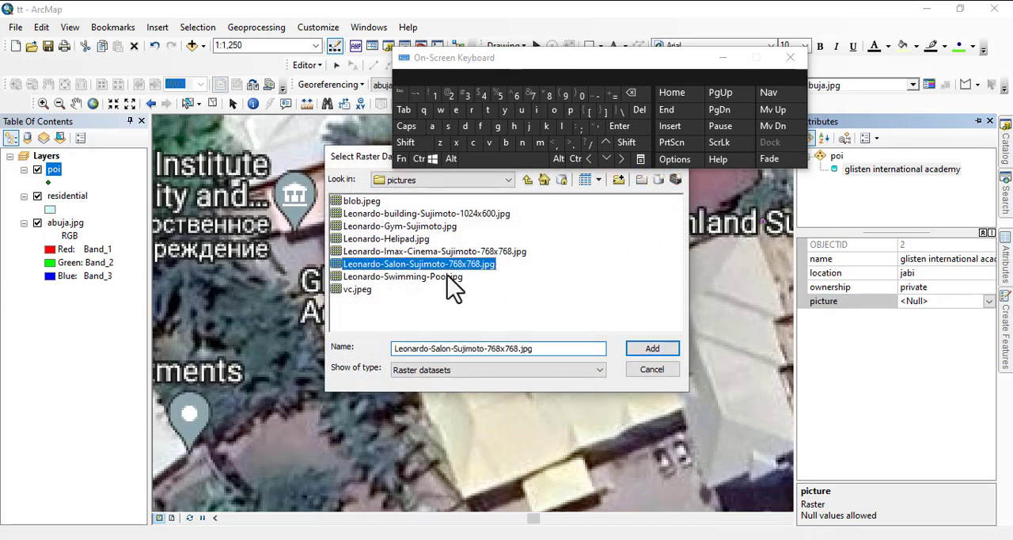
{"action": "left_click", "coordinate": [650, 349]}
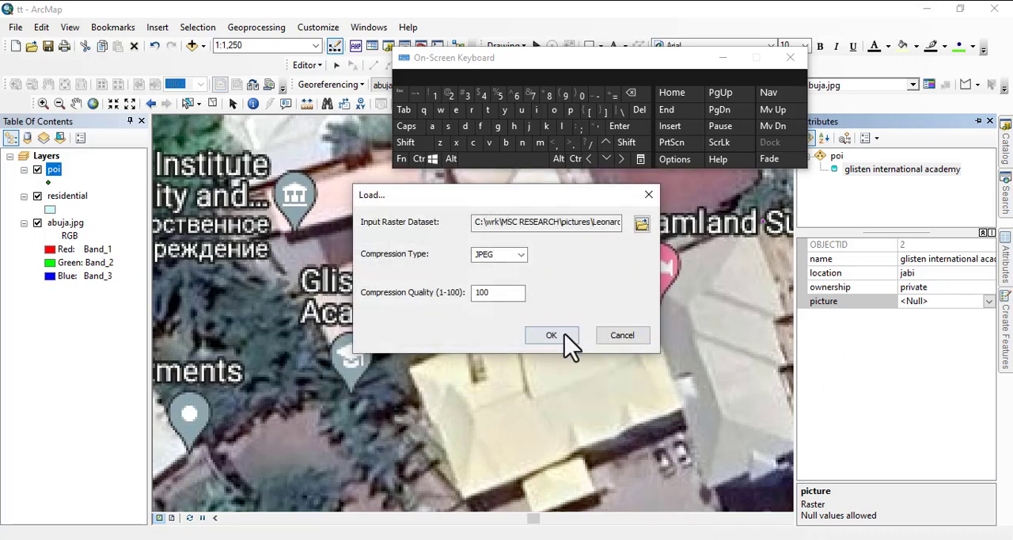
{"action": "left_click", "coordinate": [564, 334]}
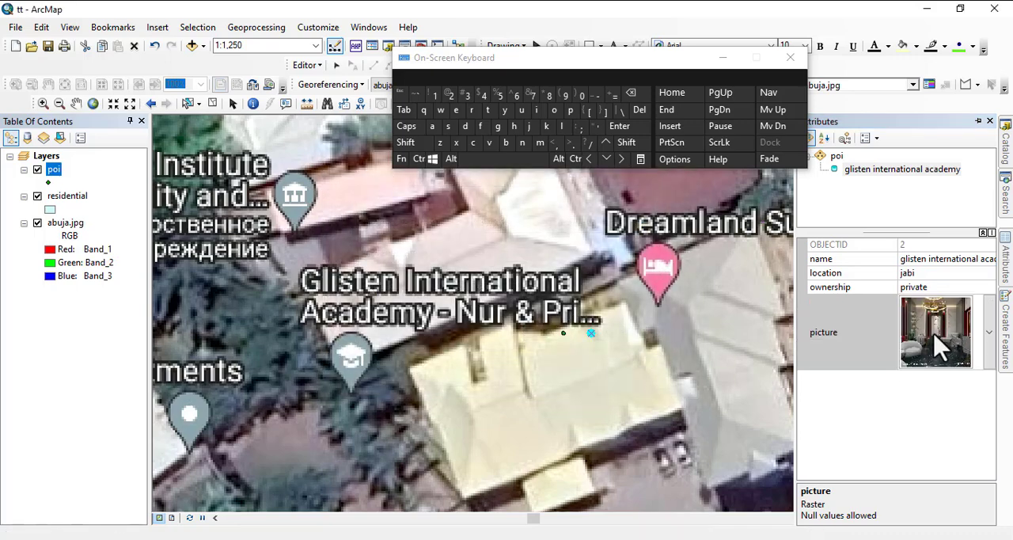
Place a new poi point on the building just above the Bsystems Limited label, west of Alex Ekwueme Way.
{"action": "scroll", "coordinate": [551, 361], "scroll_direction": "up", "scroll_amount": 3}
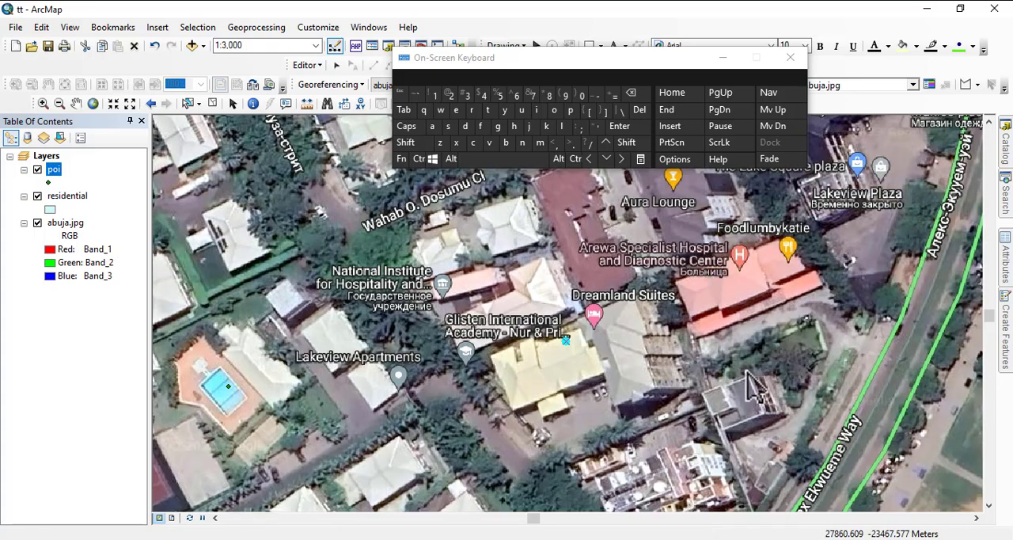
{"action": "left_click_drag", "start_coordinate": [748, 370], "coordinate": [673, 253]}
{"action": "left_click_drag", "start_coordinate": [552, 369], "coordinate": [579, 293]}
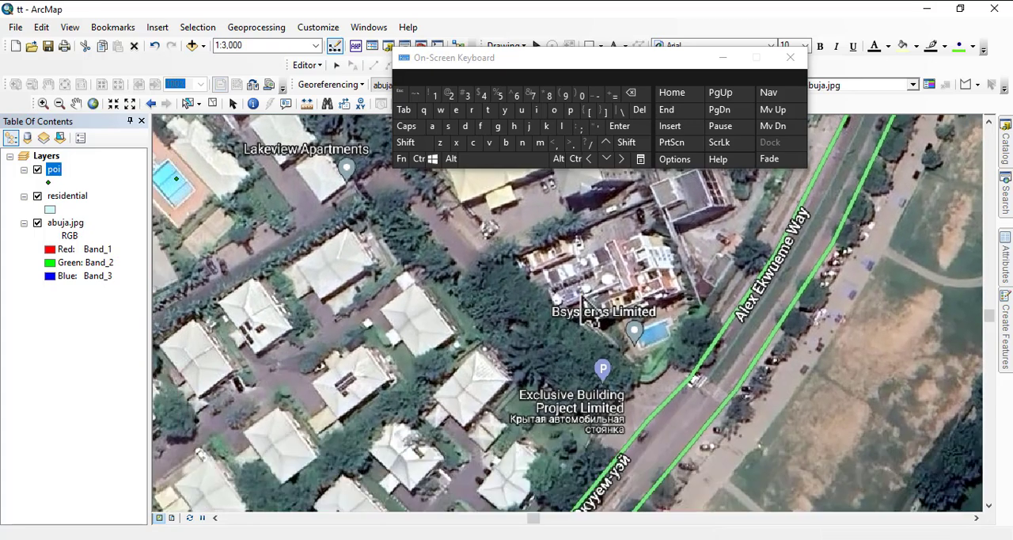
{"action": "scroll", "coordinate": [578, 333], "scroll_direction": "down", "scroll_amount": 3}
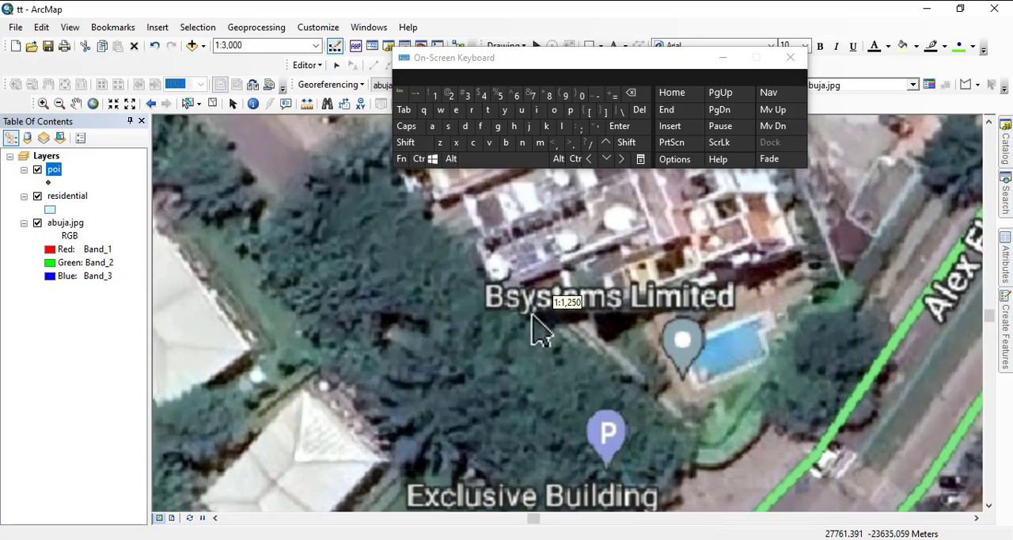
{"action": "left_click_drag", "start_coordinate": [633, 263], "coordinate": [534, 335]}
{"action": "left_click_drag", "start_coordinate": [515, 294], "coordinate": [583, 380]}
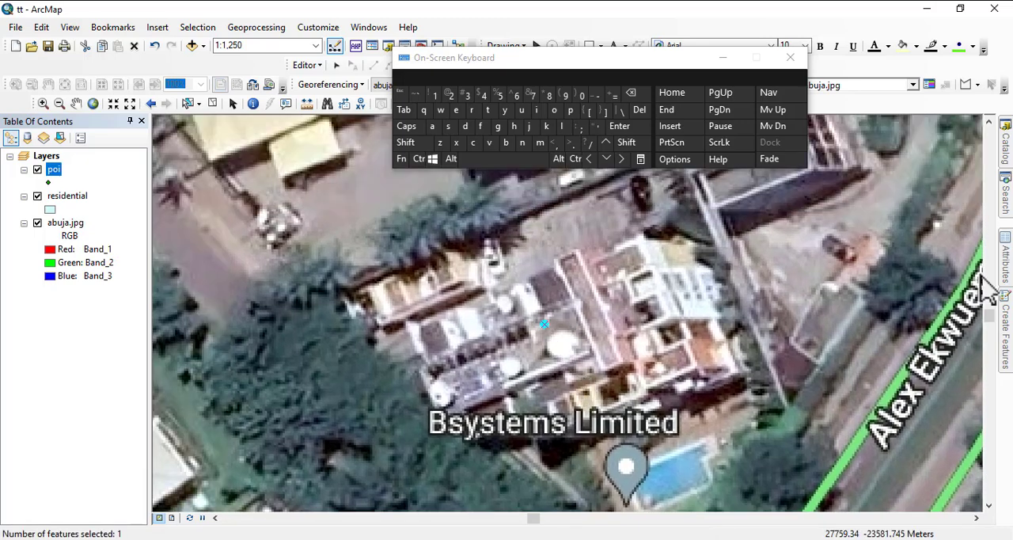
Enter bsystems limited as the name of the new poi point.
{"action": "mouse_move", "coordinate": [1003, 281]}
{"action": "left_click", "coordinate": [904, 260]}
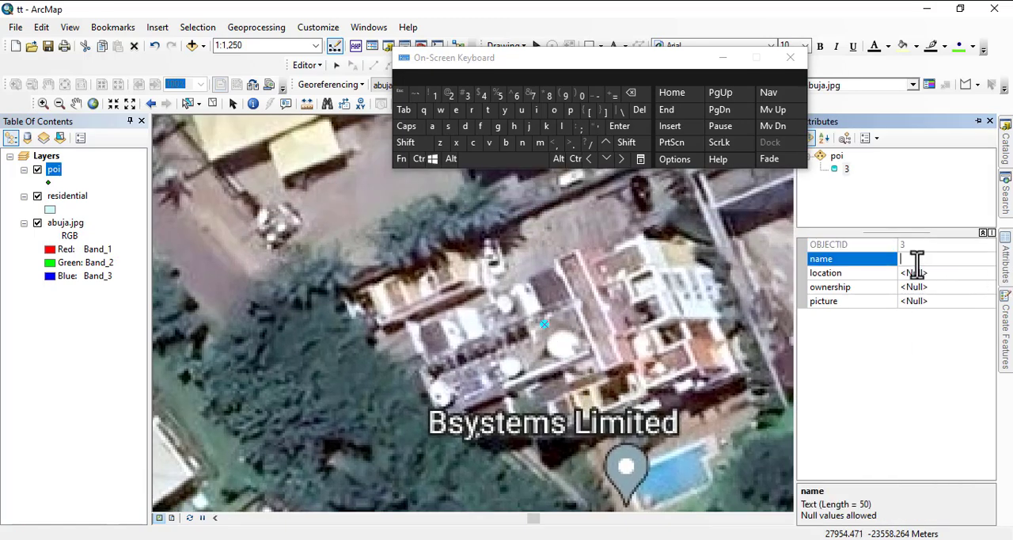
{"action": "left_click", "coordinate": [505, 143]}
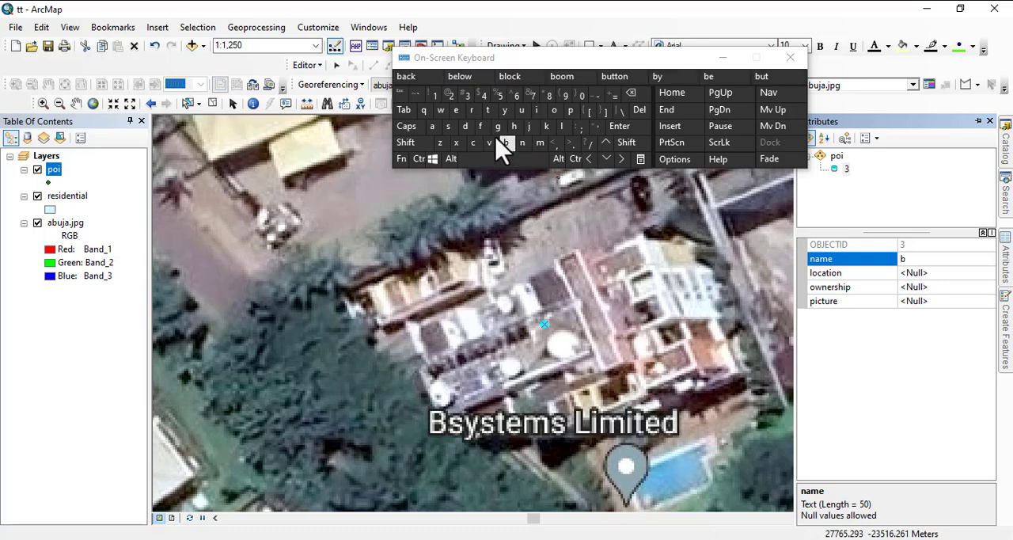
{"action": "left_click", "coordinate": [448, 126]}
{"action": "left_click", "coordinate": [504, 110]}
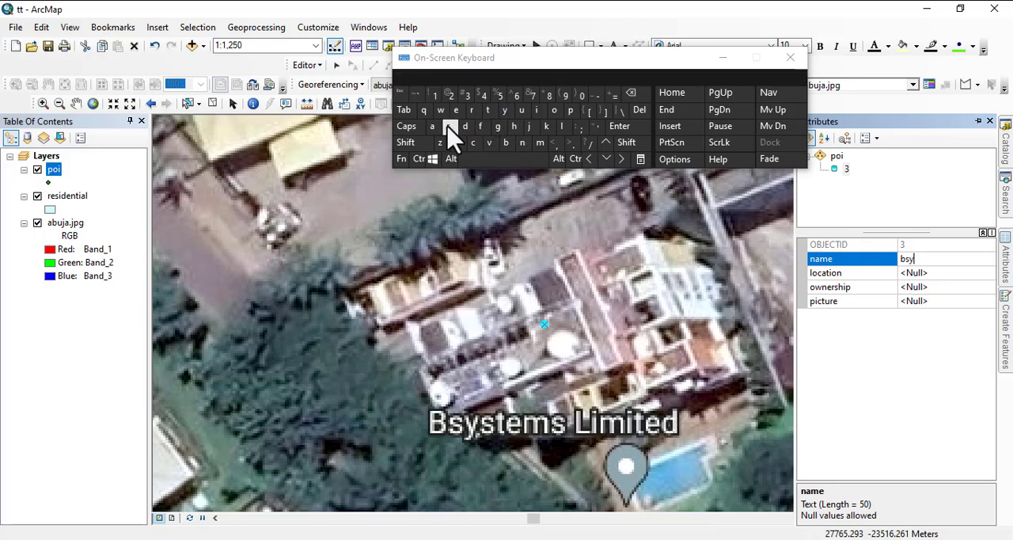
{"action": "left_click", "coordinate": [448, 126]}
{"action": "left_click", "coordinate": [487, 110]}
{"action": "left_click", "coordinate": [458, 110]}
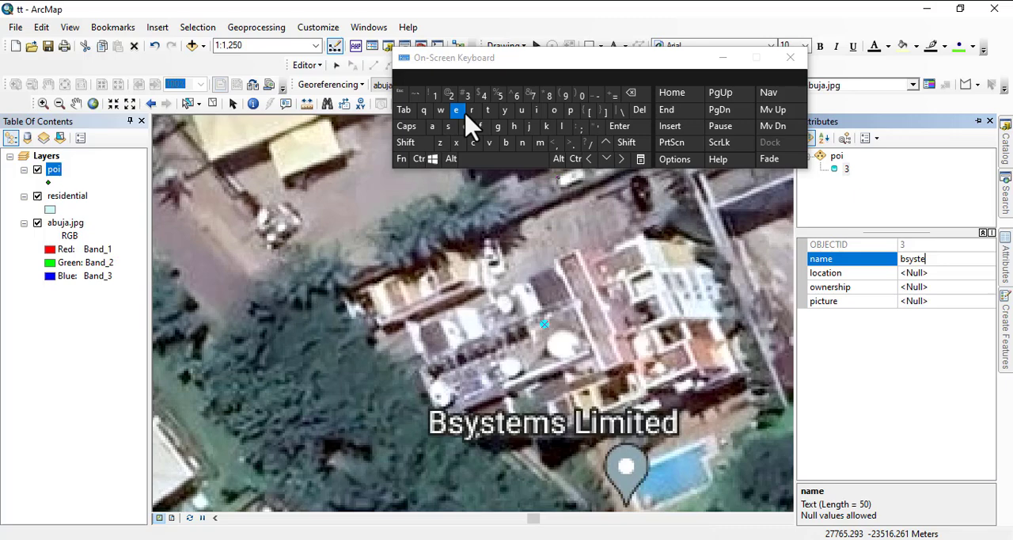
{"action": "left_click", "coordinate": [540, 143]}
{"action": "left_click", "coordinate": [450, 128]}
{"action": "left_click", "coordinate": [503, 159]}
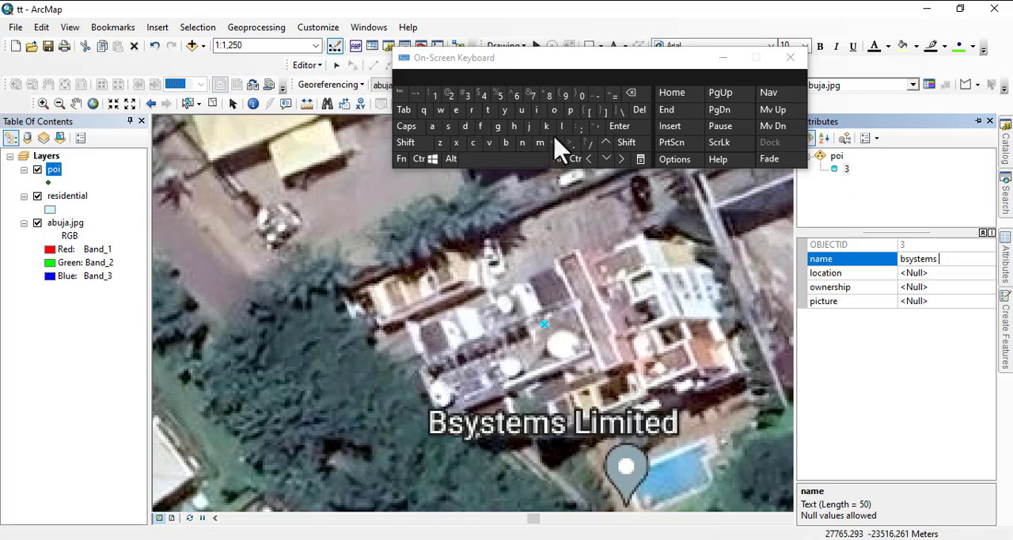
{"action": "left_click", "coordinate": [561, 126]}
{"action": "left_click", "coordinate": [538, 110]}
{"action": "left_click", "coordinate": [540, 143]}
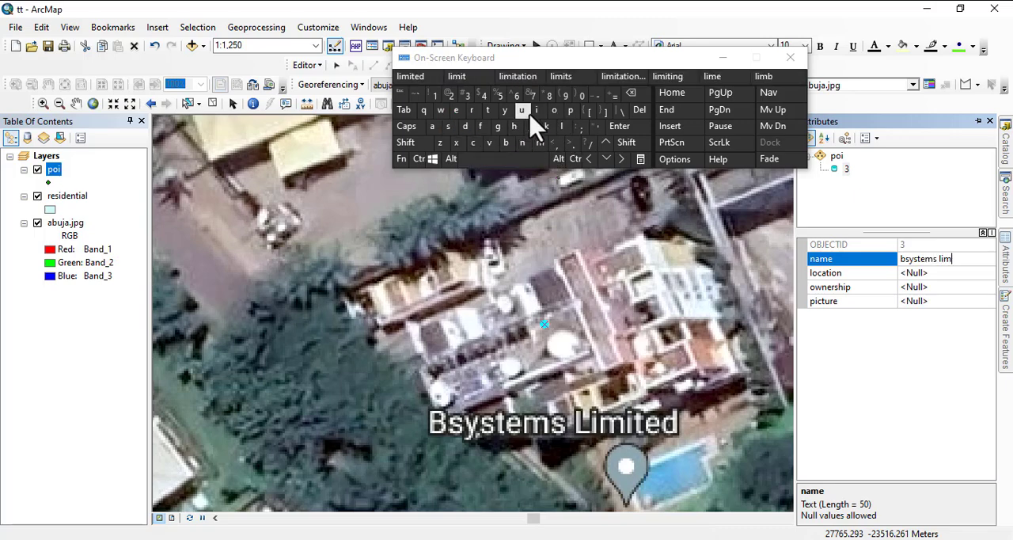
{"action": "left_click", "coordinate": [538, 110]}
{"action": "left_click", "coordinate": [412, 77]}
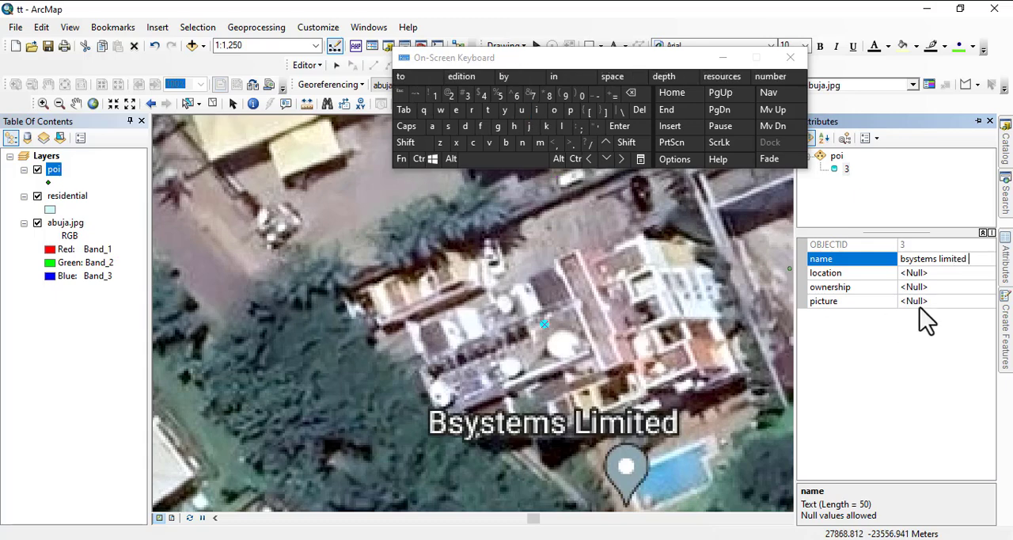
Set the bsystems limited point's location to jabi.
{"action": "left_click", "coordinate": [933, 274]}
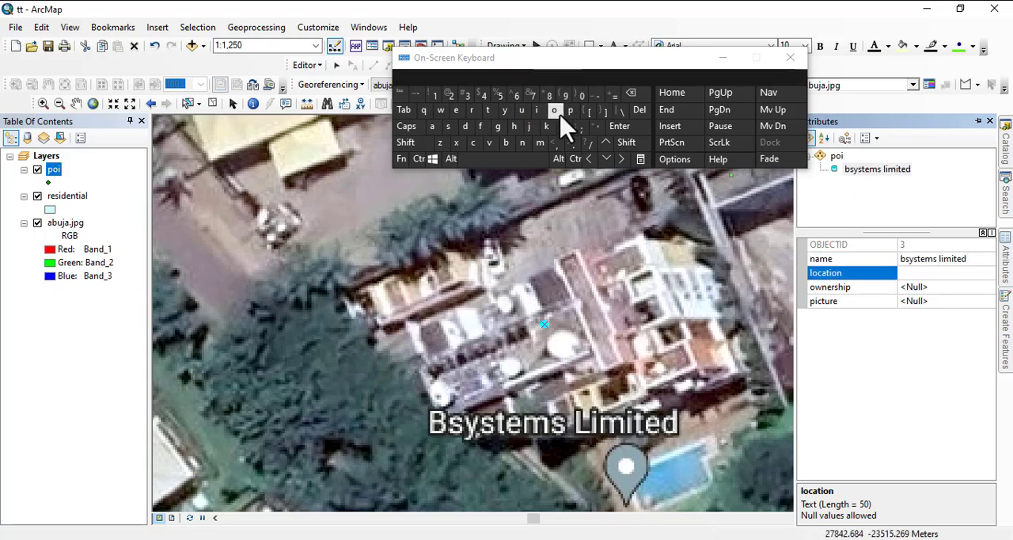
{"action": "left_click", "coordinate": [528, 126]}
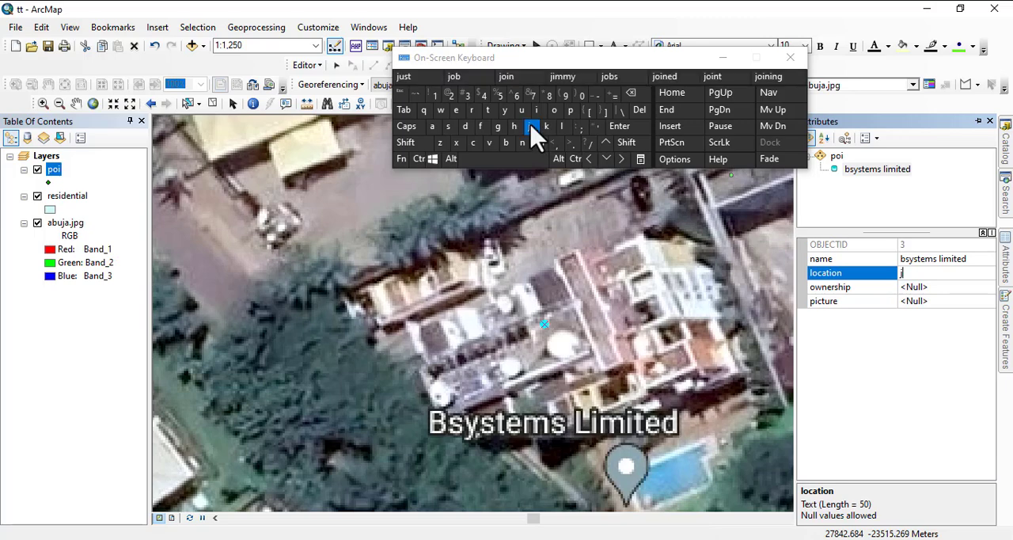
{"action": "left_click", "coordinate": [437, 128]}
{"action": "left_click", "coordinate": [506, 144]}
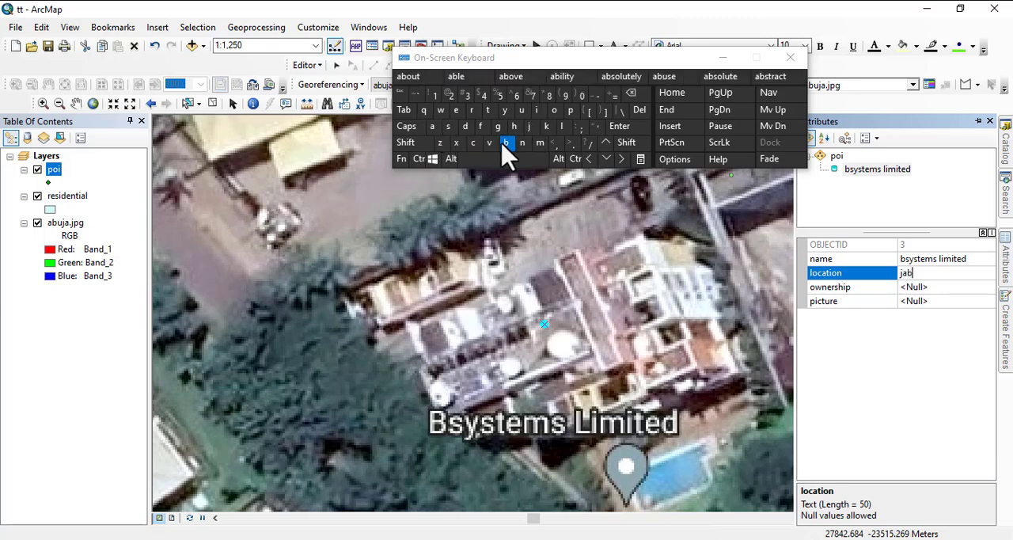
{"action": "left_click", "coordinate": [539, 113]}
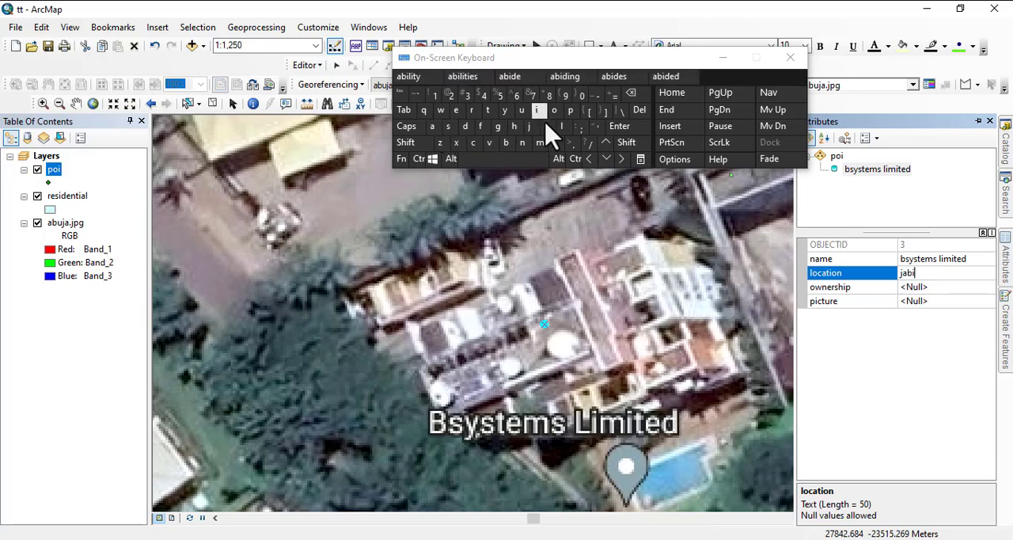
Set the bsystems limited point's ownership to private.
{"action": "left_click", "coordinate": [913, 287]}
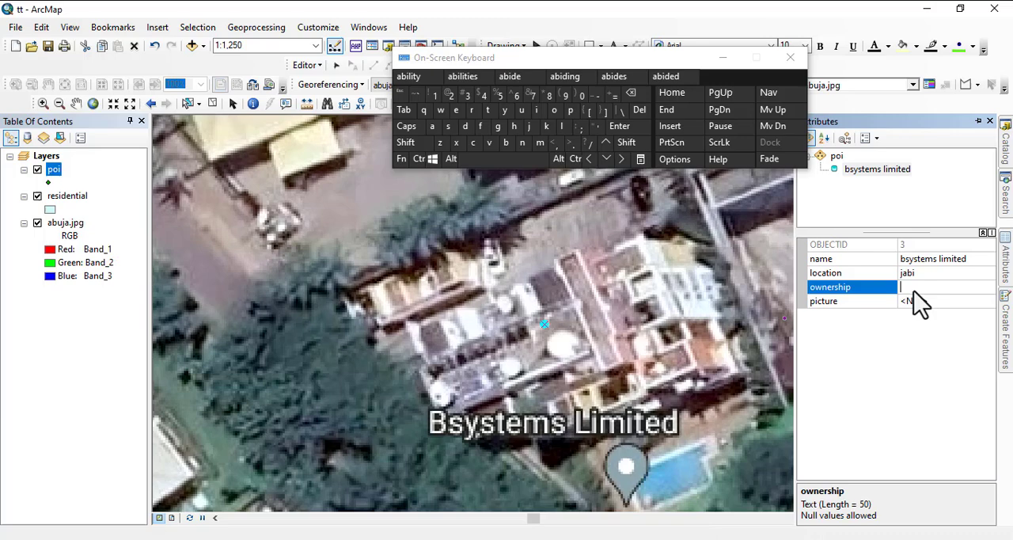
{"action": "left_click", "coordinate": [570, 111]}
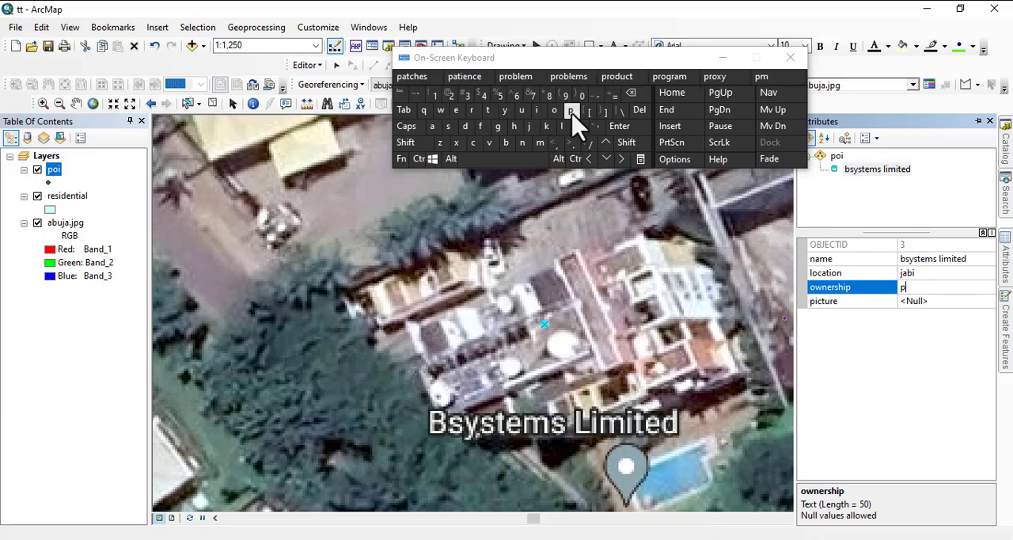
{"action": "left_click", "coordinate": [472, 111]}
{"action": "left_click", "coordinate": [538, 110]}
{"action": "left_click", "coordinate": [489, 142]}
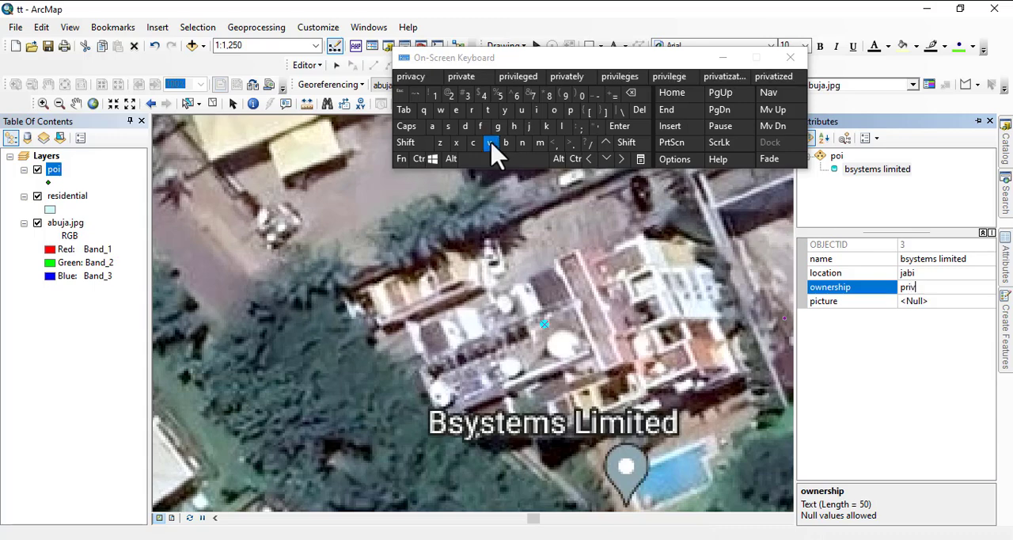
{"action": "left_click", "coordinate": [432, 126]}
{"action": "left_click", "coordinate": [460, 75]}
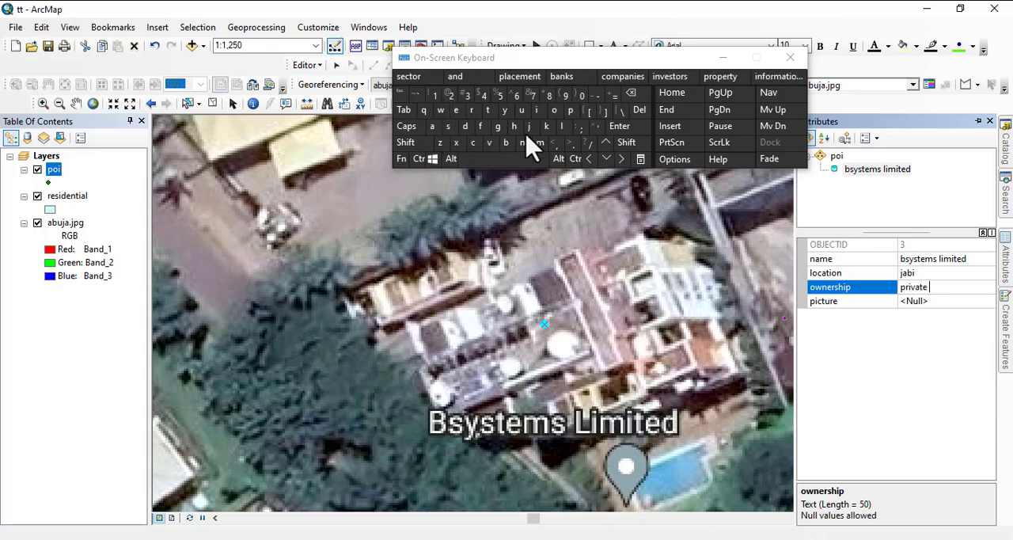
Load Leonardo-Helipad.jpg from the pictures folder as the bsystems limited point's picture.
{"action": "left_click", "coordinate": [924, 301]}
{"action": "left_click", "coordinate": [981, 305]}
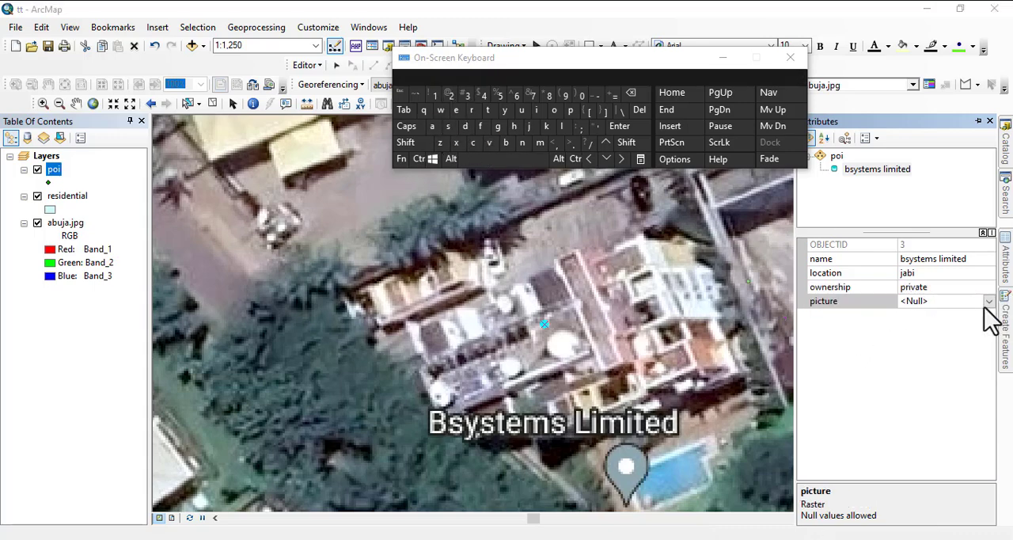
{"action": "left_click", "coordinate": [640, 225]}
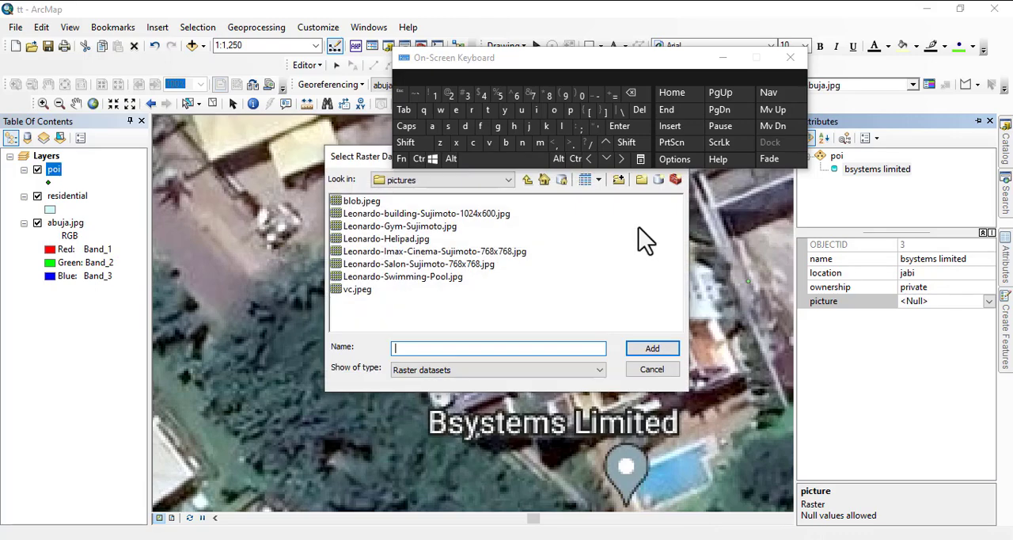
{"action": "left_click", "coordinate": [378, 239]}
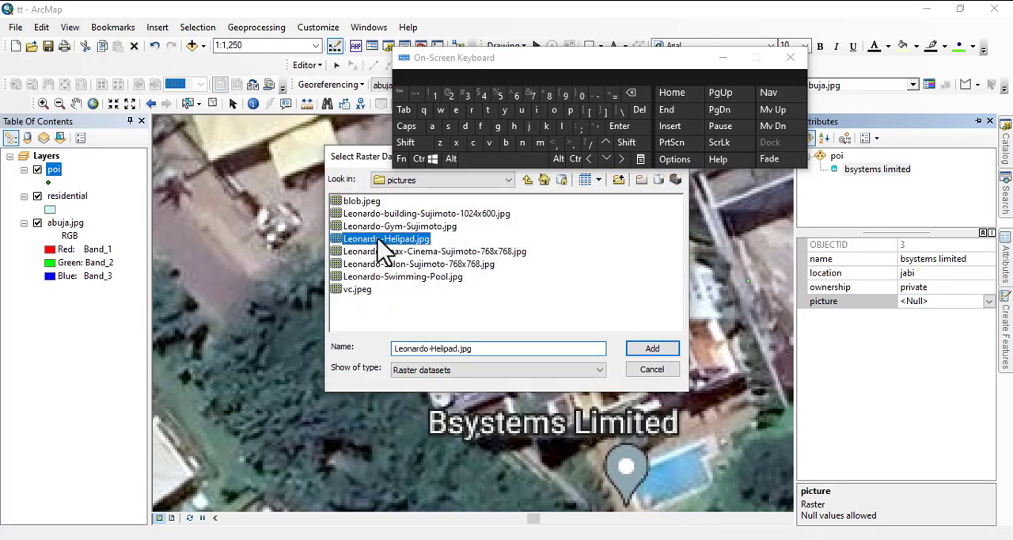
{"action": "left_click", "coordinate": [650, 348]}
{"action": "left_click", "coordinate": [551, 335]}
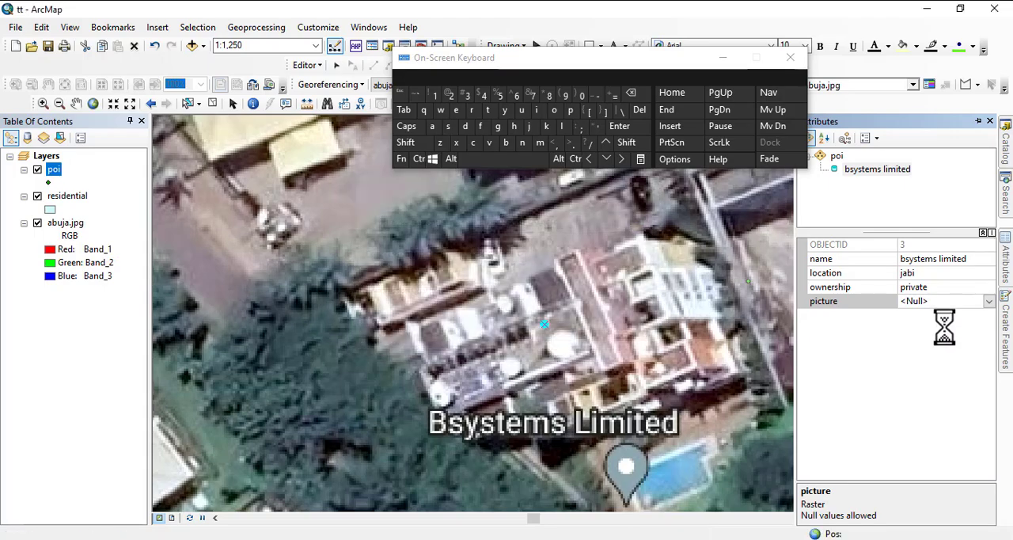
Place a new poi point on the red-roofed building beside the Arewa Specialist Hospital and Diagnostic Center marker.
{"action": "scroll", "coordinate": [524, 356], "scroll_direction": "up", "scroll_amount": 4}
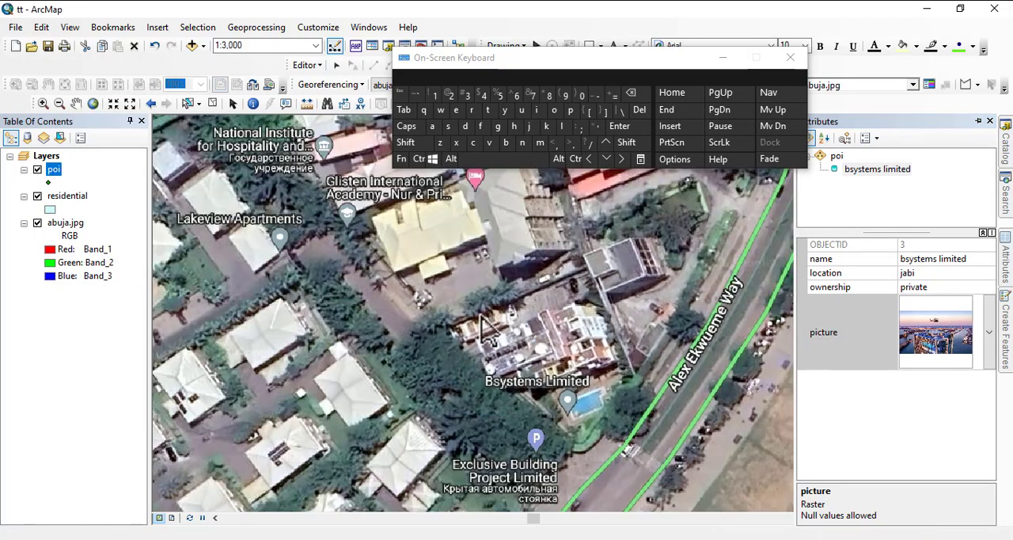
{"action": "left_click_drag", "start_coordinate": [417, 332], "coordinate": [771, 445]}
{"action": "left_click_drag", "start_coordinate": [617, 211], "coordinate": [454, 373]}
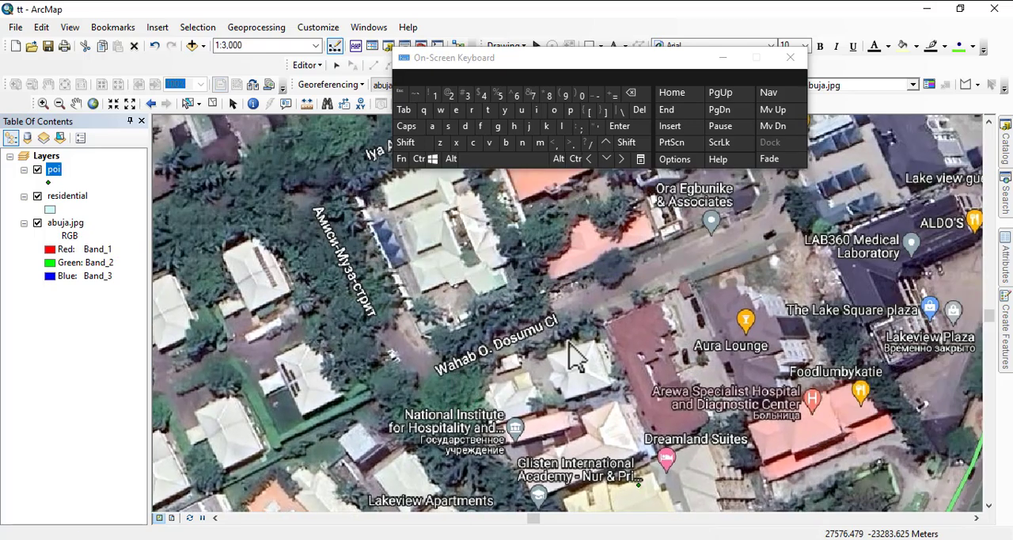
{"action": "left_click_drag", "start_coordinate": [644, 313], "coordinate": [476, 334]}
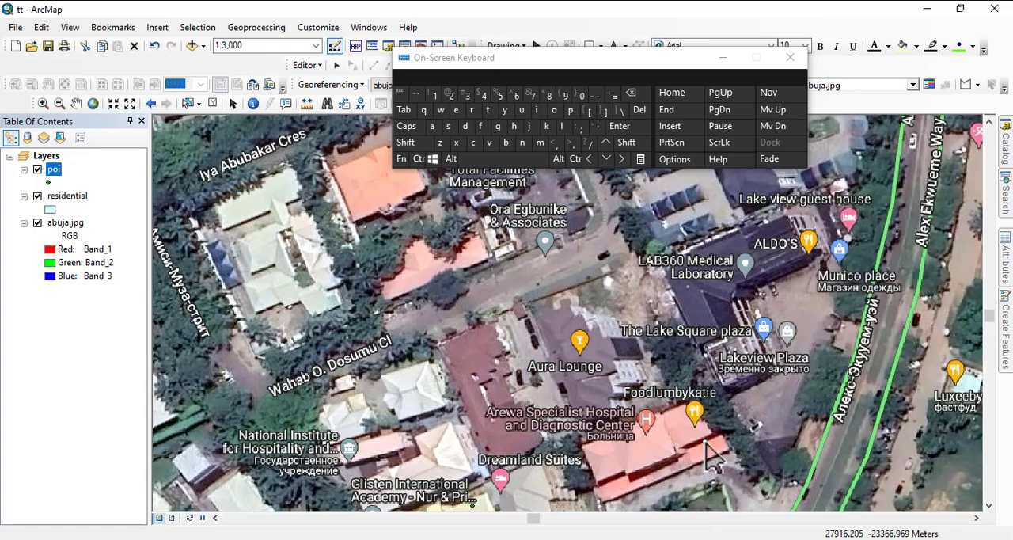
{"action": "left_click_drag", "start_coordinate": [708, 455], "coordinate": [601, 308]}
{"action": "left_click", "coordinate": [544, 283]}
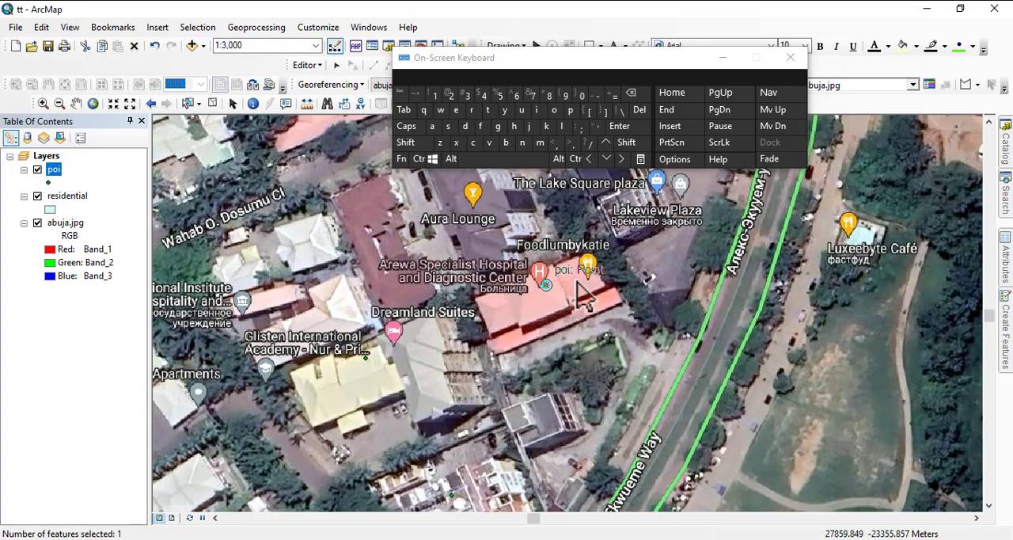
Enter arewa specialist hospital as the name of the new poi point.
{"action": "mouse_move", "coordinate": [1006, 278]}
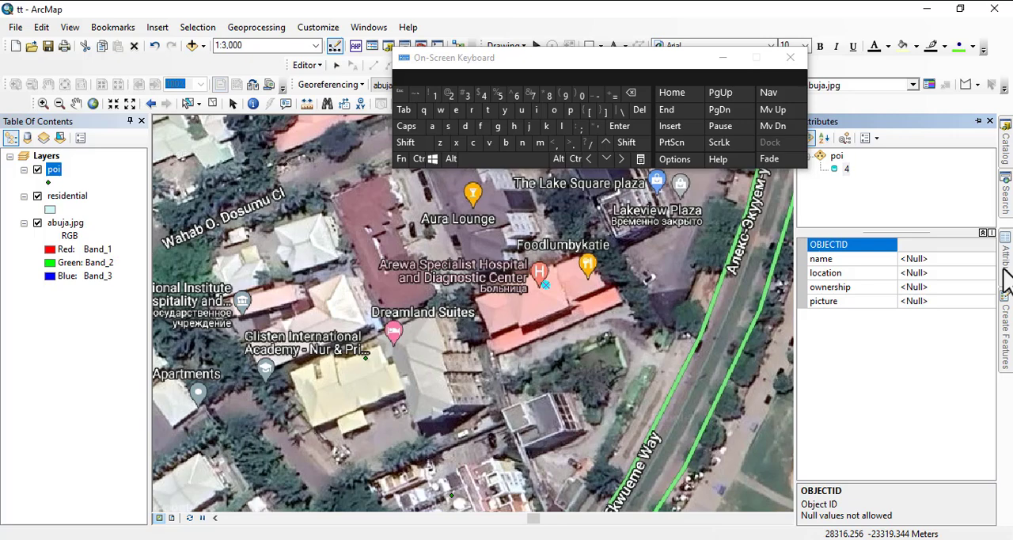
{"action": "left_click", "coordinate": [906, 258]}
{"action": "left_click", "coordinate": [432, 126]}
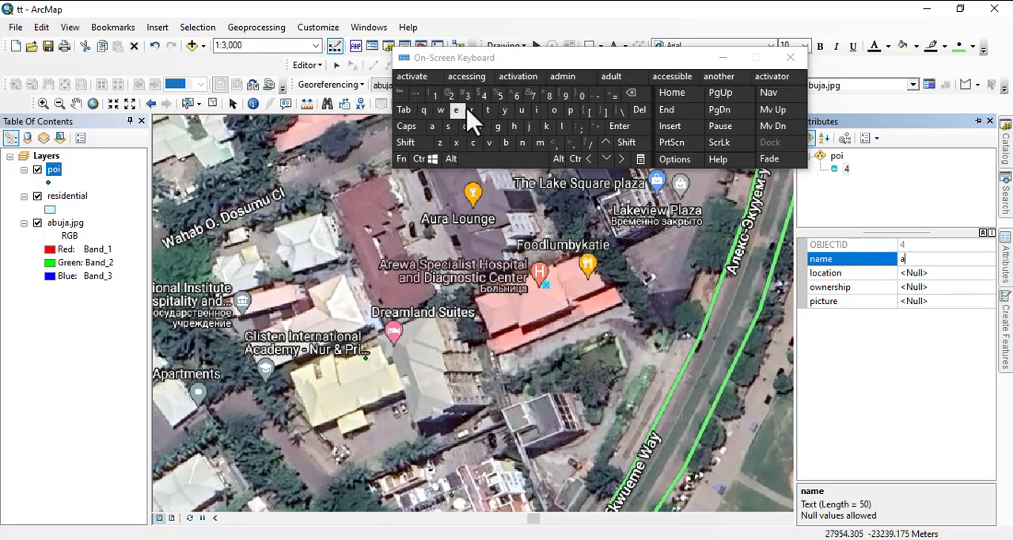
{"action": "left_click", "coordinate": [472, 110]}
{"action": "left_click", "coordinate": [456, 110]}
{"action": "left_click", "coordinate": [440, 110]}
{"action": "left_click", "coordinate": [432, 126]}
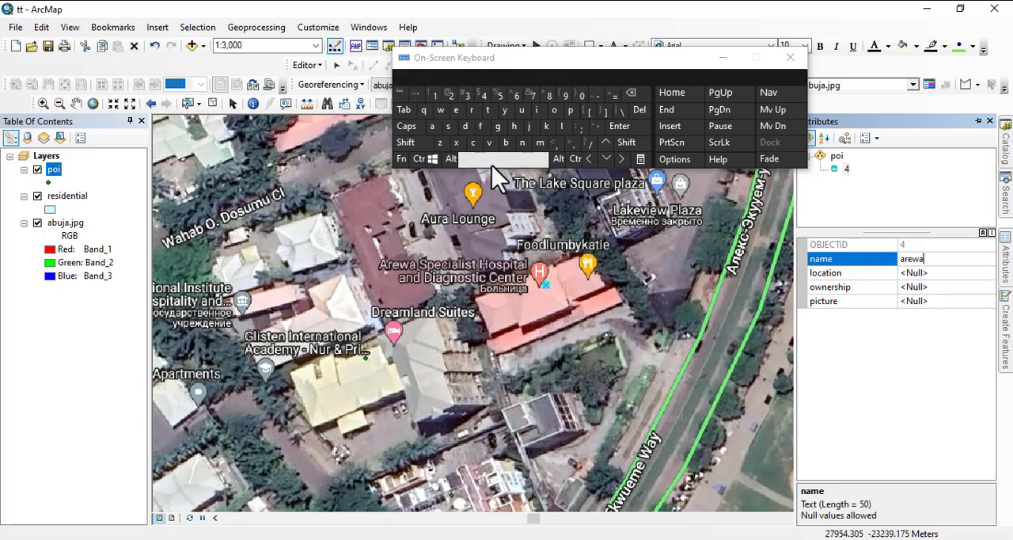
{"action": "left_click", "coordinate": [492, 162]}
{"action": "left_click", "coordinate": [447, 125]}
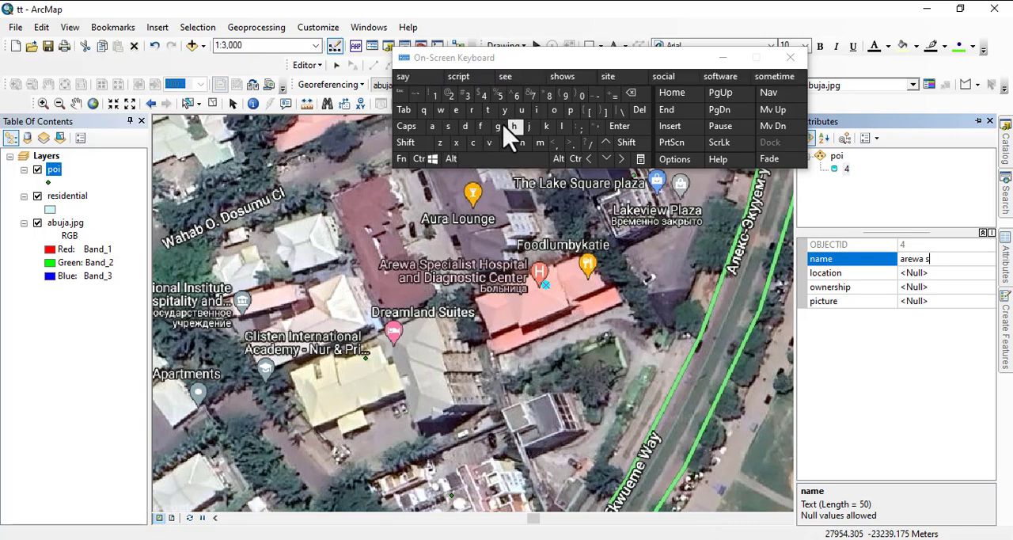
{"action": "left_click", "coordinate": [570, 110]}
{"action": "left_click", "coordinate": [455, 110]}
{"action": "left_click", "coordinate": [472, 142]}
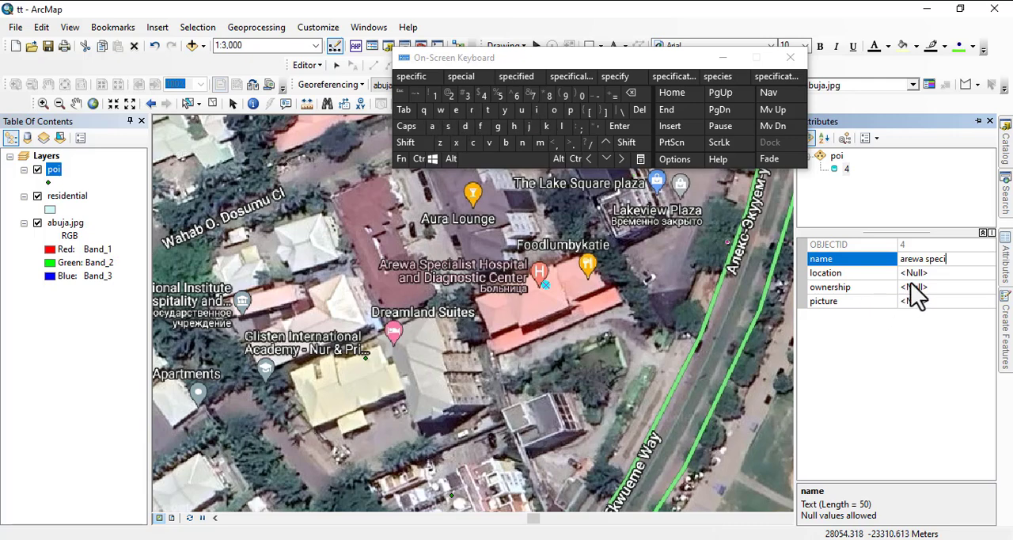
{"action": "left_click", "coordinate": [434, 127]}
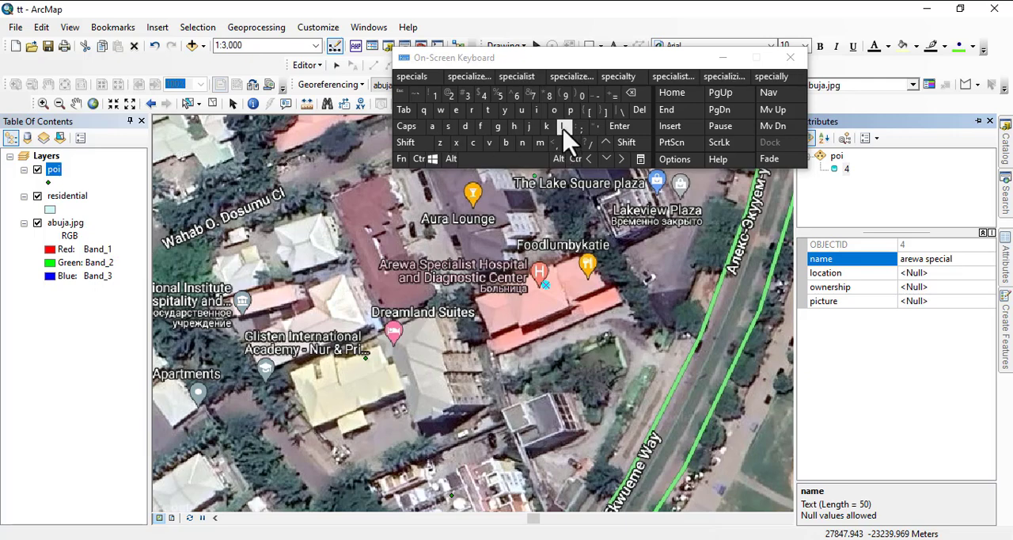
{"action": "left_click", "coordinate": [516, 76]}
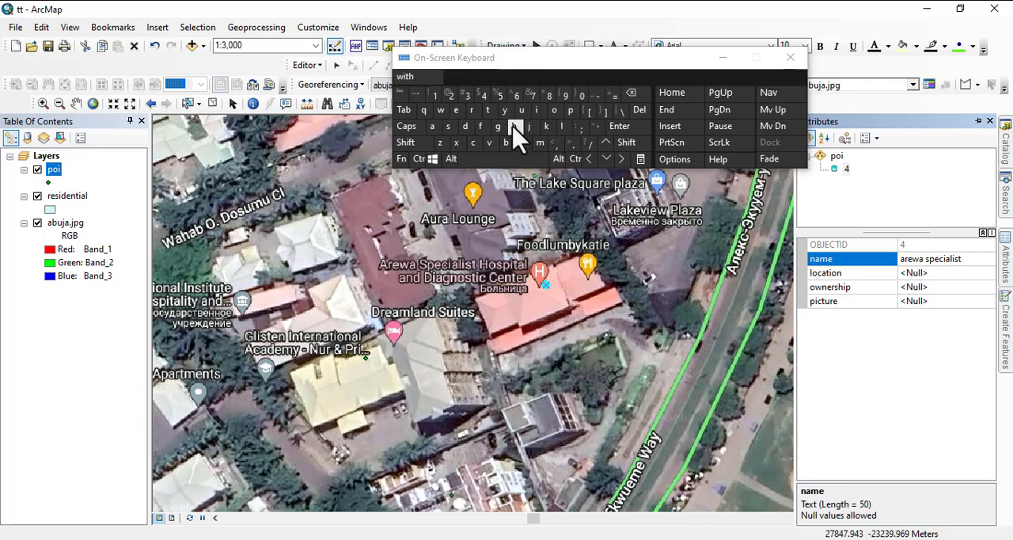
{"action": "left_click", "coordinate": [514, 126]}
{"action": "left_click", "coordinate": [554, 110]}
{"action": "left_click", "coordinate": [432, 126]}
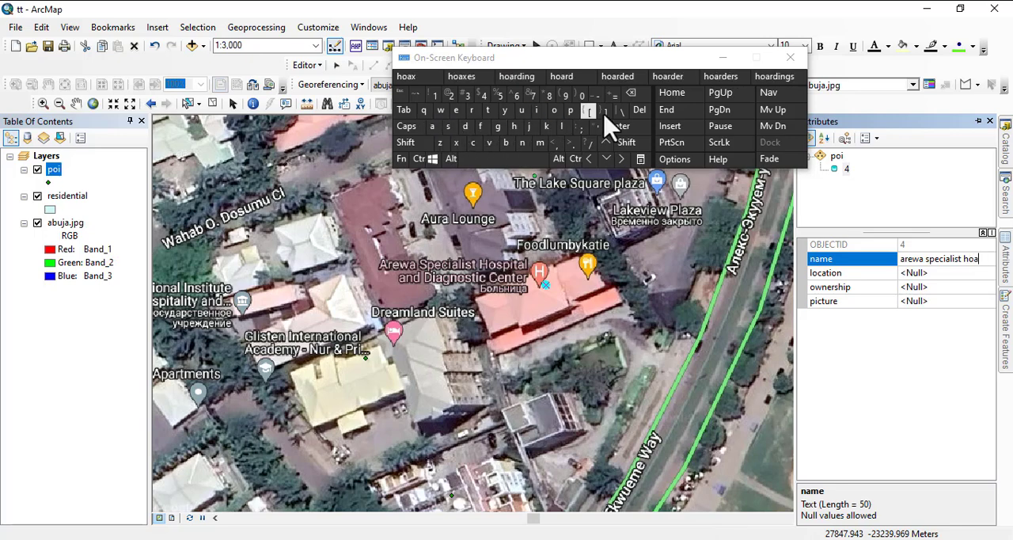
{"action": "left_click", "coordinate": [571, 111]}
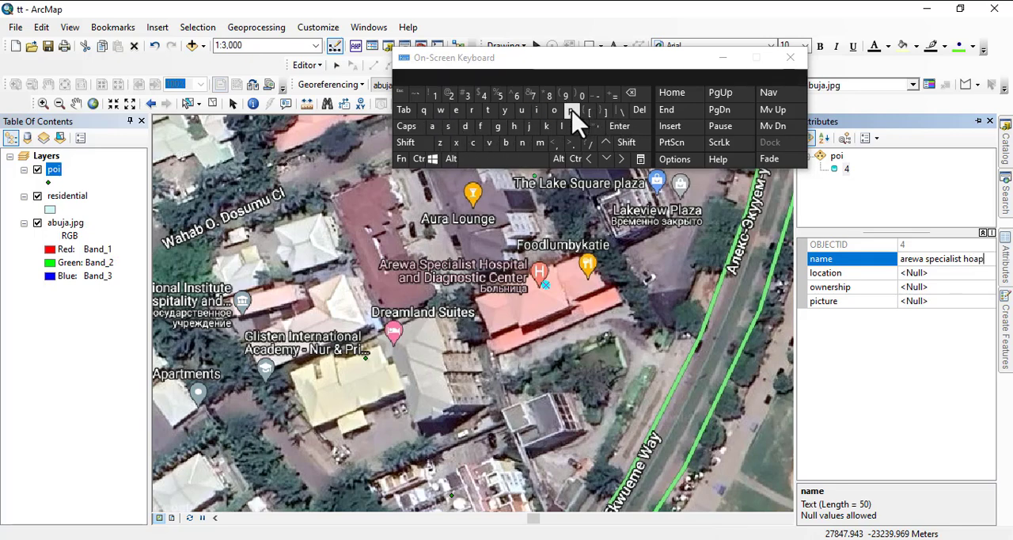
{"action": "left_click", "coordinate": [630, 93]}
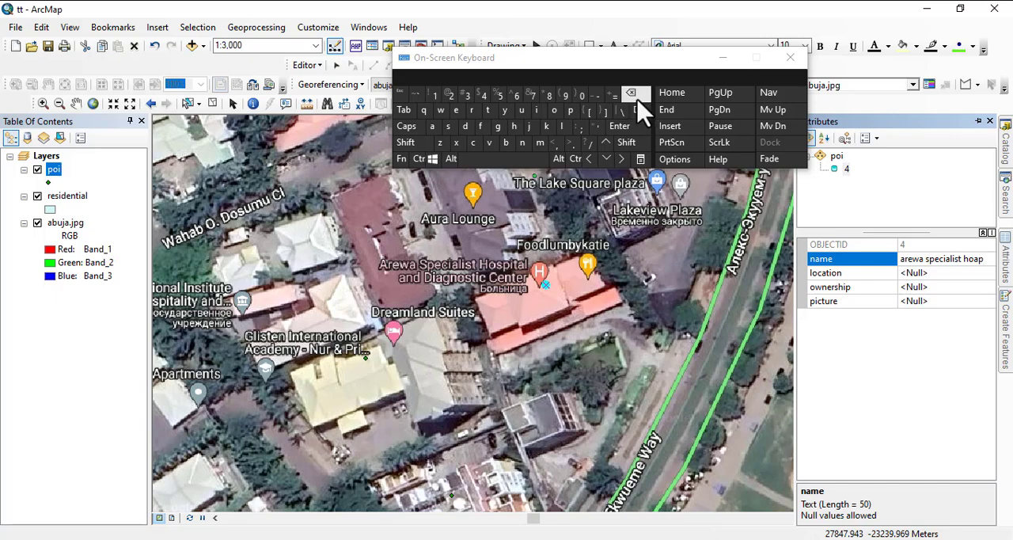
{"action": "left_click", "coordinate": [630, 93]}
{"action": "left_click", "coordinate": [451, 129]}
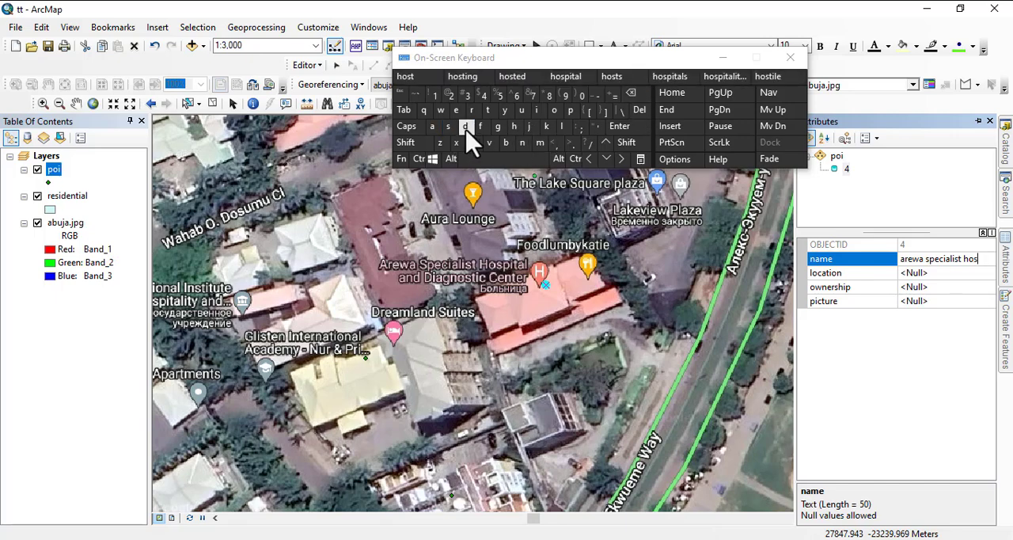
{"action": "left_click", "coordinate": [571, 111]}
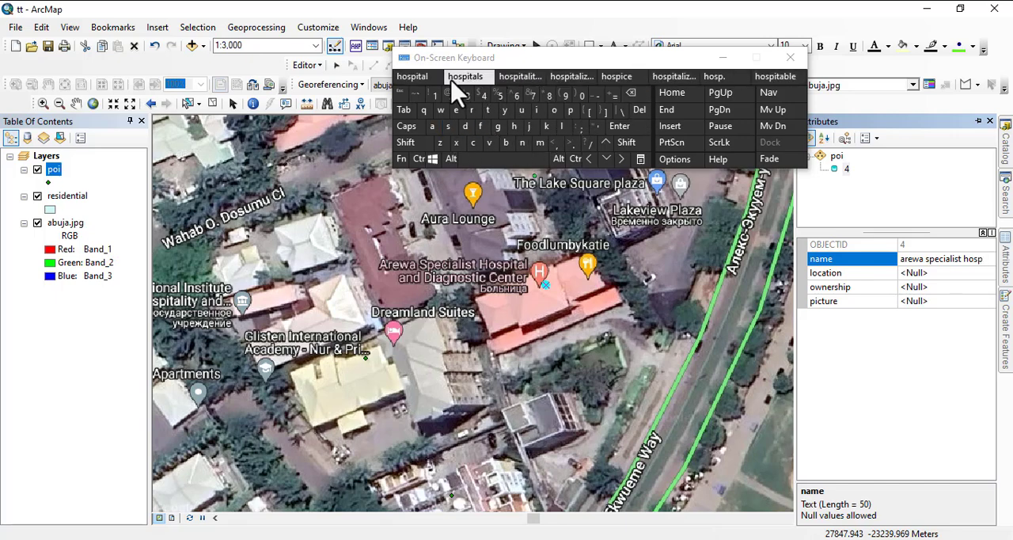
{"action": "left_click", "coordinate": [412, 76]}
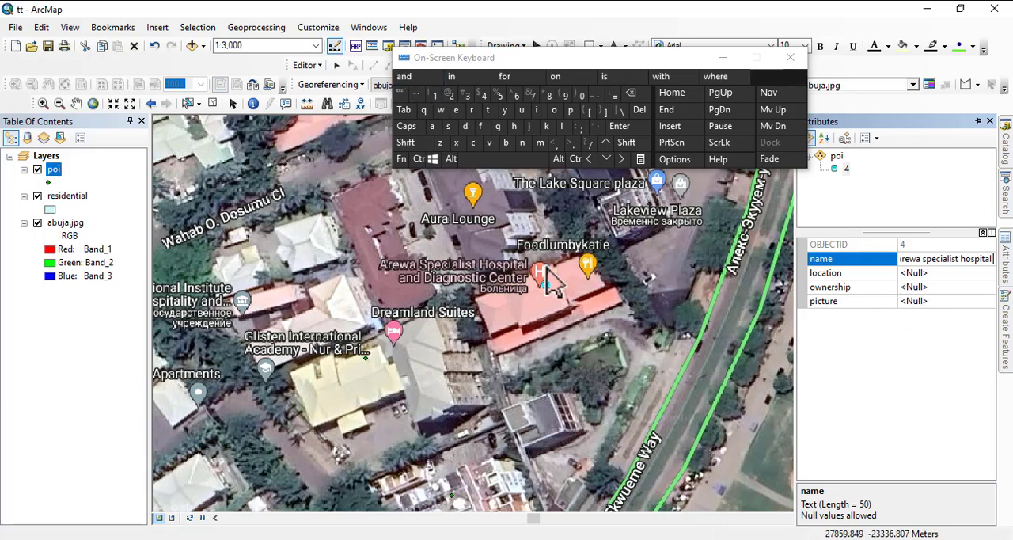
Set the arewa specialist hospital point's location to jabi.
{"action": "left_click", "coordinate": [918, 274]}
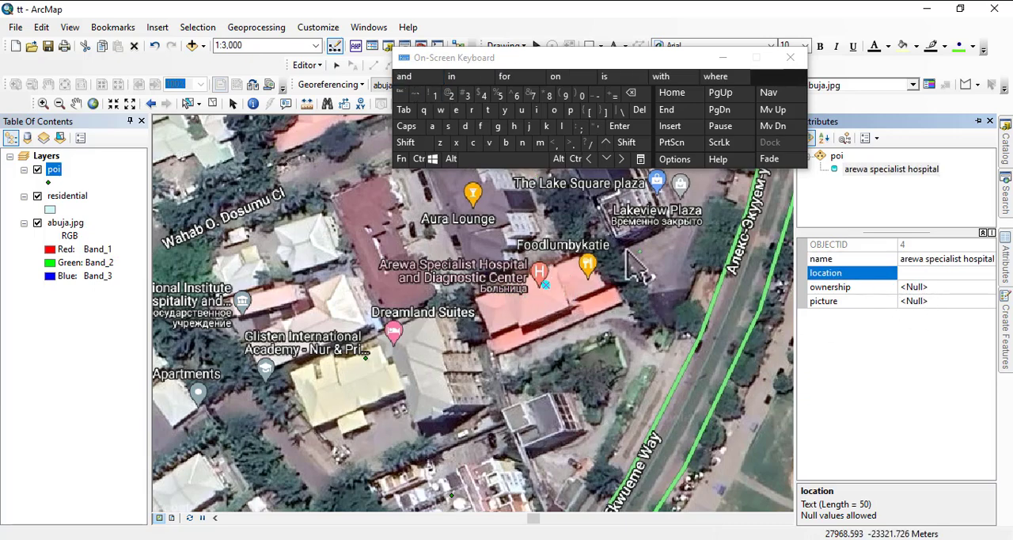
{"action": "left_click", "coordinate": [530, 128]}
{"action": "left_click", "coordinate": [431, 127]}
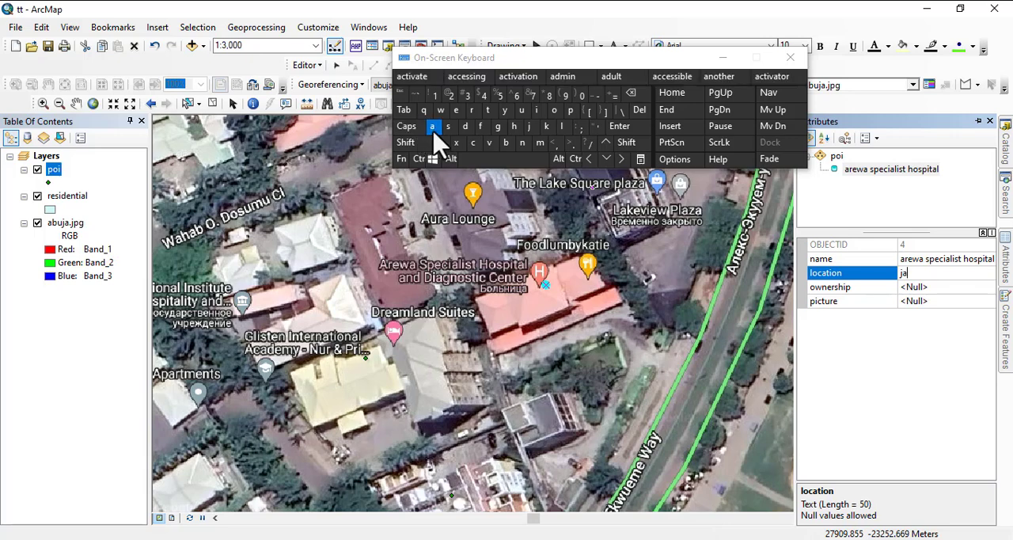
{"action": "left_click", "coordinate": [506, 142]}
{"action": "left_click", "coordinate": [536, 111]}
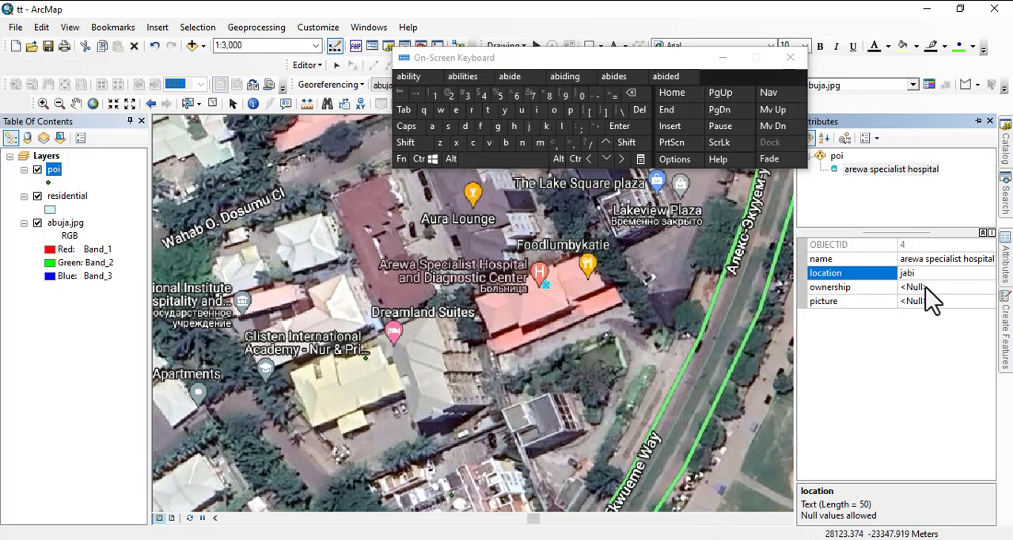
Set the arewa specialist hospital point's ownership to private.
{"action": "left_click", "coordinate": [922, 286]}
{"action": "left_click", "coordinate": [569, 110]}
{"action": "left_click", "coordinate": [471, 110]}
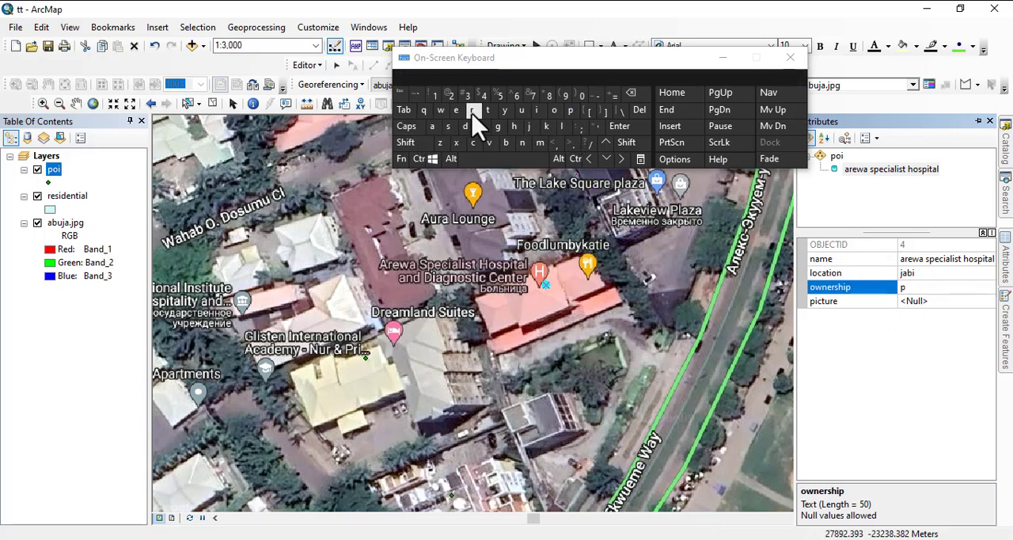
{"action": "left_click", "coordinate": [536, 112]}
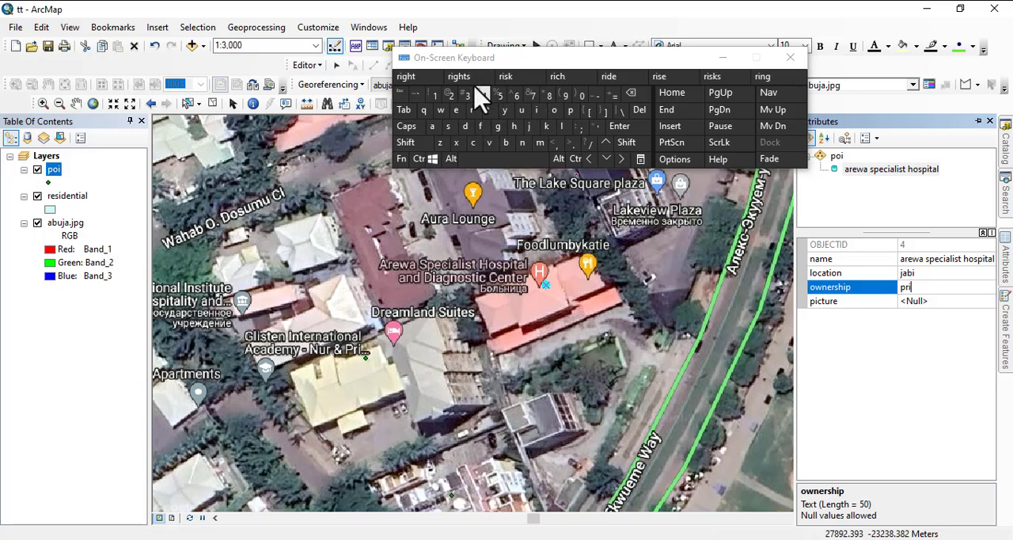
{"action": "left_click", "coordinate": [490, 144]}
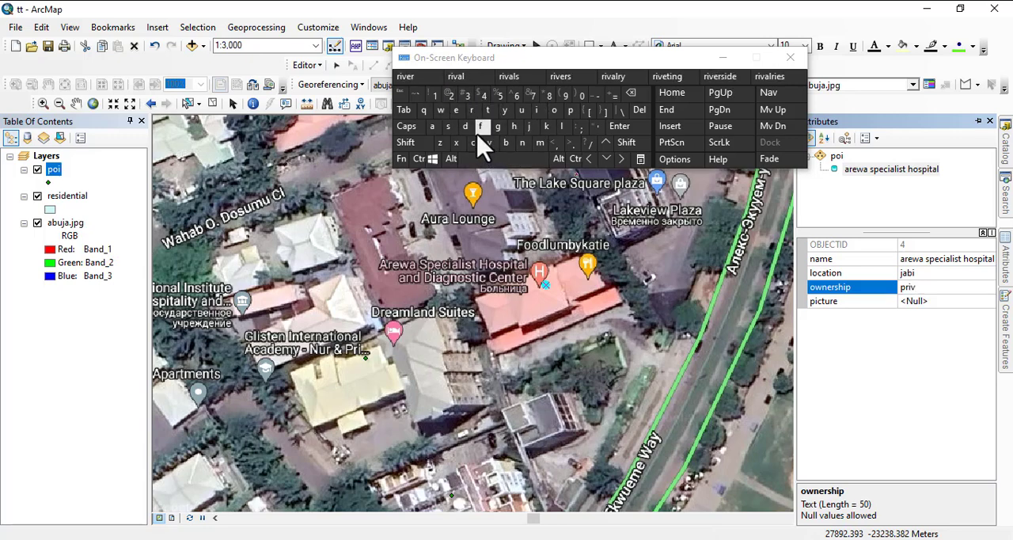
{"action": "left_click", "coordinate": [432, 127]}
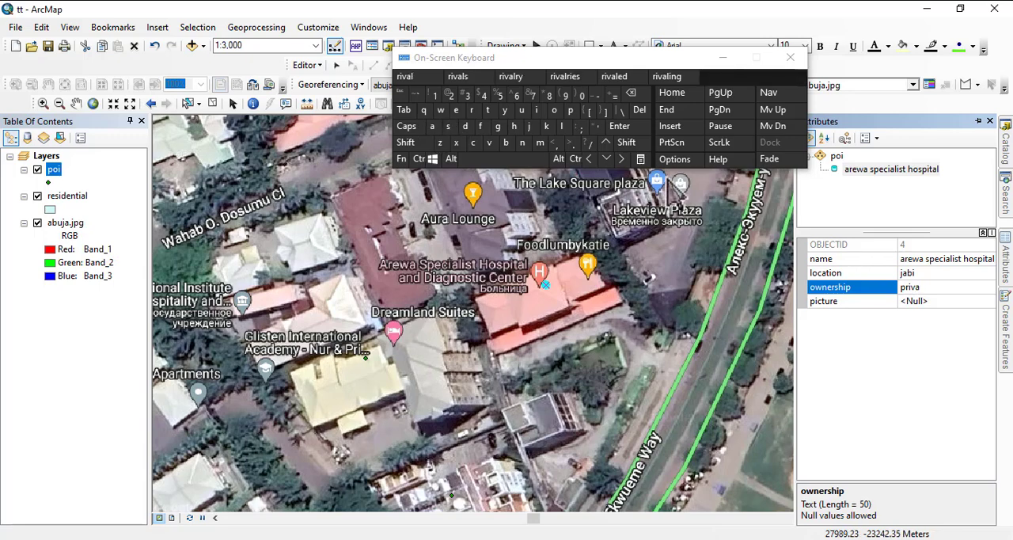
{"action": "left_click", "coordinate": [488, 110]}
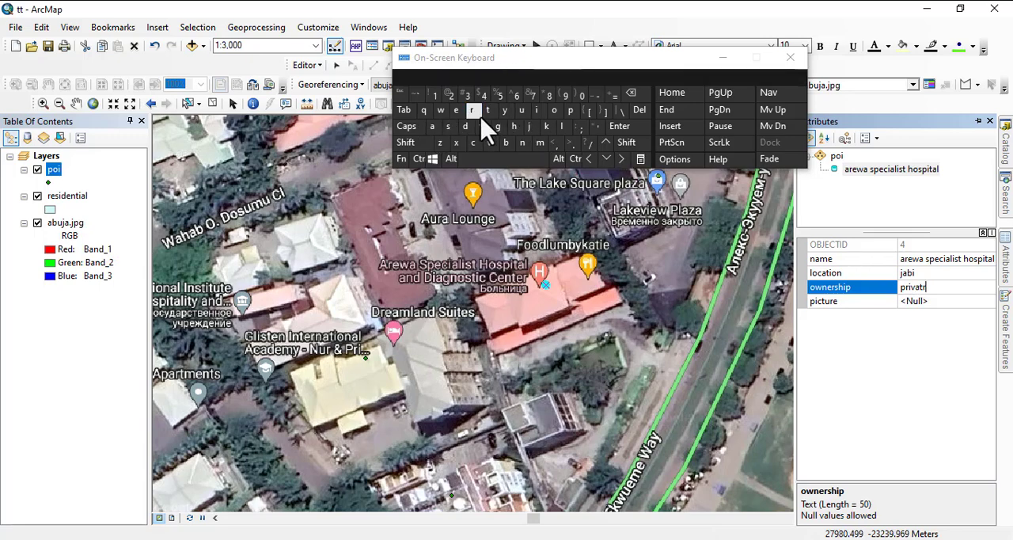
{"action": "left_click", "coordinate": [631, 93]}
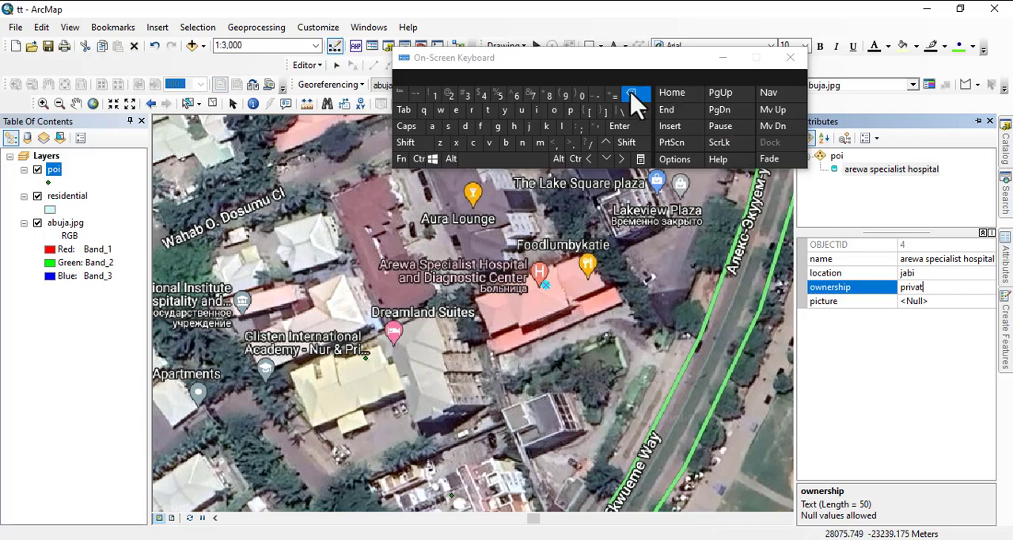
{"action": "left_click", "coordinate": [456, 110]}
Close the on-screen keyboard.
{"action": "right_click", "coordinate": [929, 302]}
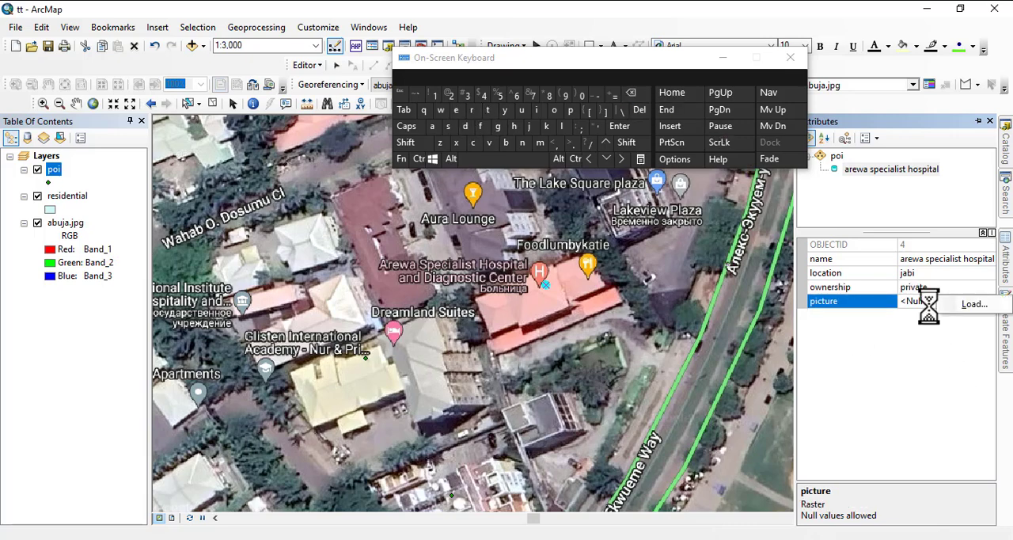
{"action": "scroll", "coordinate": [432, 278], "scroll_direction": "down", "scroll_amount": 1}
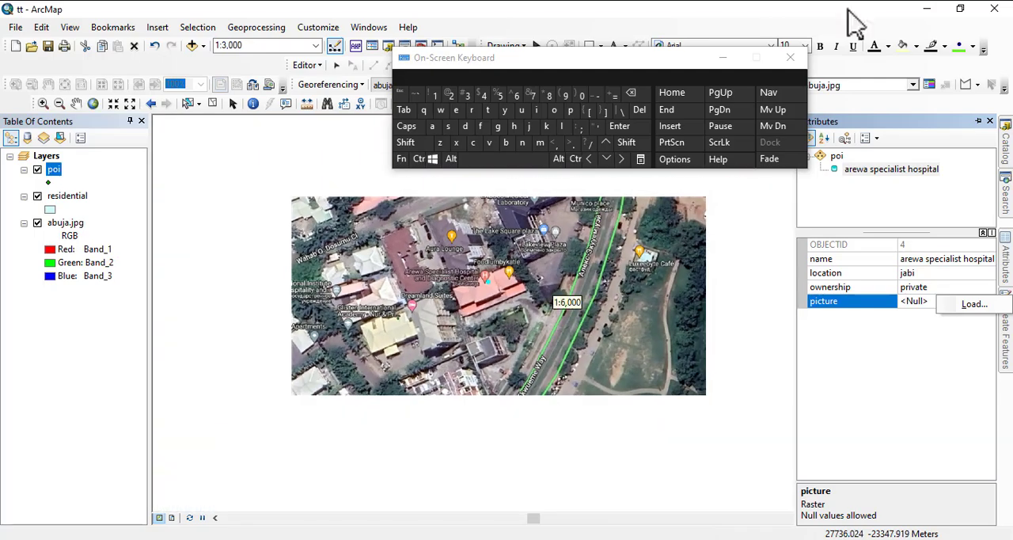
{"action": "left_click", "coordinate": [790, 57]}
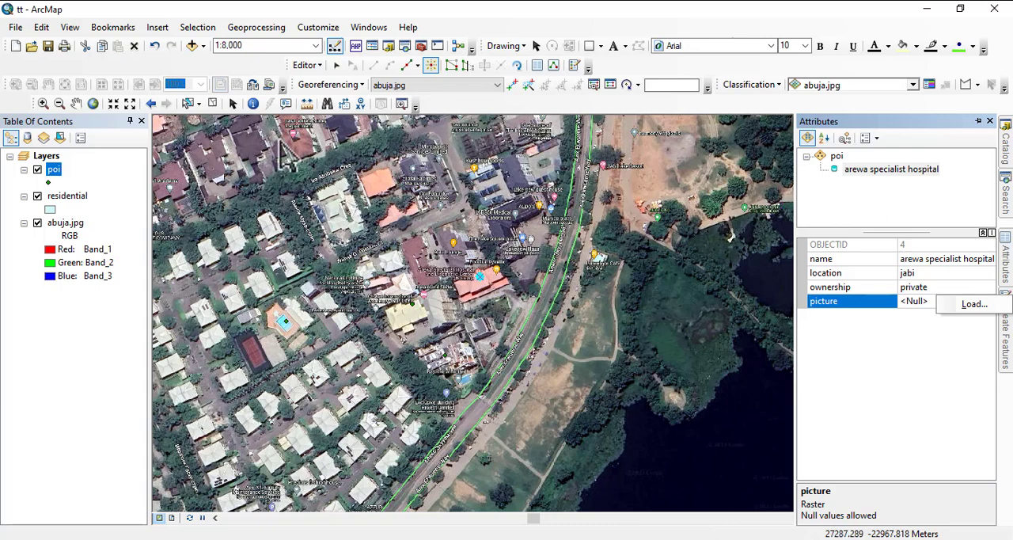
Save the poi edits and stop the edit session.
{"action": "left_click", "coordinate": [307, 65]}
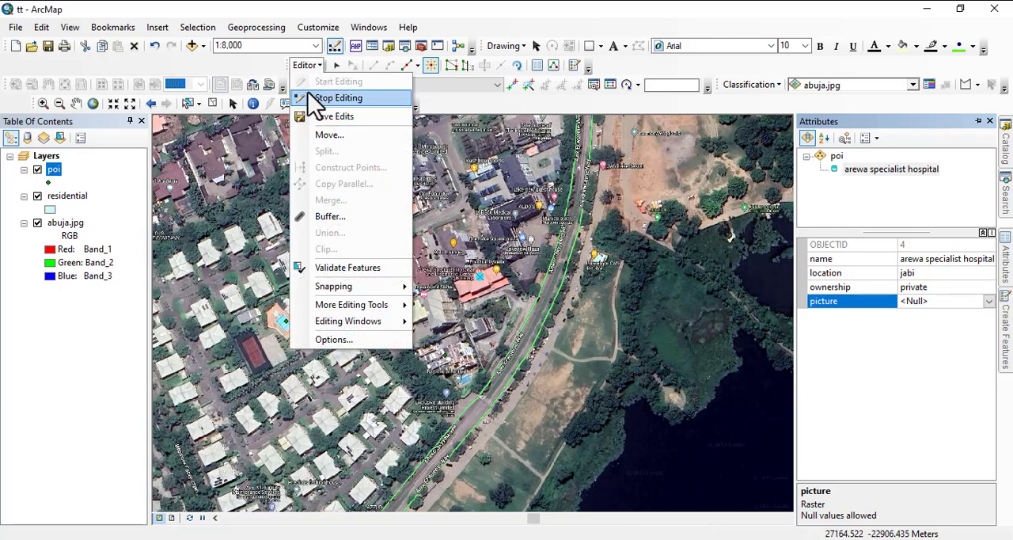
{"action": "left_click", "coordinate": [328, 117]}
{"action": "left_click", "coordinate": [304, 71]}
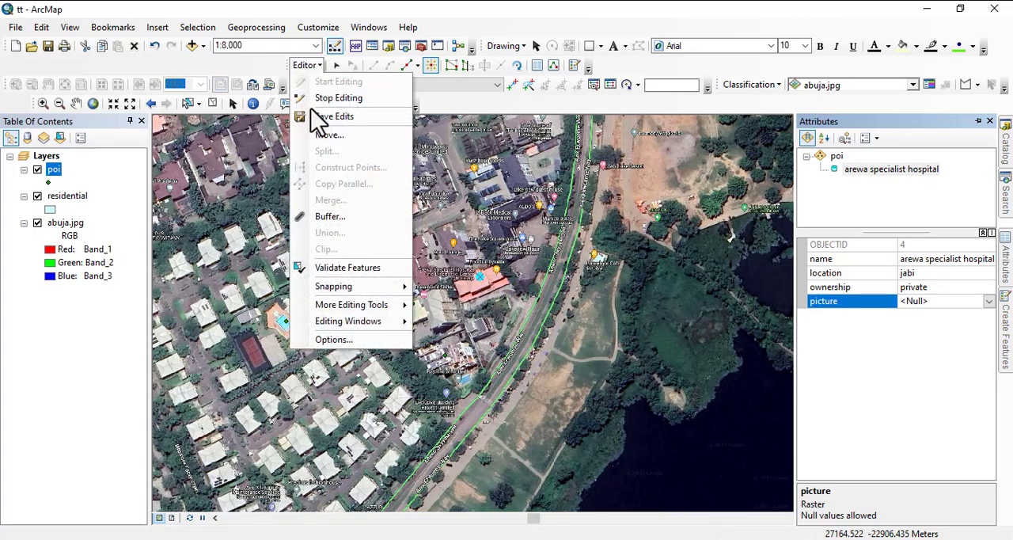
{"action": "left_click", "coordinate": [328, 118]}
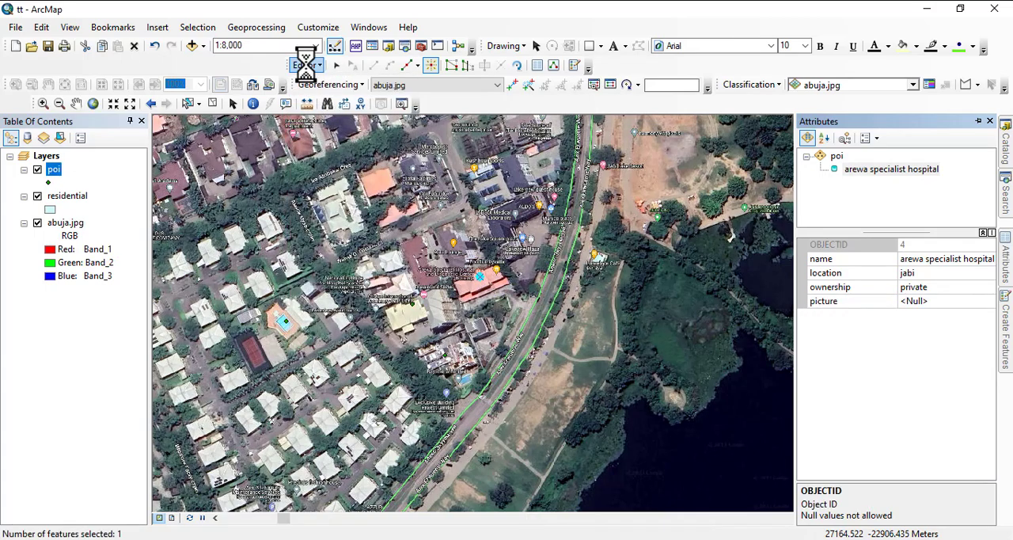
{"action": "left_click", "coordinate": [306, 65]}
{"action": "left_click", "coordinate": [332, 98]}
{"action": "left_click", "coordinate": [300, 65]}
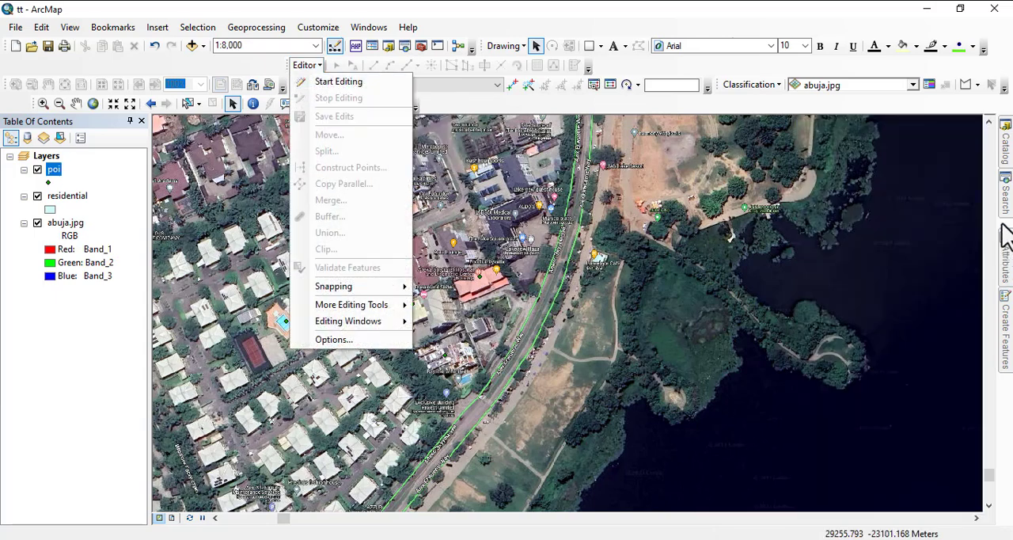
Add the Road feature class from the utilities dataset of the abuja folder's abuja.gdb to the map.
{"action": "left_click", "coordinate": [1003, 162]}
{"action": "left_click_drag", "start_coordinate": [880, 275], "coordinate": [97, 224]}
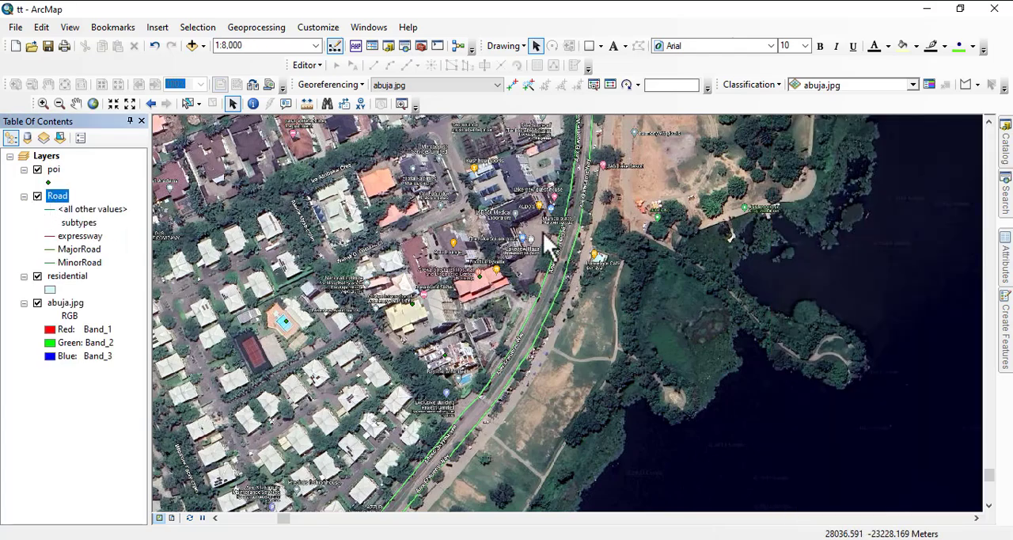
Examine the Abuja imagery northward up to Murtala Mohammed Expressway for digitized Road features.
{"action": "left_click_drag", "start_coordinate": [543, 219], "coordinate": [740, 539]}
{"action": "left_click_drag", "start_coordinate": [457, 170], "coordinate": [451, 305]}
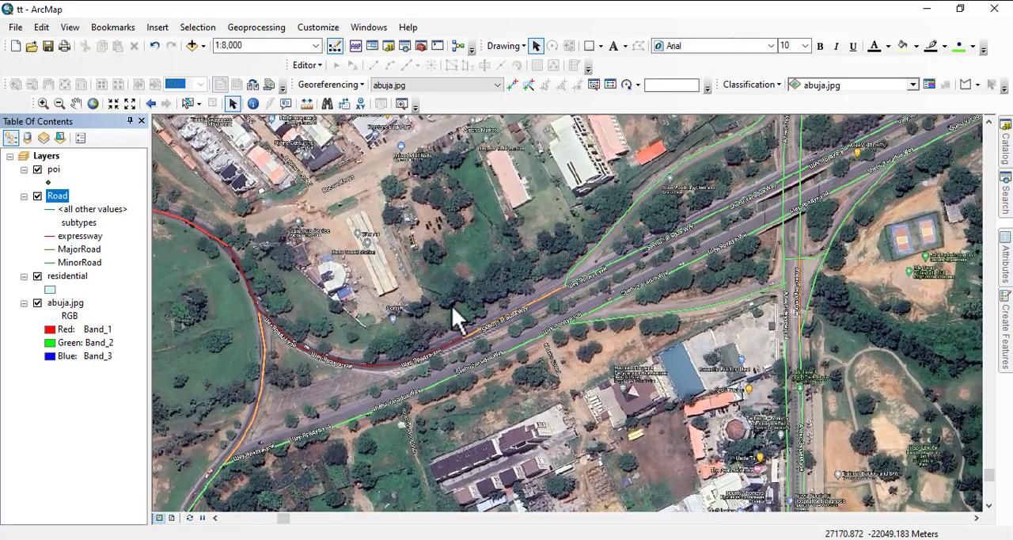
{"action": "scroll", "coordinate": [452, 305], "scroll_direction": "down", "scroll_amount": 3}
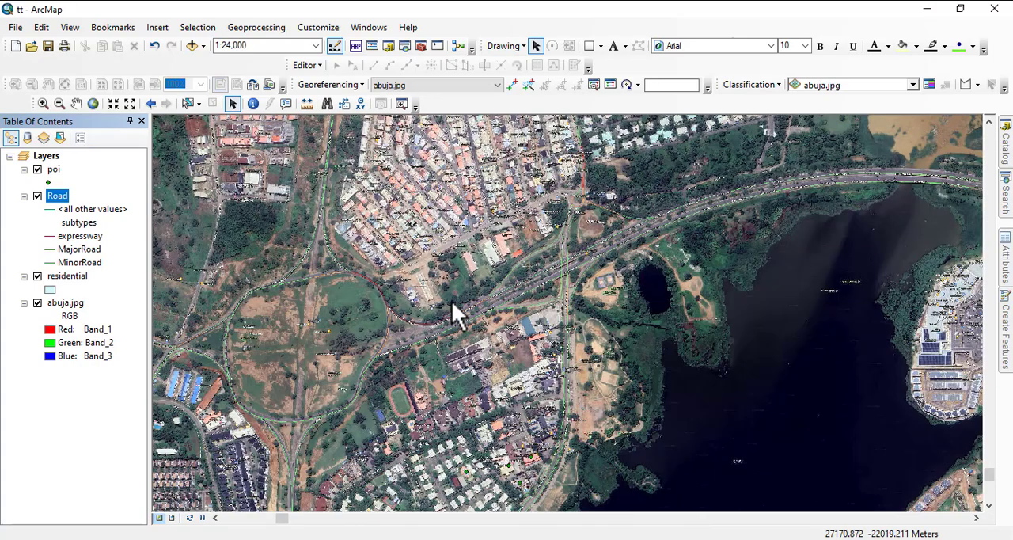
{"action": "scroll", "coordinate": [592, 226], "scroll_direction": "down", "scroll_amount": 1}
{"action": "left_click_drag", "start_coordinate": [536, 203], "coordinate": [525, 322]}
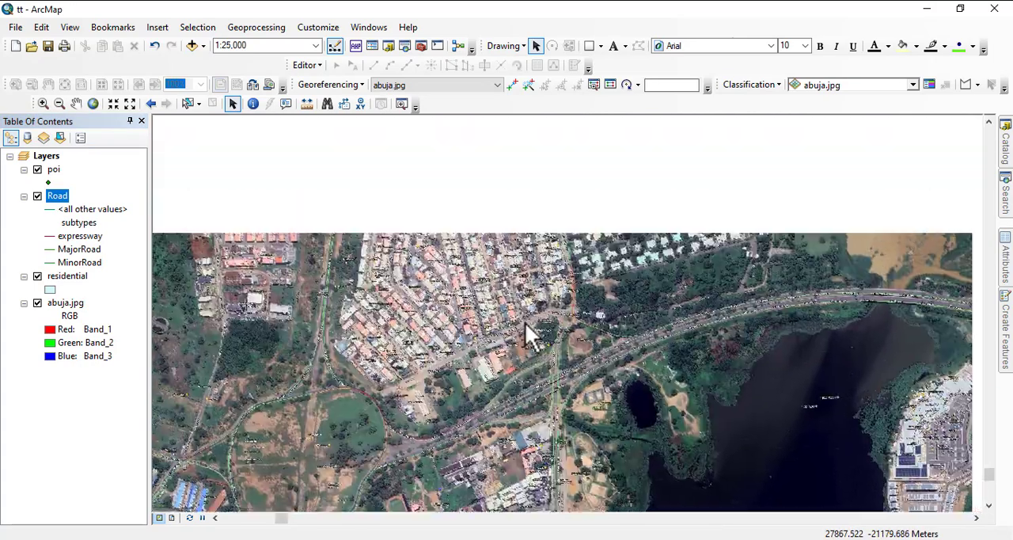
{"action": "left_click_drag", "start_coordinate": [524, 199], "coordinate": [524, 328]}
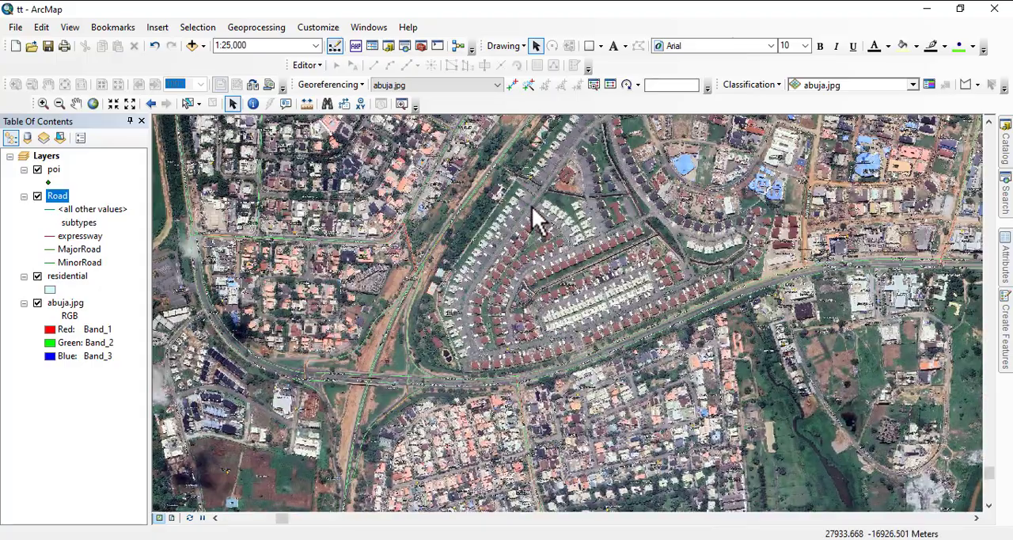
{"action": "left_click_drag", "start_coordinate": [531, 208], "coordinate": [525, 333]}
{"action": "scroll", "coordinate": [534, 275], "scroll_direction": "down", "scroll_amount": 2}
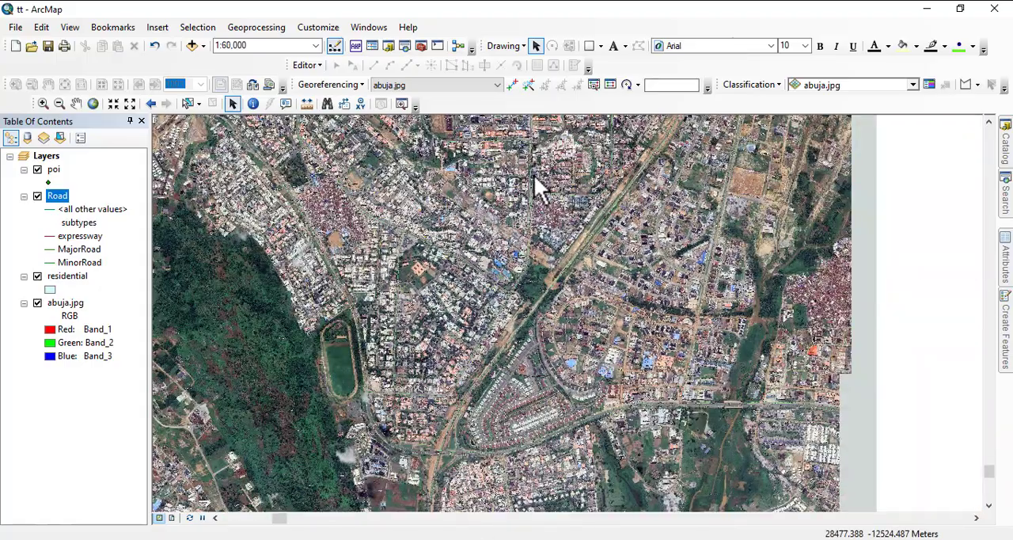
{"action": "left_click_drag", "start_coordinate": [535, 180], "coordinate": [513, 340]}
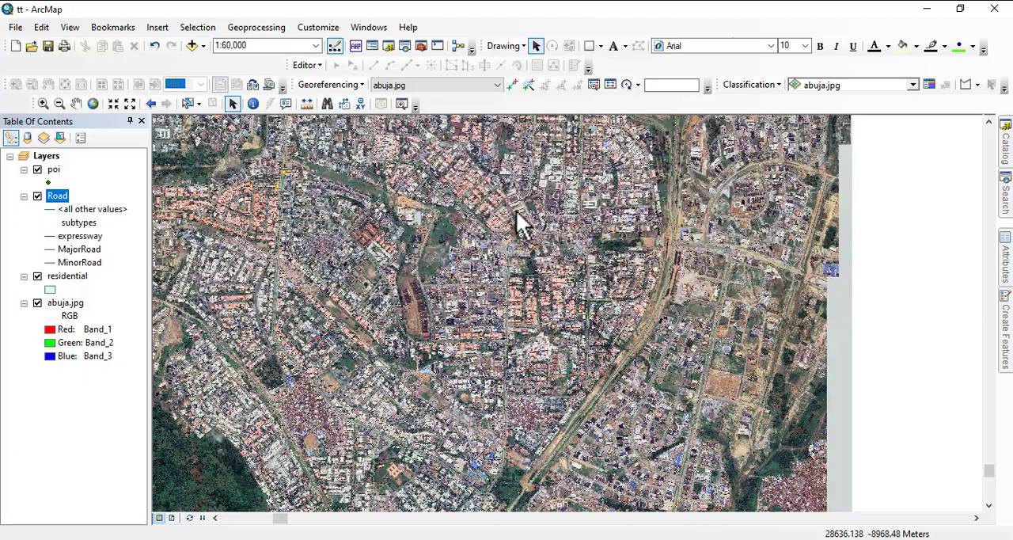
{"action": "left_click_drag", "start_coordinate": [514, 212], "coordinate": [486, 381]}
{"action": "scroll", "coordinate": [518, 358], "scroll_direction": "down", "scroll_amount": 3}
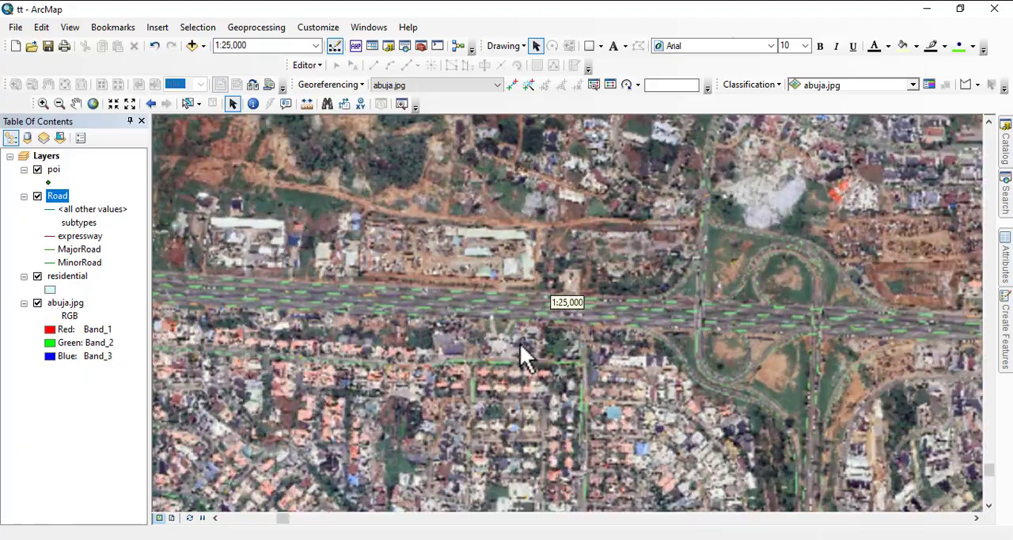
{"action": "scroll", "coordinate": [376, 296], "scroll_direction": "down", "scroll_amount": 5}
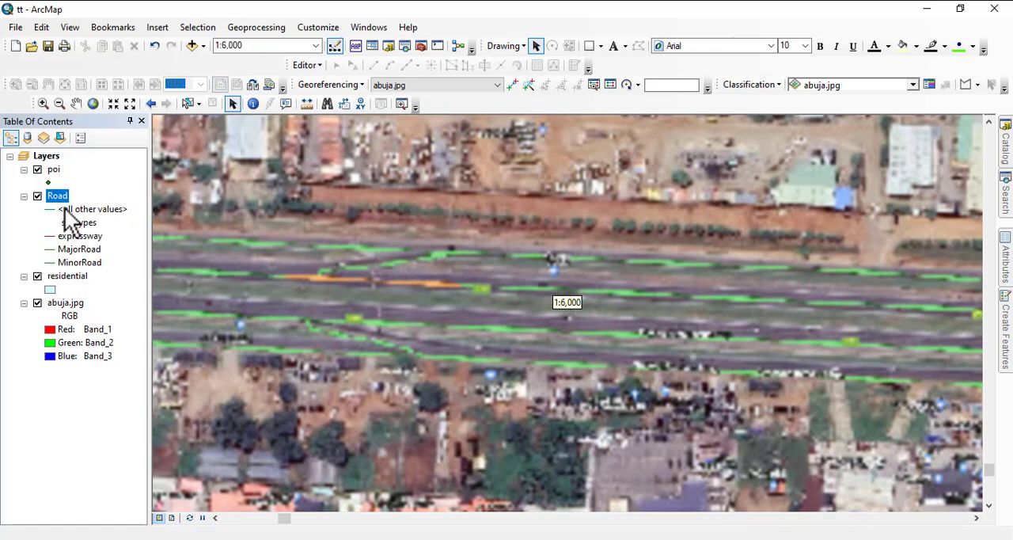
Apply the gg line symbol to the Road layer's expressway subtype, and remove that Road layer from the map.
{"action": "double_click", "coordinate": [48, 237]}
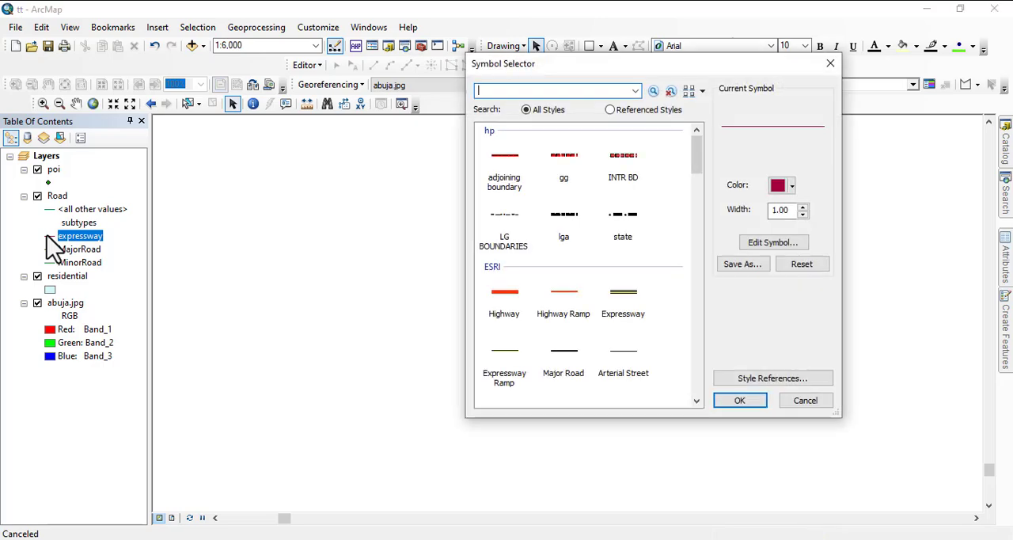
{"action": "double_click", "coordinate": [570, 159]}
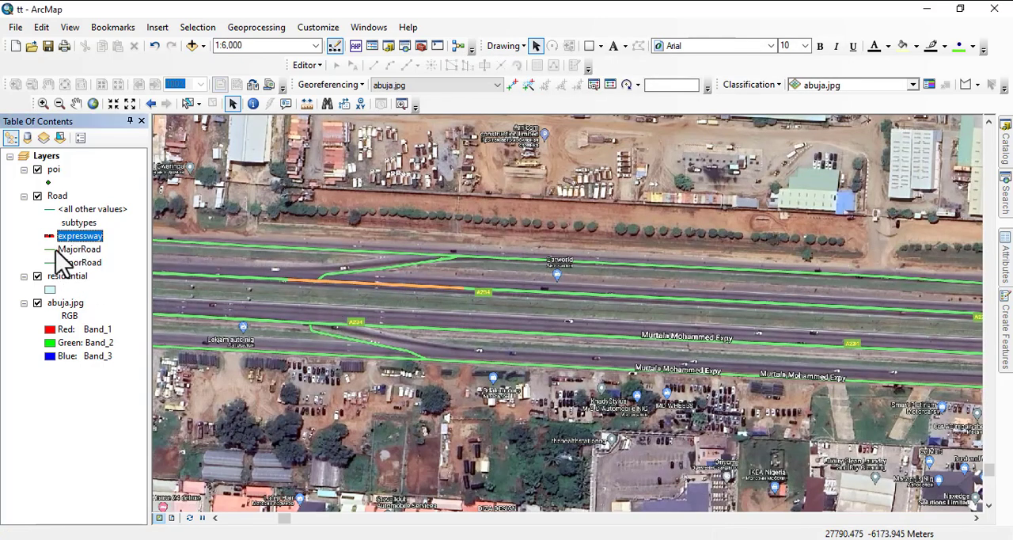
{"action": "right_click", "coordinate": [61, 197]}
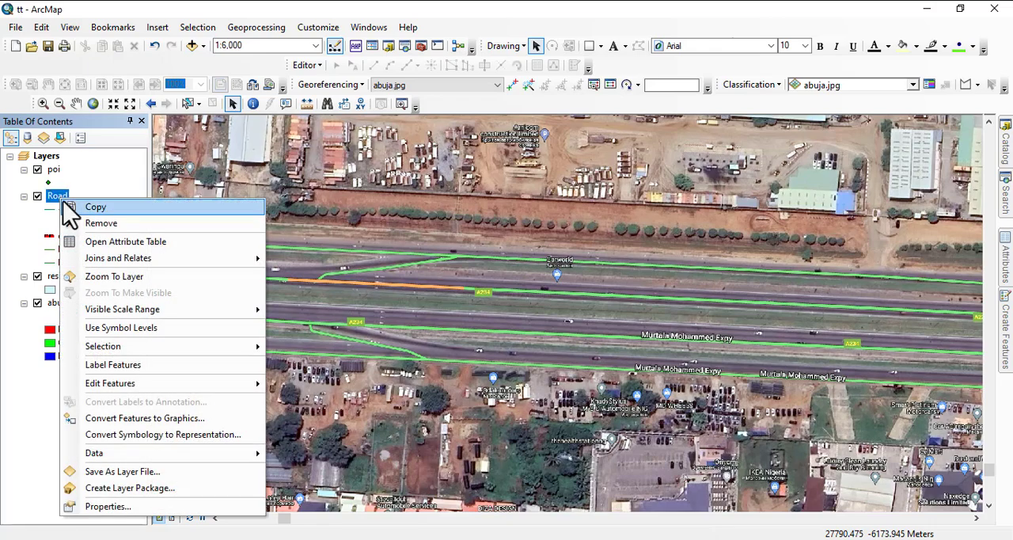
{"action": "left_click", "coordinate": [87, 221]}
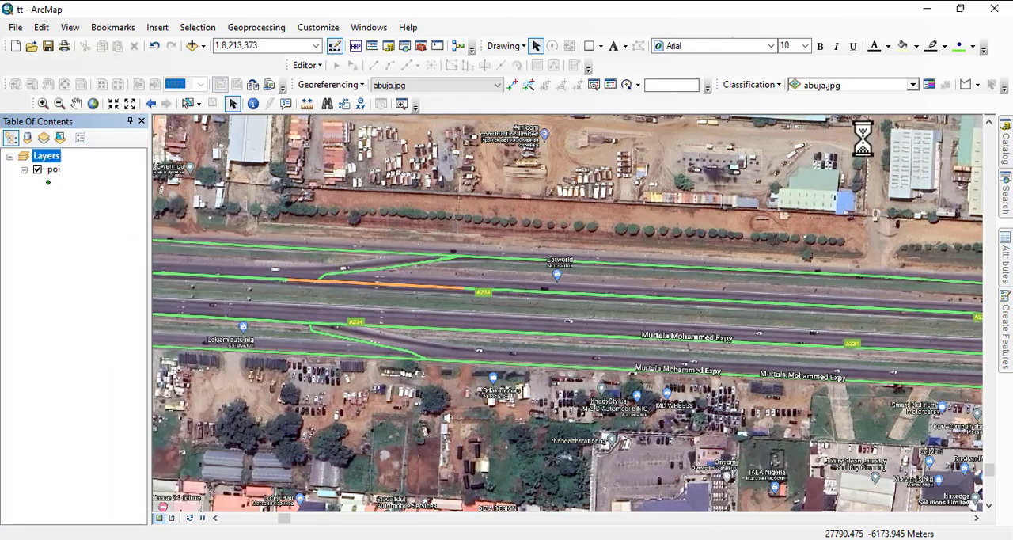
Add the Road feature class from the abuja1 folder's abuja.gdb and give its Expressway subtype the ESRI Expressway symbol.
{"action": "left_click", "coordinate": [1003, 159]}
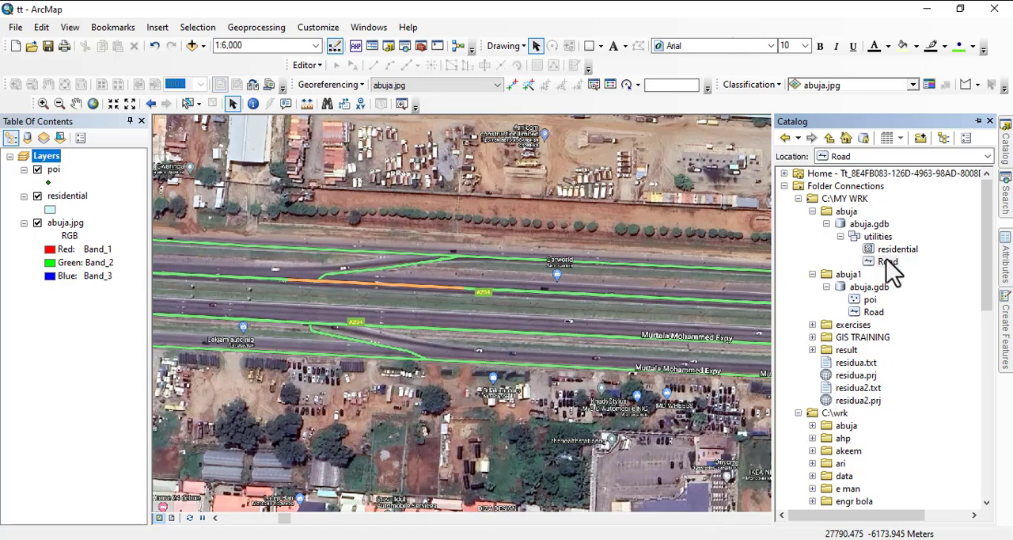
{"action": "left_click_drag", "start_coordinate": [873, 312], "coordinate": [557, 323]}
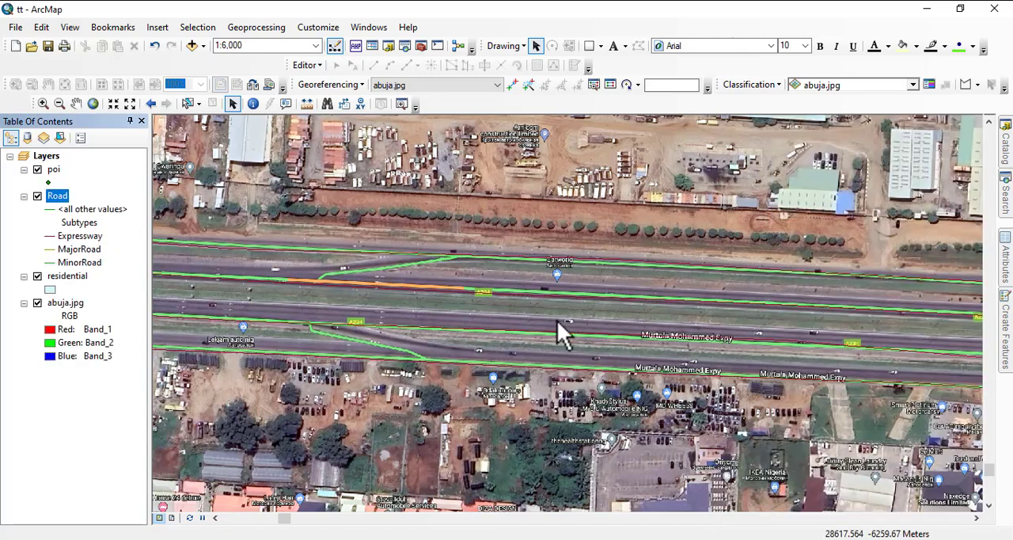
{"action": "left_click", "coordinate": [50, 236]}
{"action": "double_click", "coordinate": [612, 293]}
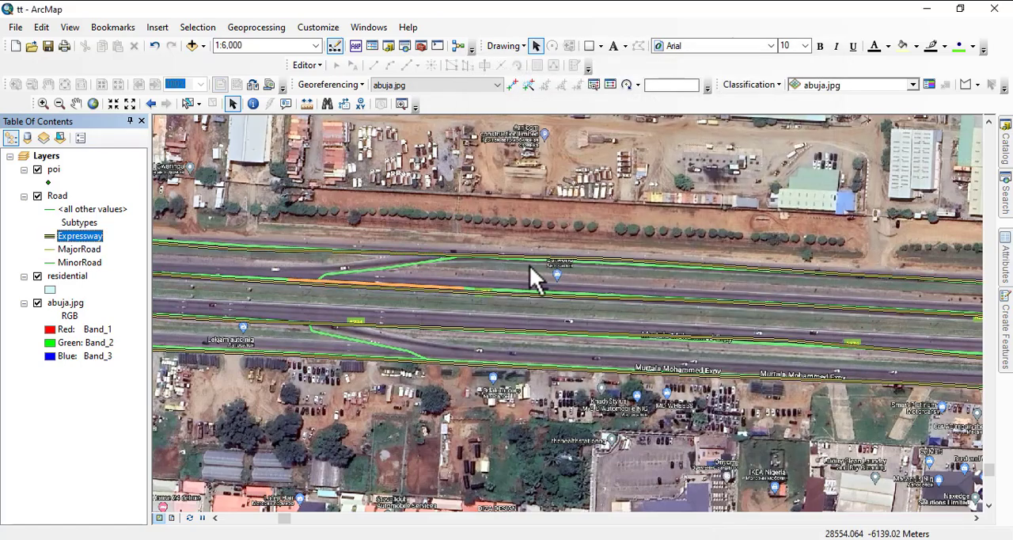
Start an edit session on the Road layer in the abuja1 geodatabase.
{"action": "scroll", "coordinate": [410, 229], "scroll_direction": "down", "scroll_amount": 3}
{"action": "scroll", "coordinate": [427, 199], "scroll_direction": "down", "scroll_amount": 2}
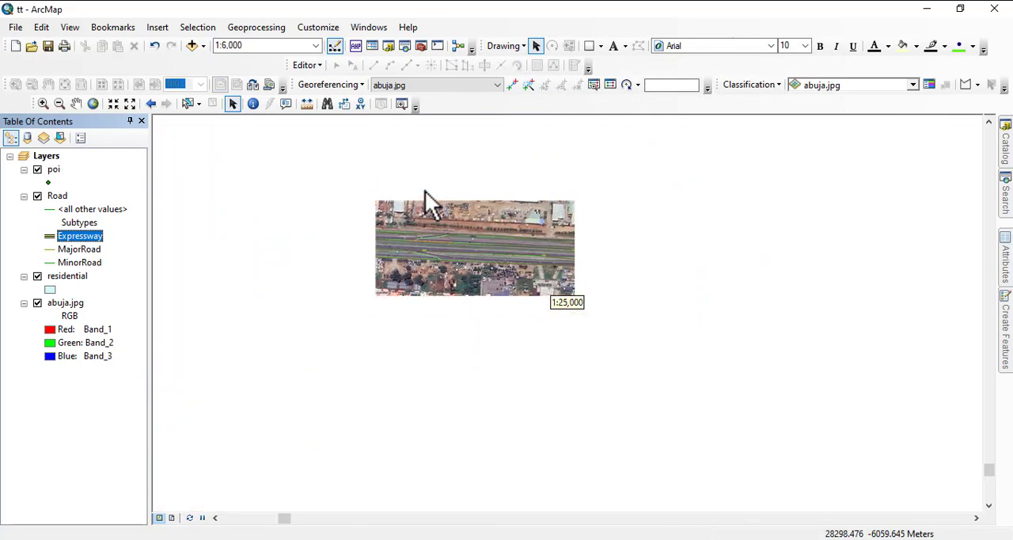
{"action": "scroll", "coordinate": [291, 253], "scroll_direction": "down", "scroll_amount": 3}
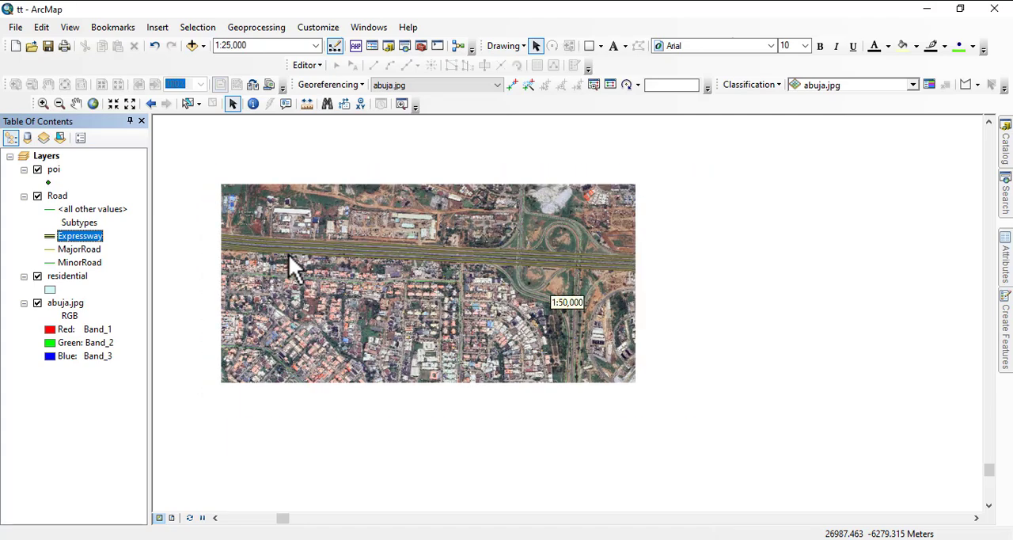
{"action": "left_click_drag", "start_coordinate": [664, 292], "coordinate": [359, 291]}
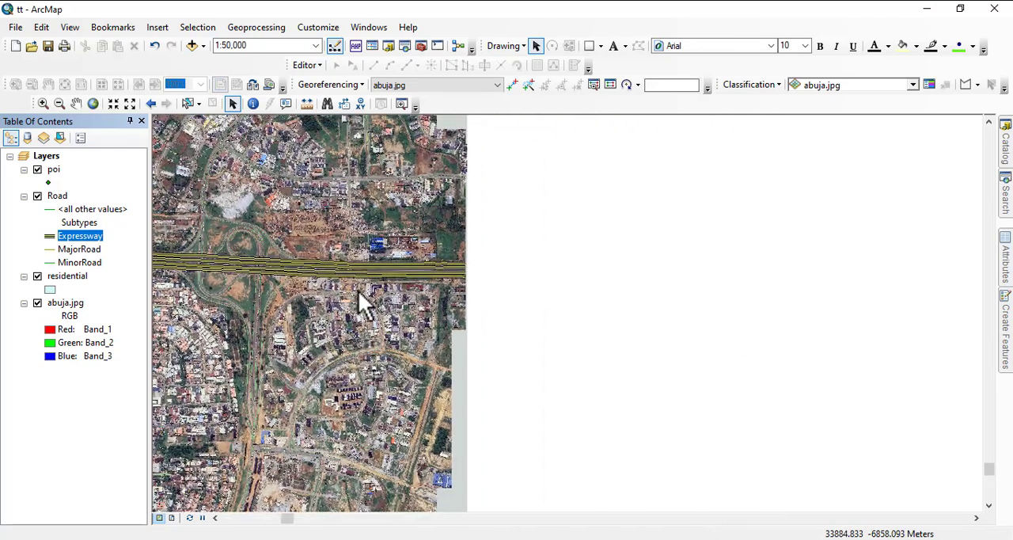
{"action": "scroll", "coordinate": [387, 280], "scroll_direction": "up", "scroll_amount": 3}
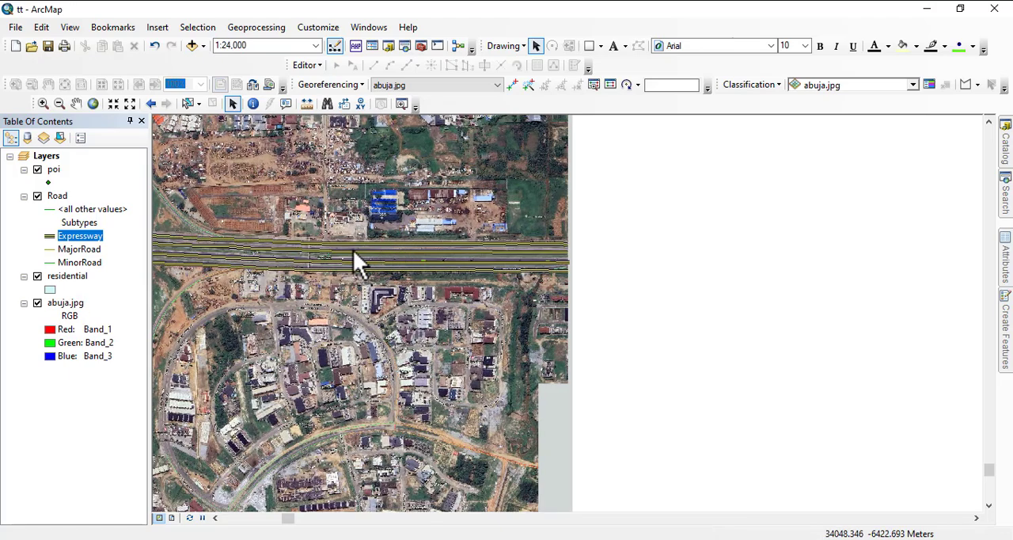
{"action": "left_click", "coordinate": [308, 66]}
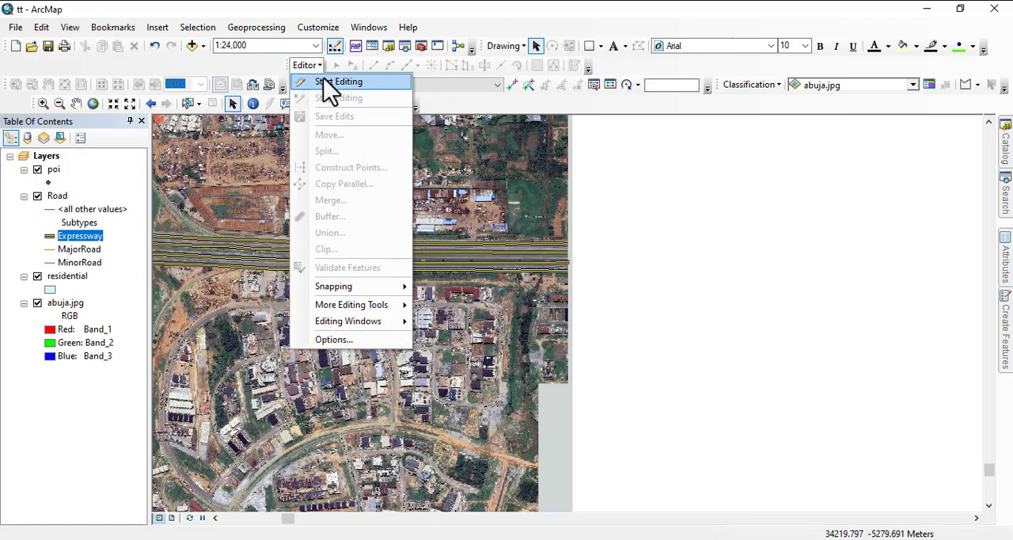
{"action": "left_click", "coordinate": [325, 81]}
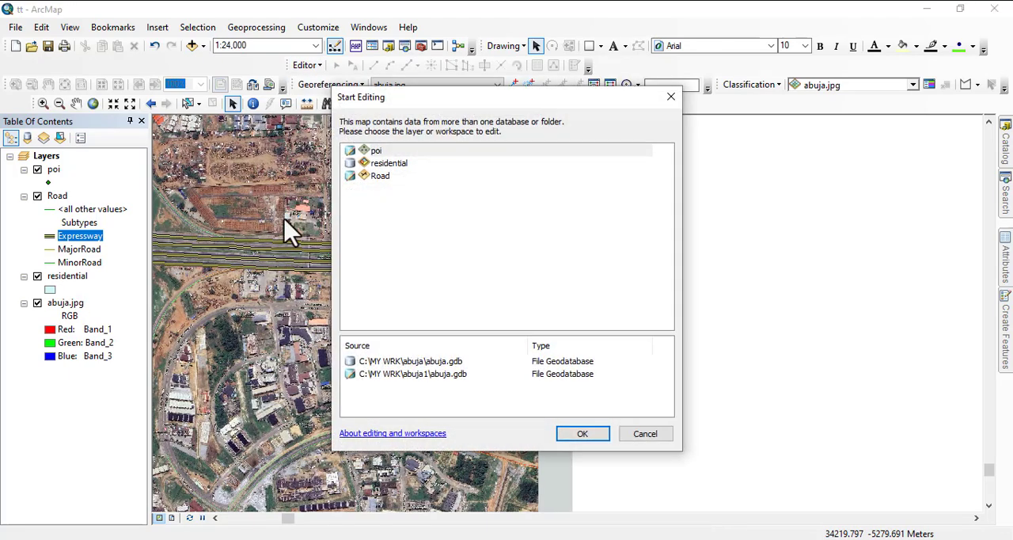
{"action": "left_click", "coordinate": [380, 164]}
{"action": "left_click", "coordinate": [378, 176]}
{"action": "left_click", "coordinate": [582, 435]}
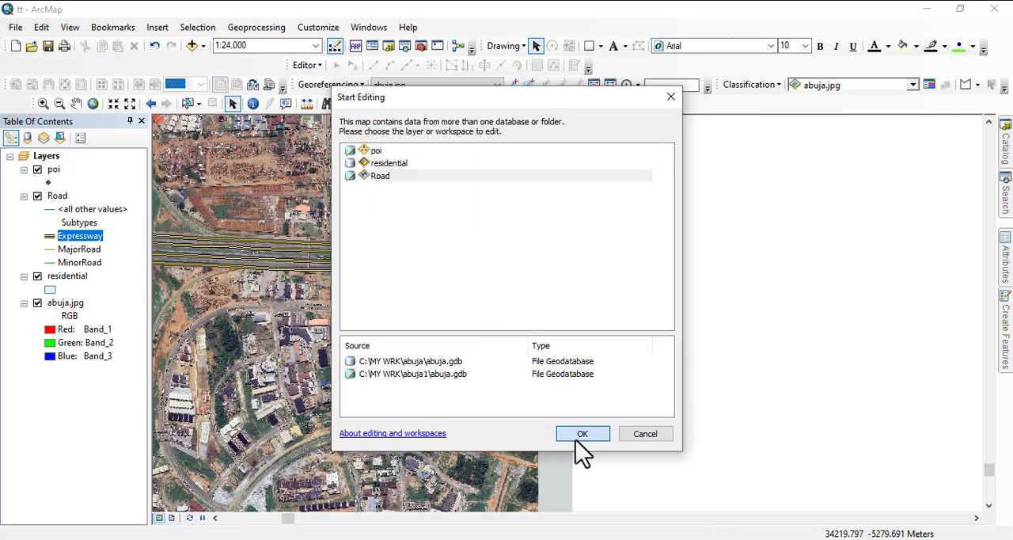
Hide and redisplay the Road layer to compare its lines with the expressway in the imagery.
{"action": "scroll", "coordinate": [401, 281], "scroll_direction": "down", "scroll_amount": 3}
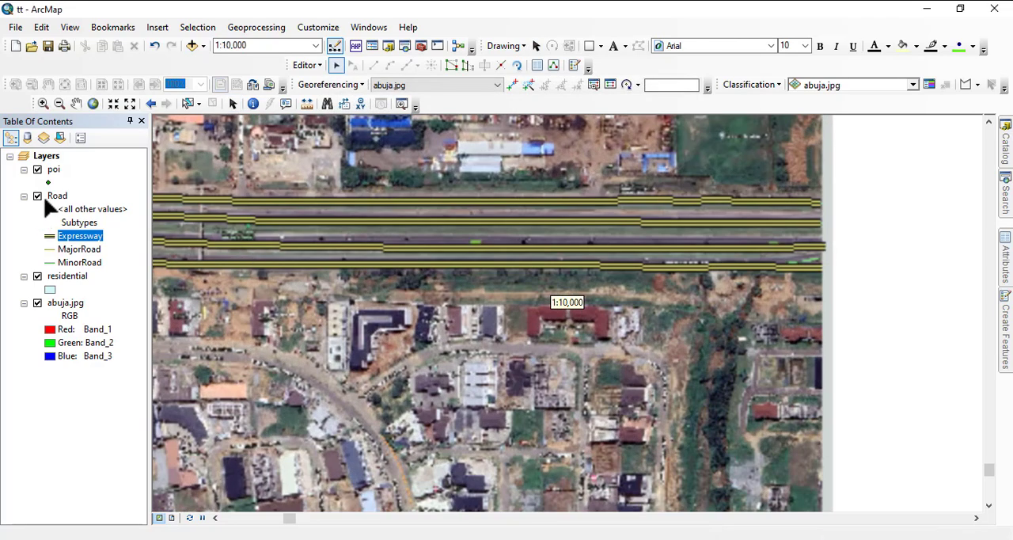
{"action": "left_click", "coordinate": [37, 196]}
{"action": "scroll", "coordinate": [366, 221], "scroll_direction": "down", "scroll_amount": 3}
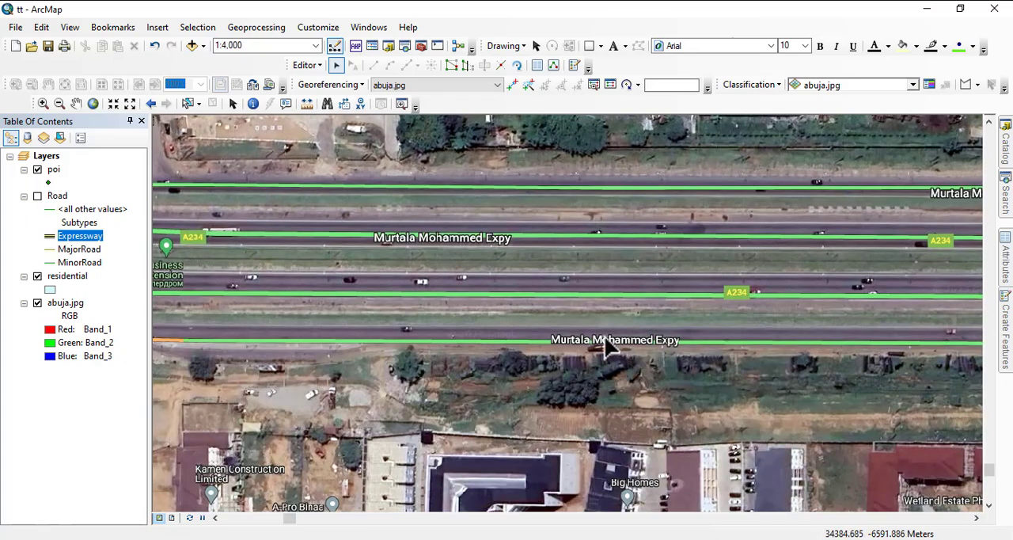
{"action": "left_click", "coordinate": [38, 195]}
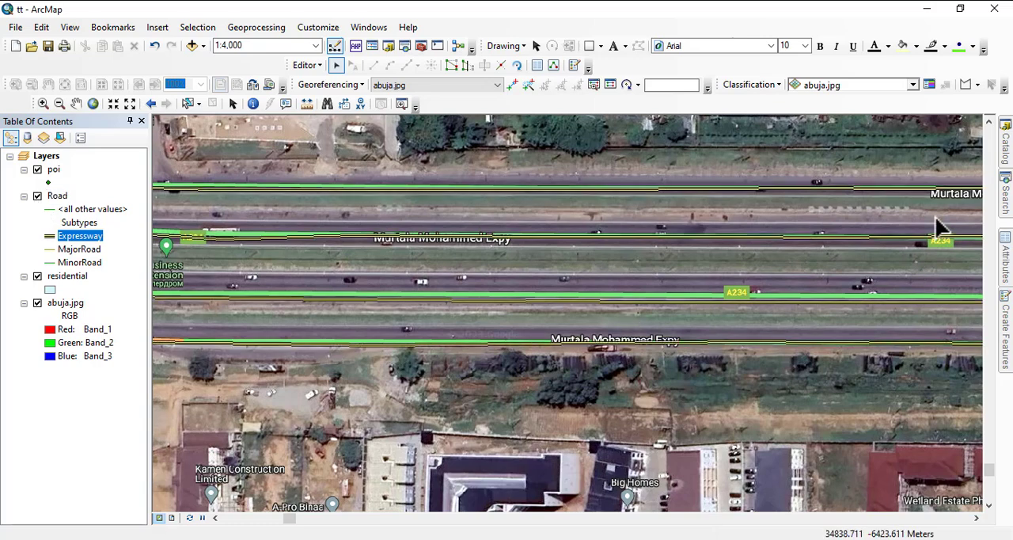
Set the Name attribute of the northernmost expressway line in the Road layer to "murtala muhammed express way".
{"action": "mouse_move", "coordinate": [1001, 275]}
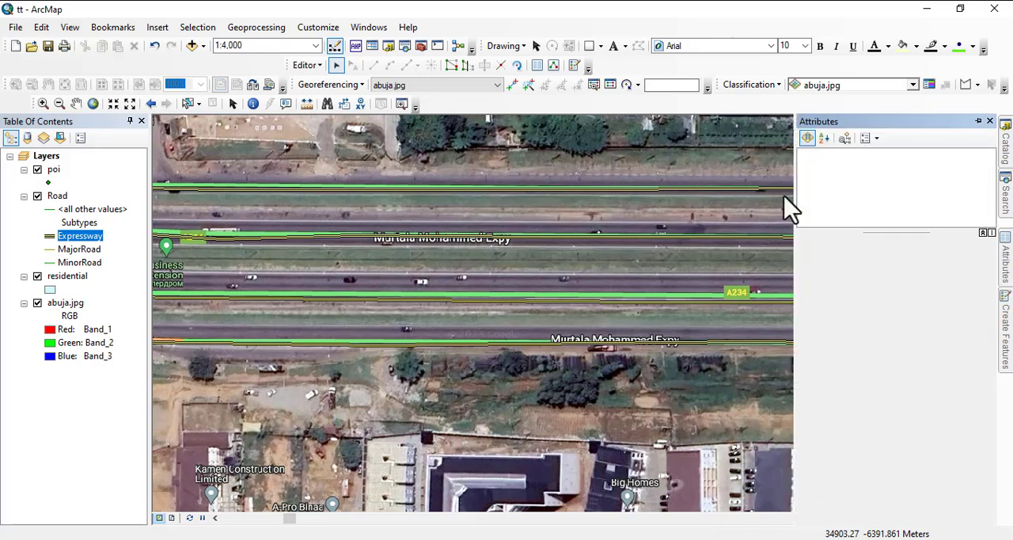
{"action": "left_click", "coordinate": [333, 190]}
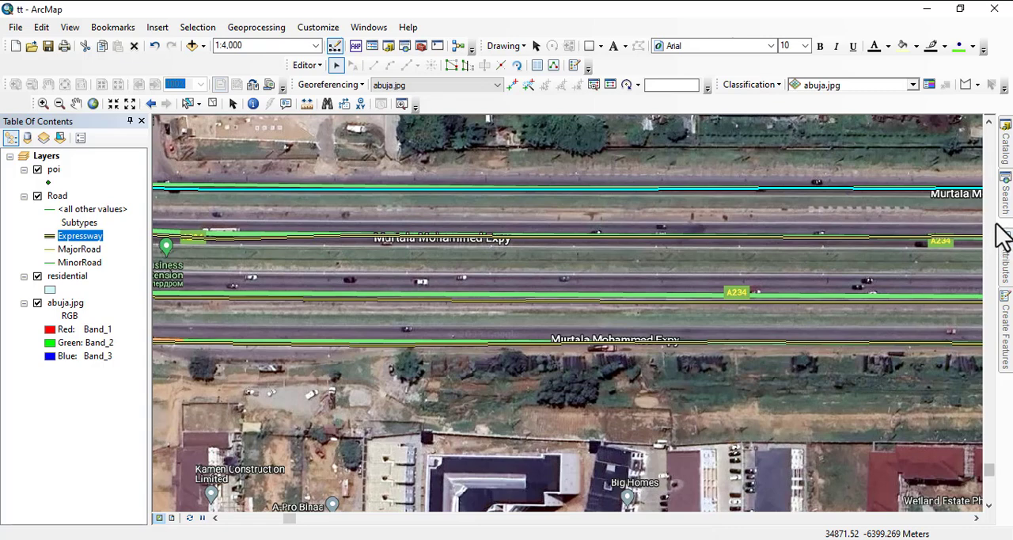
{"action": "mouse_move", "coordinate": [1010, 279]}
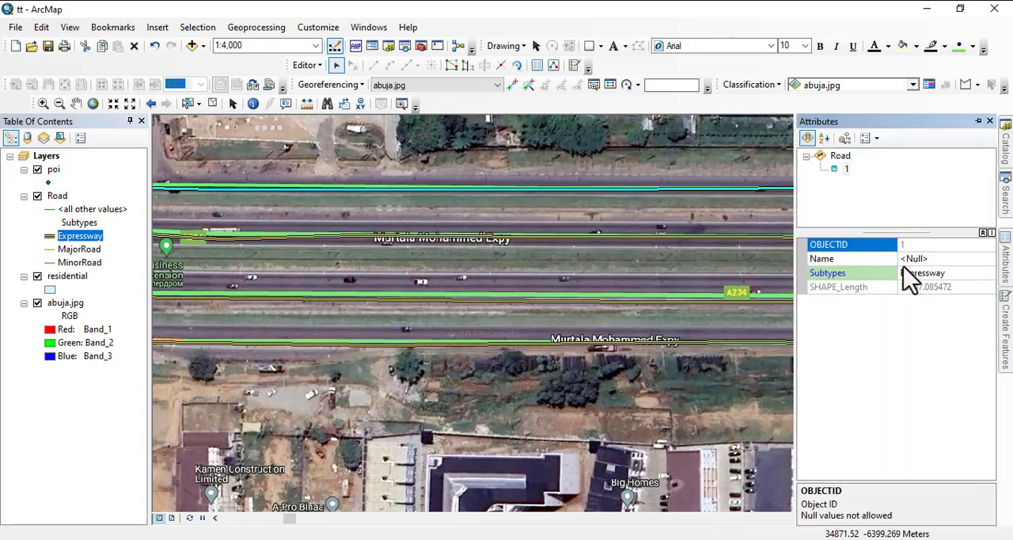
{"action": "left_click", "coordinate": [921, 260]}
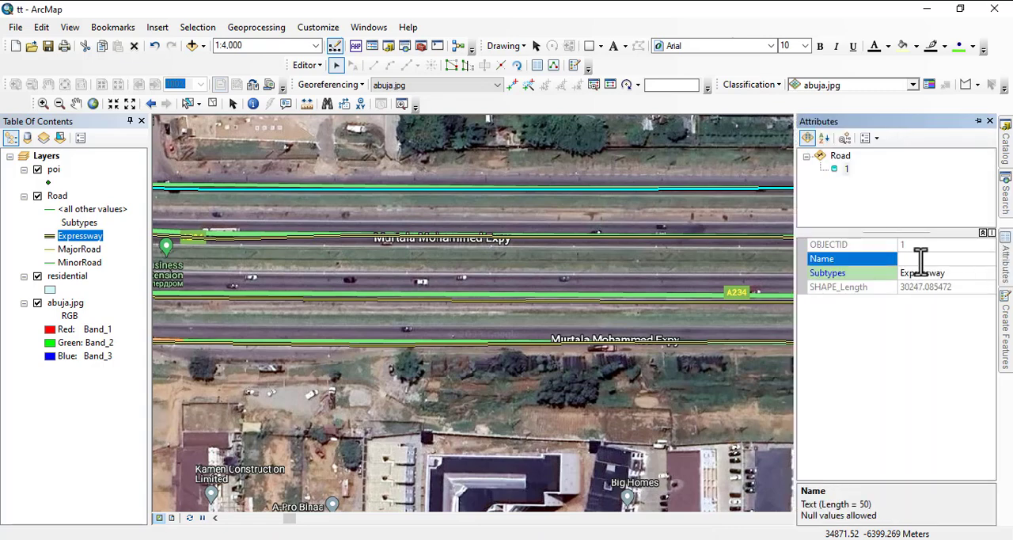
{"action": "left_click", "coordinate": [768, 538]}
{"action": "left_click", "coordinate": [918, 274]}
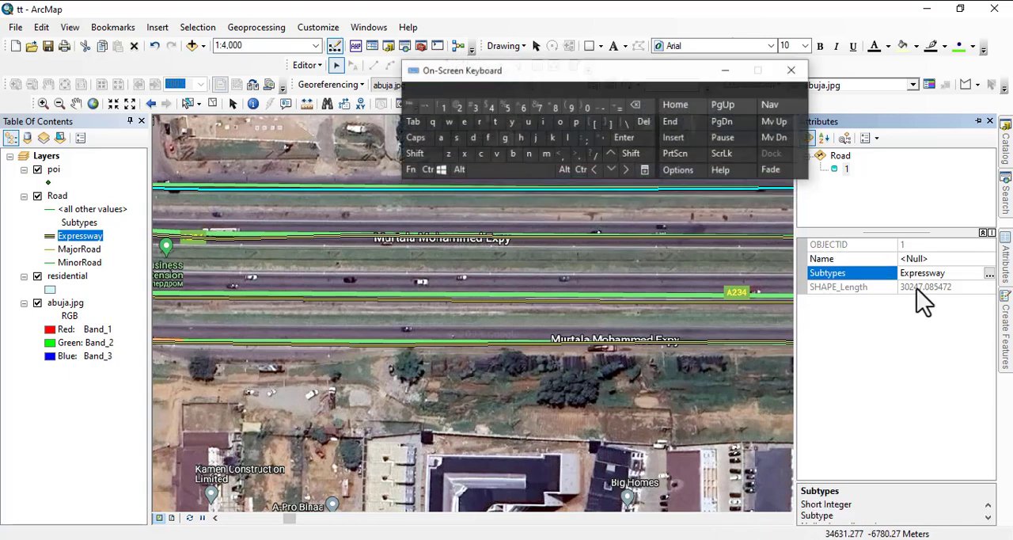
{"action": "left_click", "coordinate": [829, 259]}
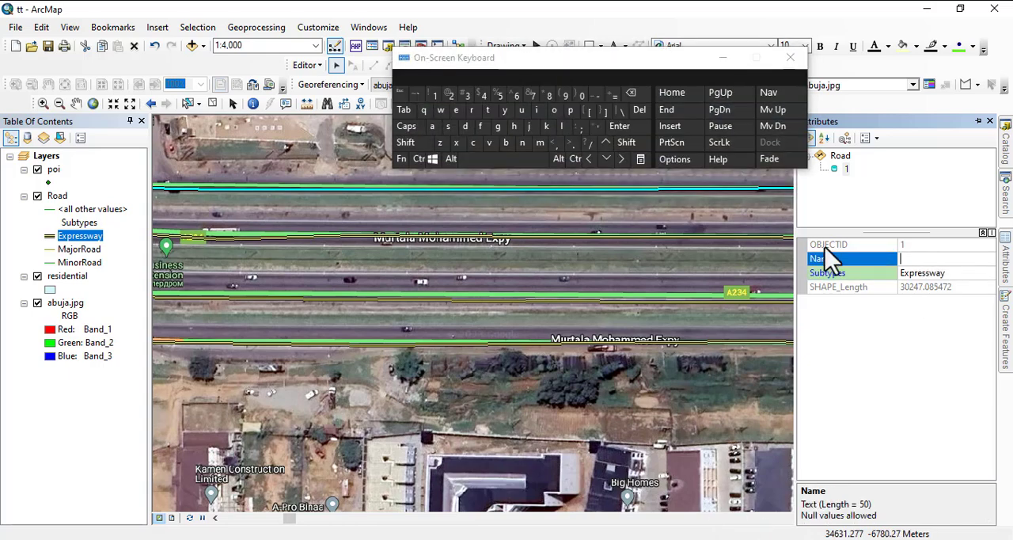
{"action": "left_click", "coordinate": [541, 145]}
{"action": "left_click", "coordinate": [522, 111]}
{"action": "left_click", "coordinate": [473, 110]}
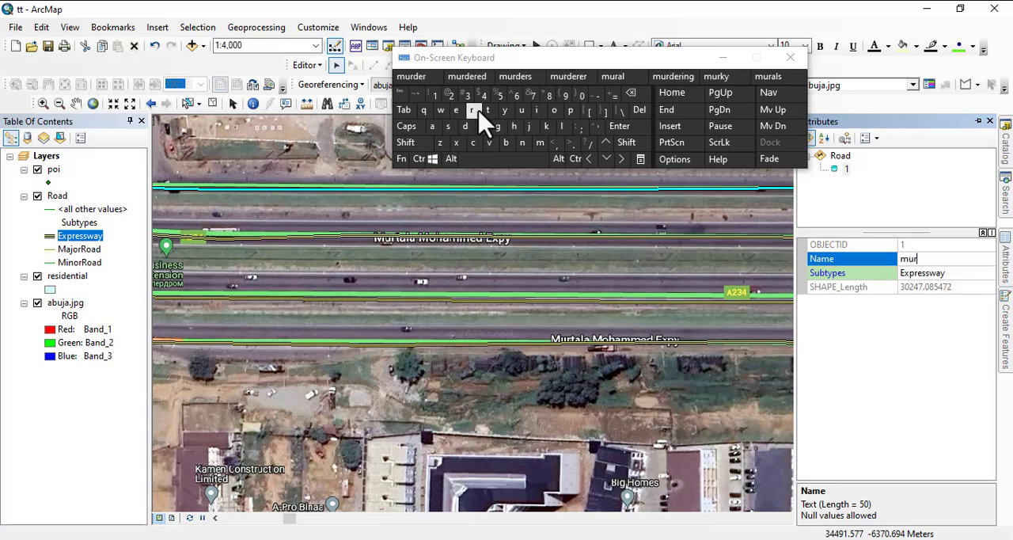
{"action": "left_click", "coordinate": [487, 111]}
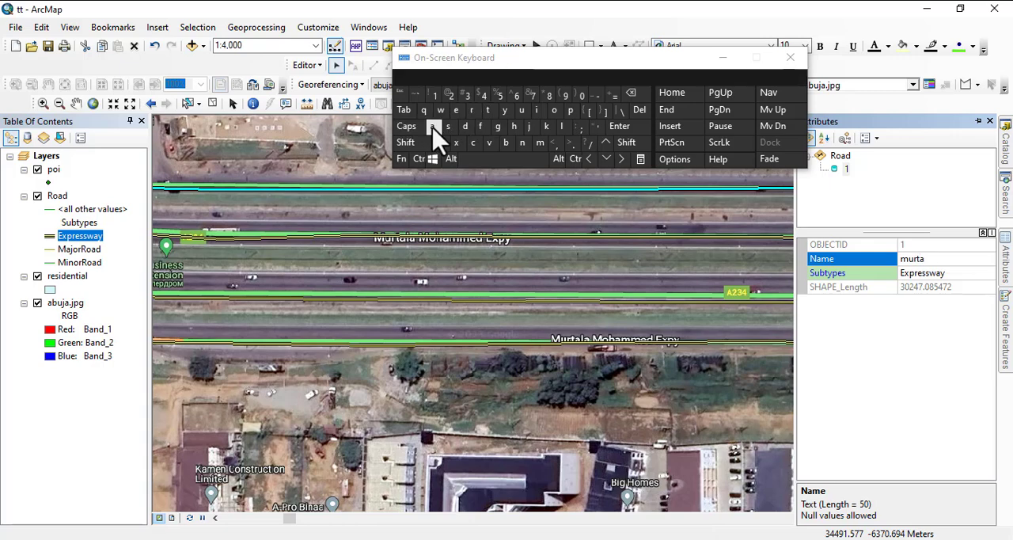
{"action": "left_click", "coordinate": [563, 128]}
{"action": "left_click", "coordinate": [433, 128]}
{"action": "left_click", "coordinate": [486, 160]}
{"action": "left_click", "coordinate": [541, 144]}
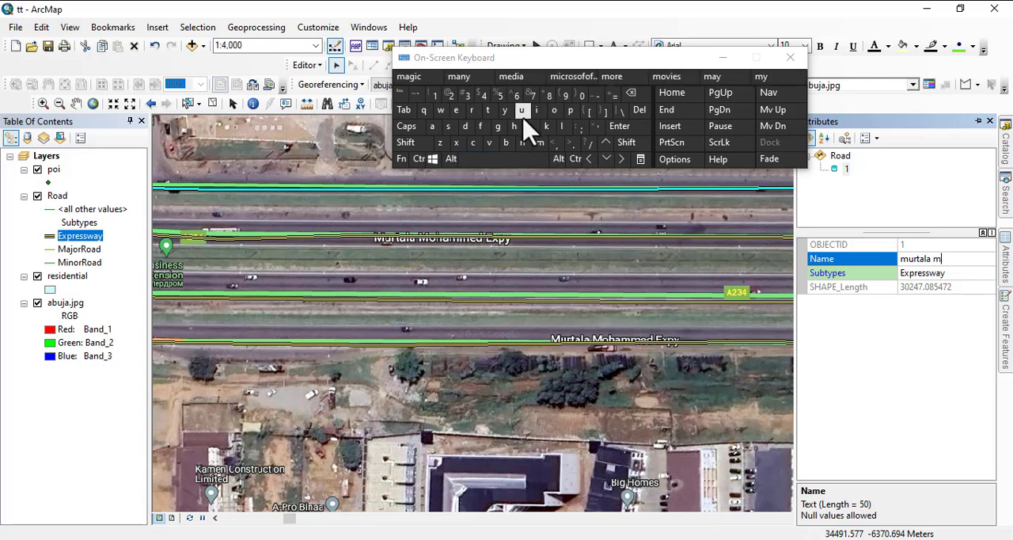
{"action": "left_click", "coordinate": [521, 111]}
{"action": "left_click", "coordinate": [515, 128]}
{"action": "left_click", "coordinate": [432, 128]}
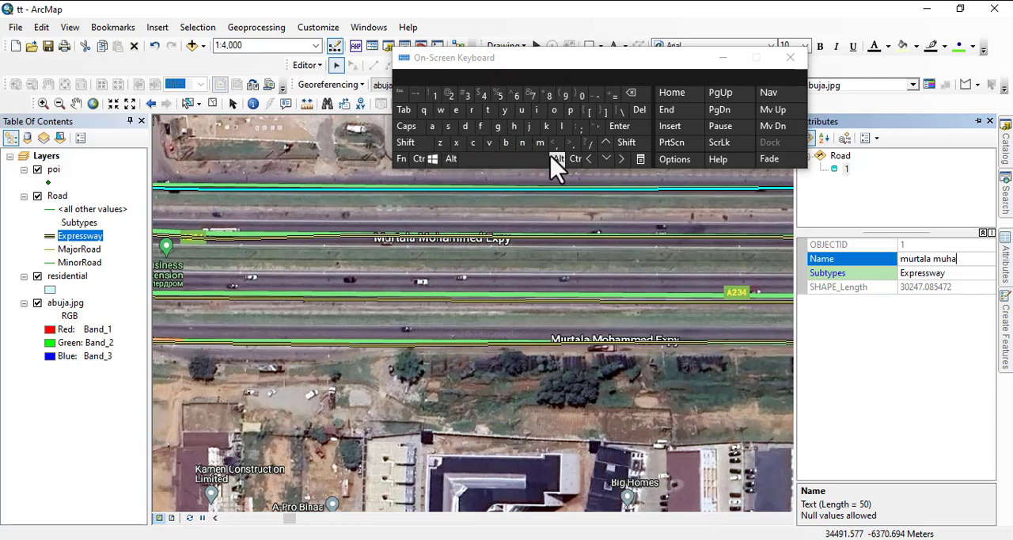
{"action": "left_click", "coordinate": [538, 143]}
{"action": "left_click", "coordinate": [539, 143]}
{"action": "left_click", "coordinate": [456, 110]}
{"action": "left_click", "coordinate": [465, 126]}
{"action": "left_click", "coordinate": [484, 170]}
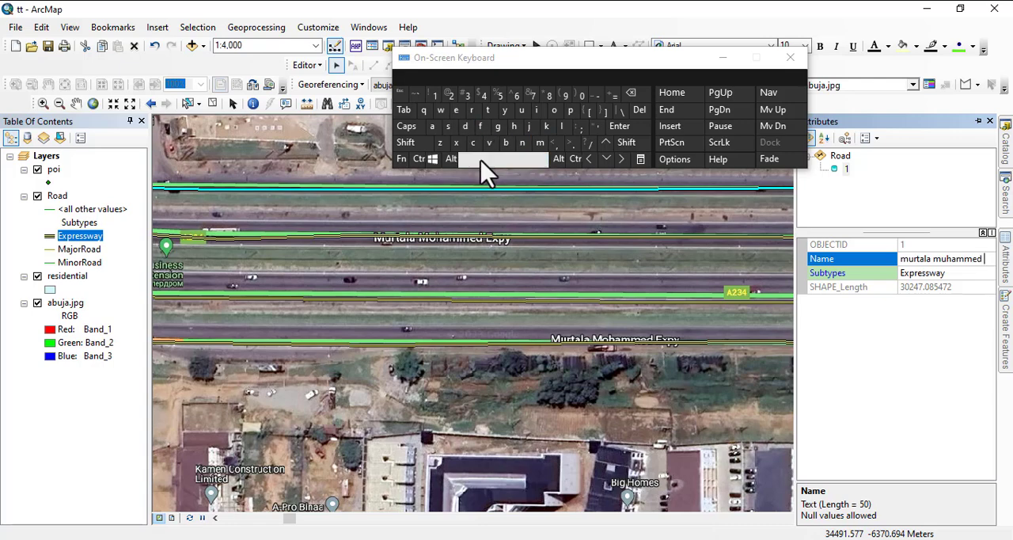
{"action": "left_click", "coordinate": [456, 110]}
{"action": "left_click", "coordinate": [458, 143]}
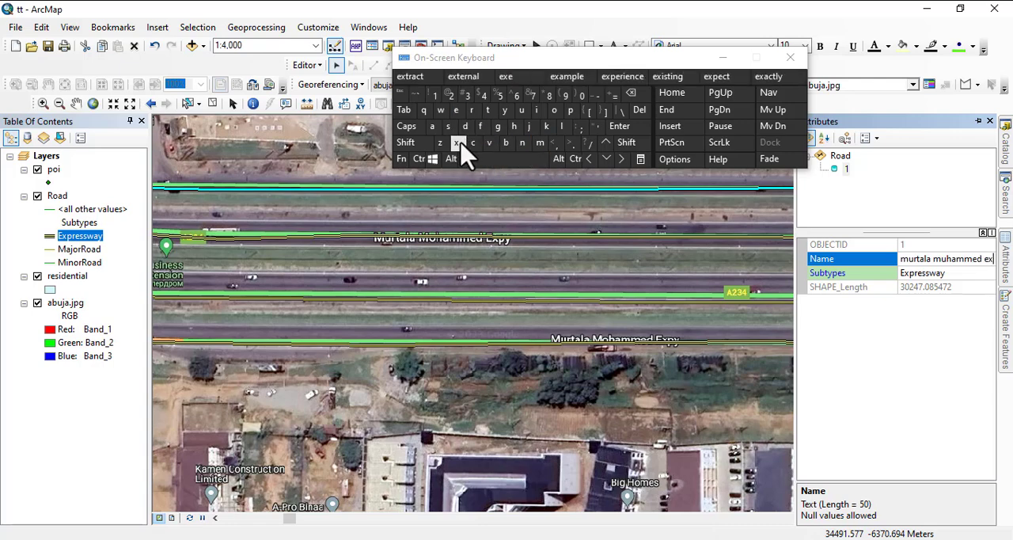
{"action": "left_click", "coordinate": [570, 110]}
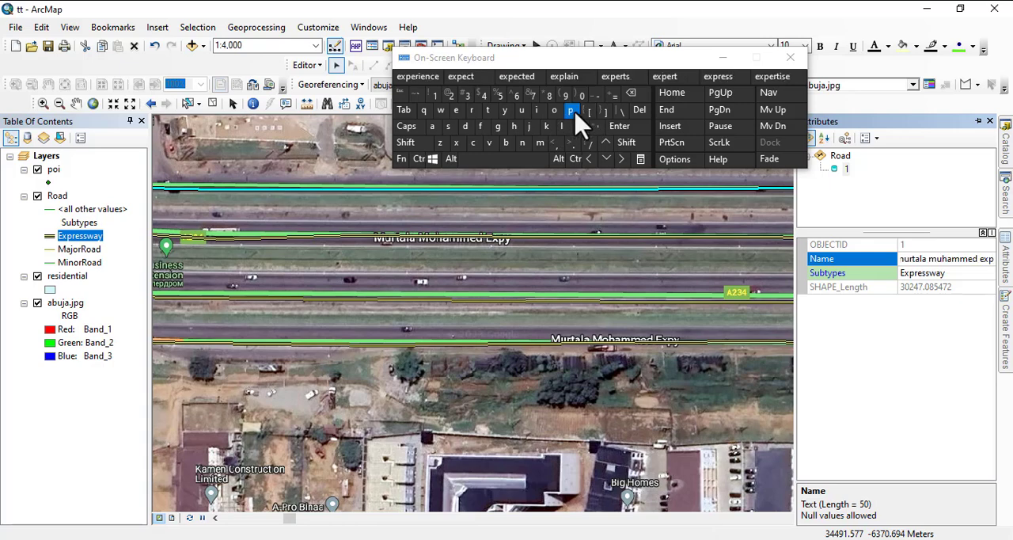
{"action": "left_click", "coordinate": [473, 115]}
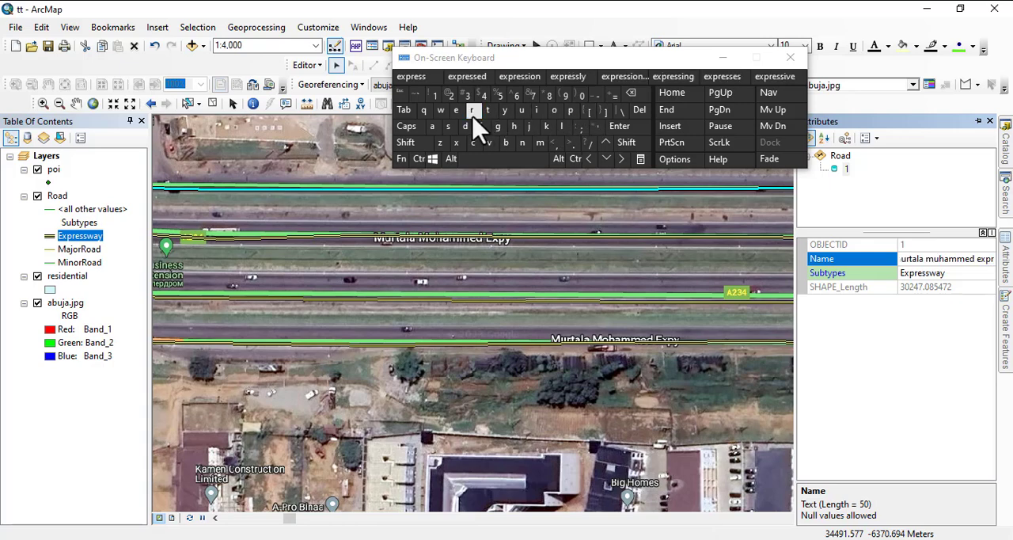
{"action": "left_click", "coordinate": [422, 82]}
{"action": "left_click", "coordinate": [440, 111]}
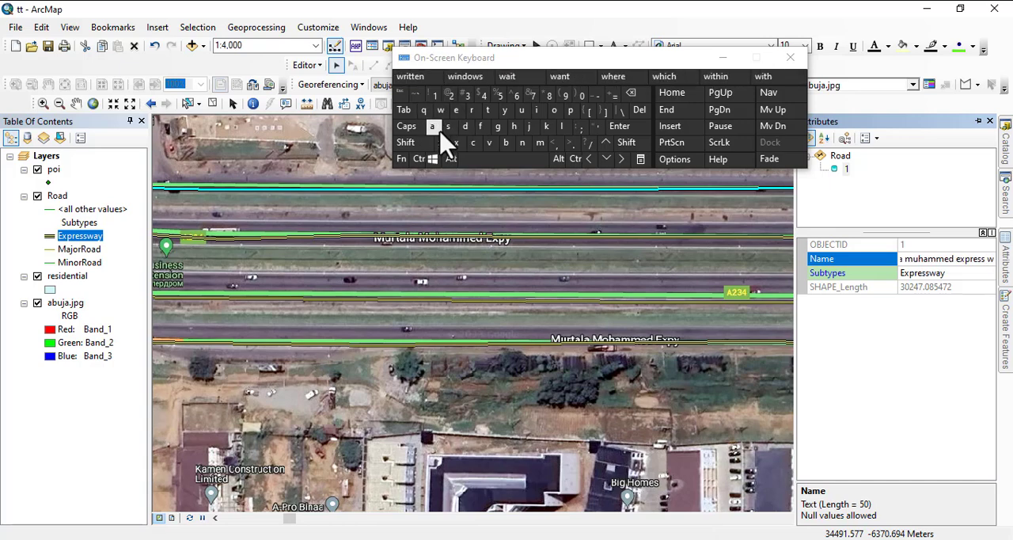
{"action": "left_click", "coordinate": [434, 128]}
{"action": "left_click", "coordinate": [506, 111]}
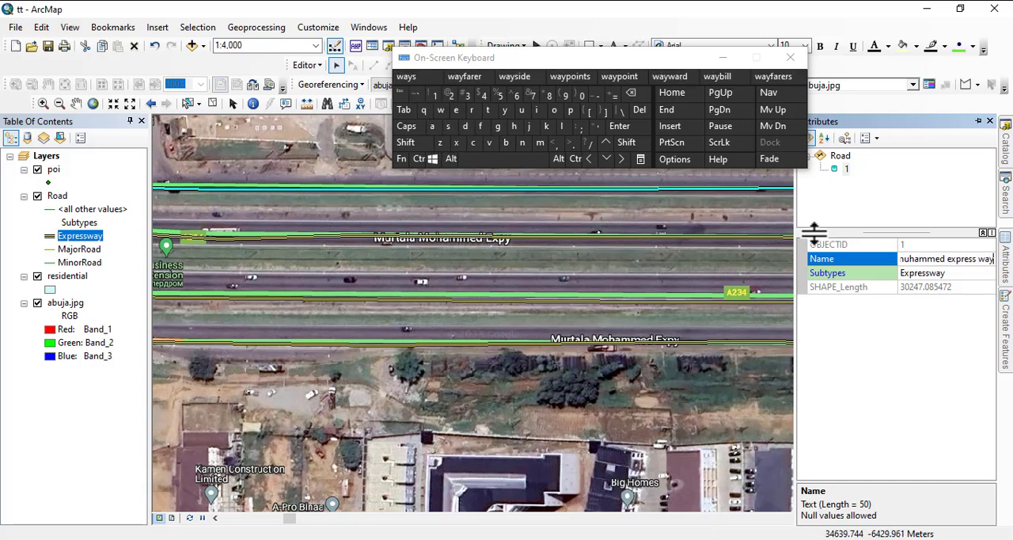
{"action": "left_click", "coordinate": [496, 238]}
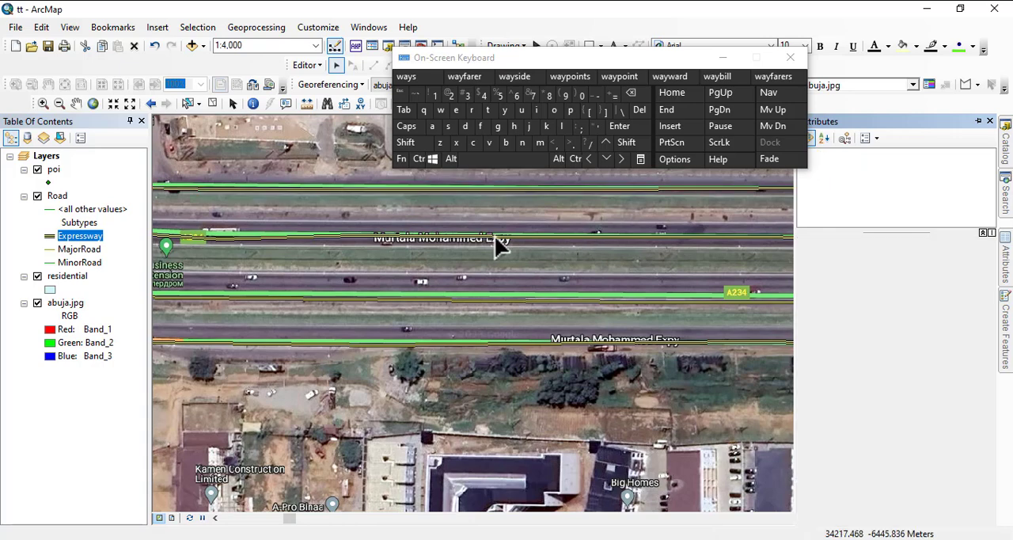
Reselect the northernmost expressway line and copy its full Name value from the attributes.
{"action": "left_click", "coordinate": [504, 195]}
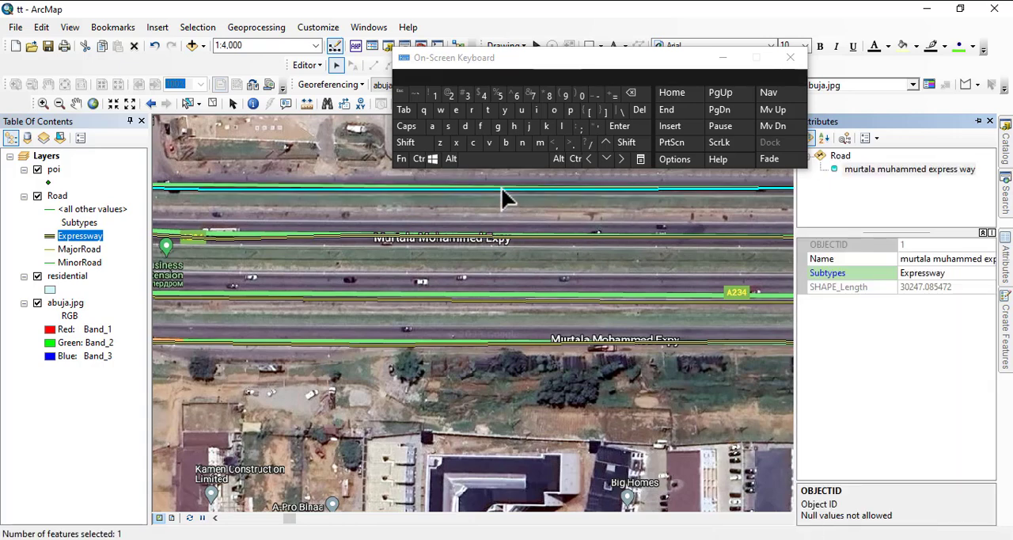
{"action": "left_click", "coordinate": [915, 260]}
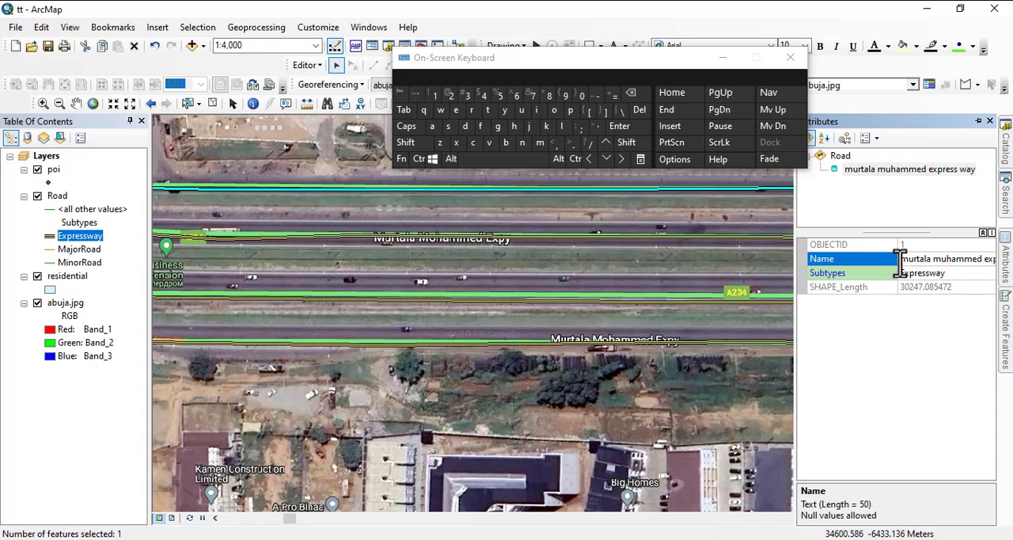
{"action": "left_click_drag", "start_coordinate": [901, 261], "coordinate": [1008, 269]}
{"action": "right_click", "coordinate": [915, 260]}
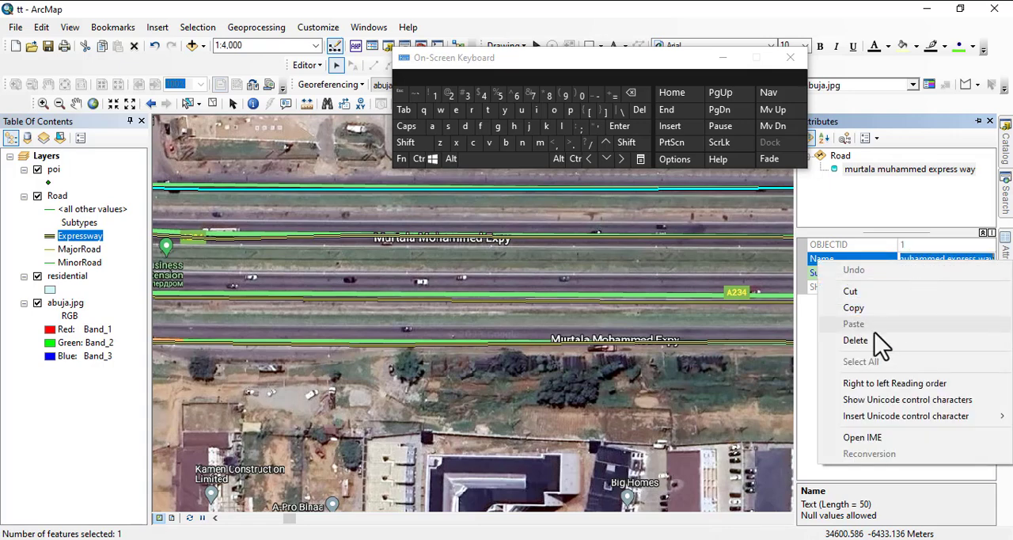
{"action": "left_click", "coordinate": [930, 260]}
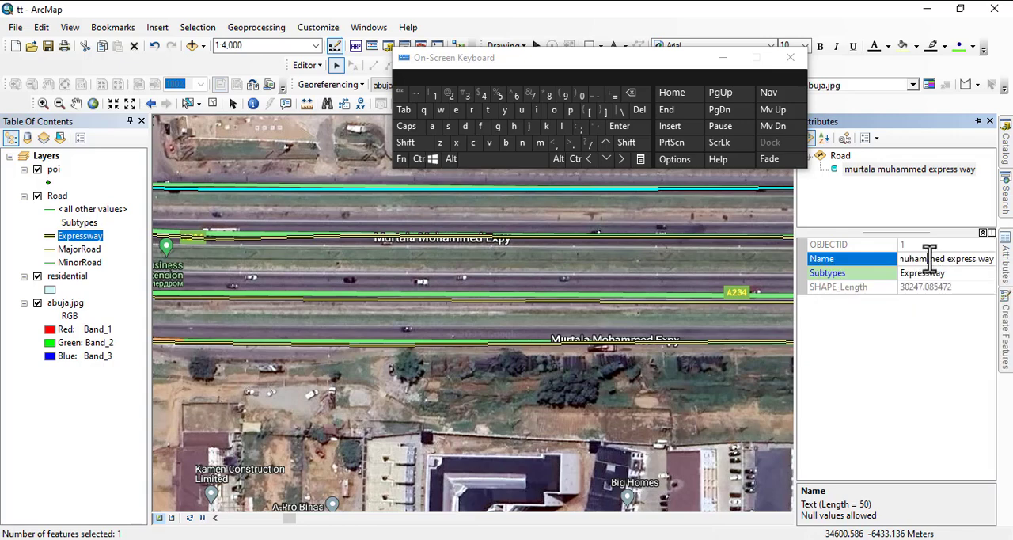
{"action": "left_click", "coordinate": [930, 260]}
{"action": "left_click_drag", "start_coordinate": [981, 261], "coordinate": [831, 278]}
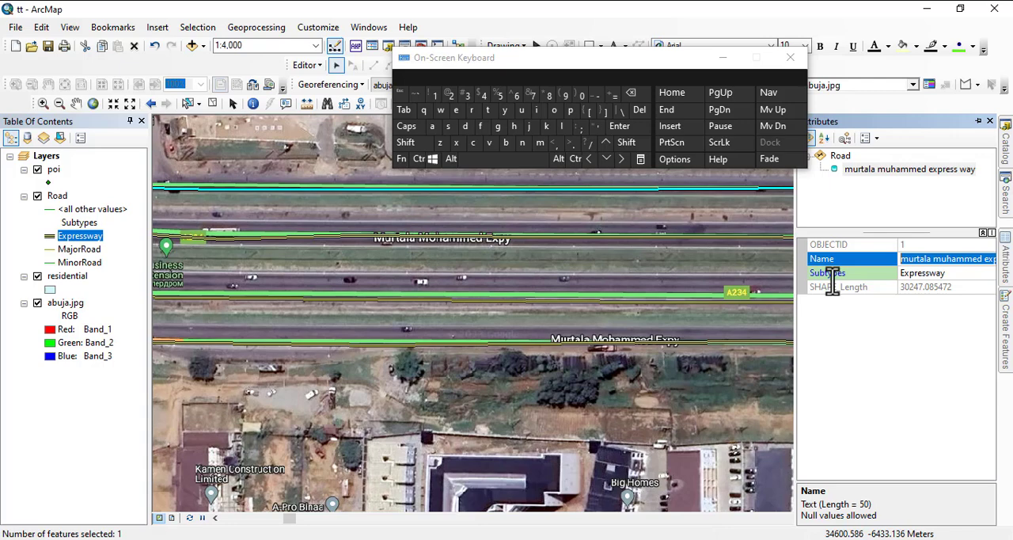
{"action": "right_click", "coordinate": [918, 265]}
{"action": "left_click", "coordinate": [876, 307]}
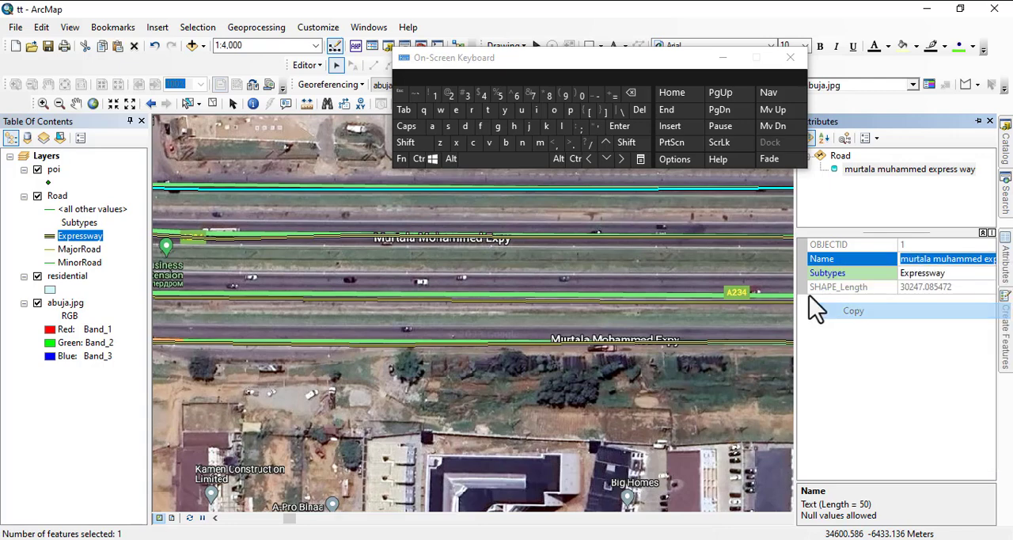
Paste the copied name "murtala muhammed express way" into the Name attribute of the second expressway line from the north.
{"action": "left_click", "coordinate": [508, 235]}
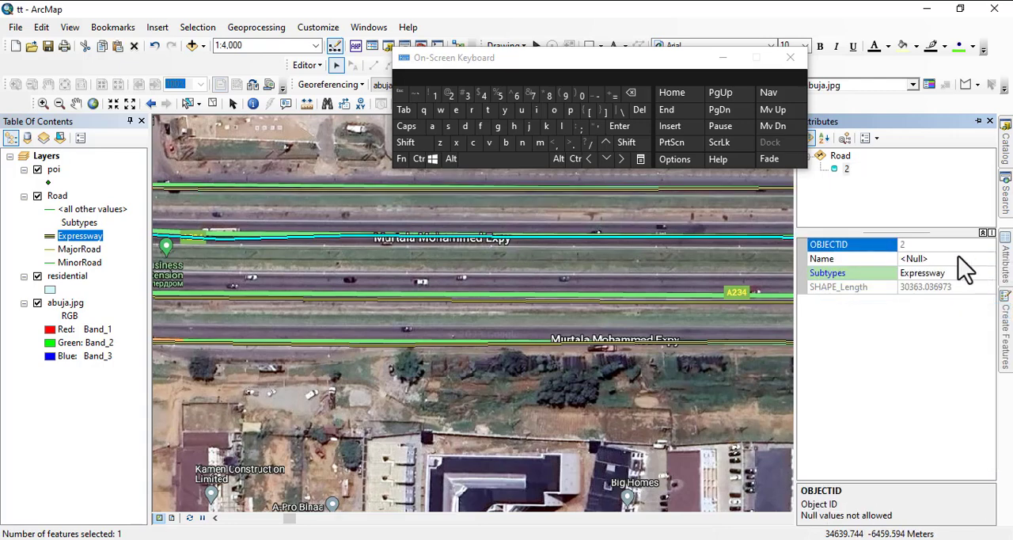
{"action": "left_click", "coordinate": [935, 258]}
{"action": "right_click", "coordinate": [935, 258]}
{"action": "left_click", "coordinate": [874, 326]}
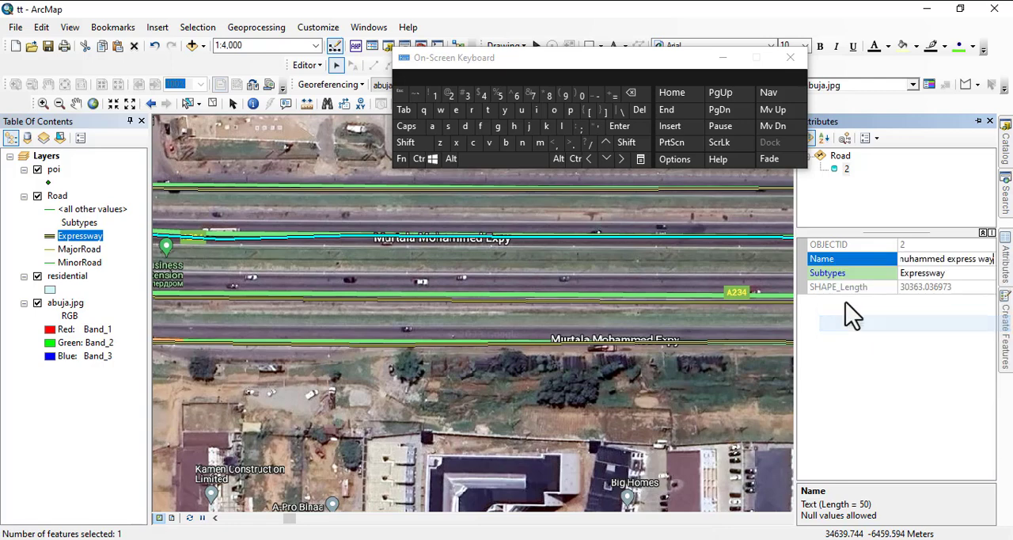
Paste the copied name "murtala muhammed express way" into the Name attribute of the third expressway line from the north.
{"action": "left_click", "coordinate": [556, 299]}
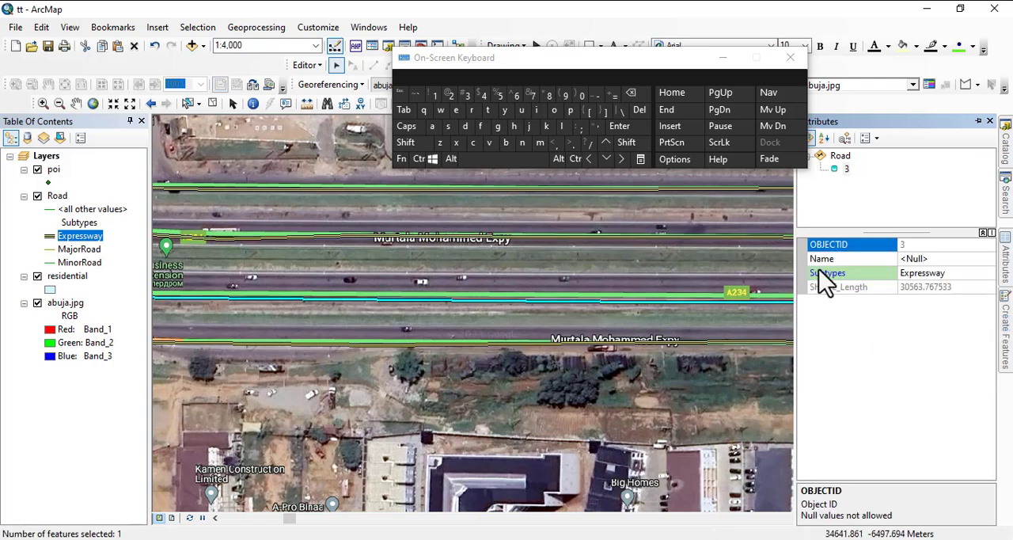
{"action": "left_click", "coordinate": [912, 258]}
{"action": "right_click", "coordinate": [913, 253]}
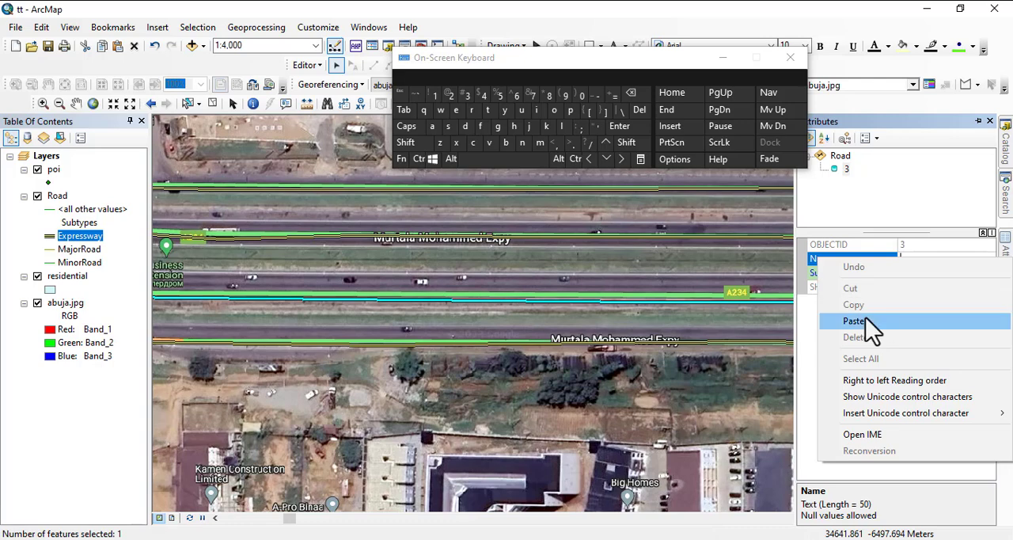
{"action": "left_click", "coordinate": [841, 321]}
Paste the copied name "murtala muhammed express way" into the Name attribute of the southernmost expressway line.
{"action": "left_click", "coordinate": [685, 342]}
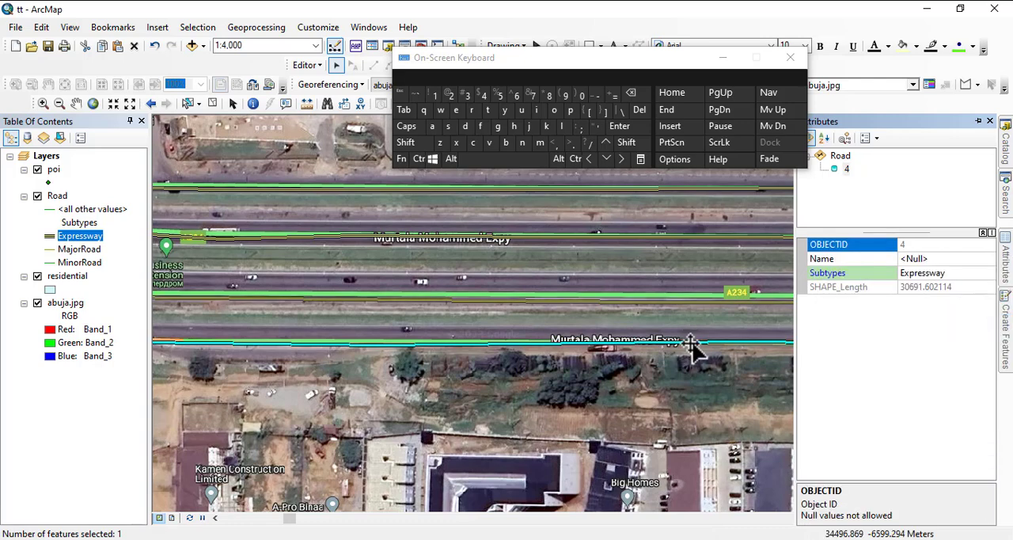
{"action": "left_click", "coordinate": [911, 260]}
{"action": "right_click", "coordinate": [909, 261]}
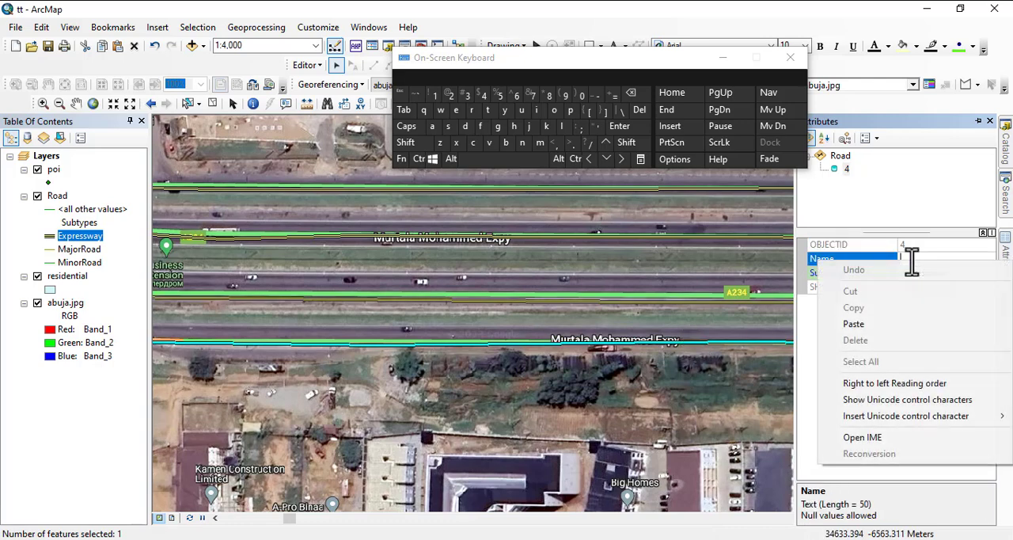
{"action": "left_click", "coordinate": [862, 325]}
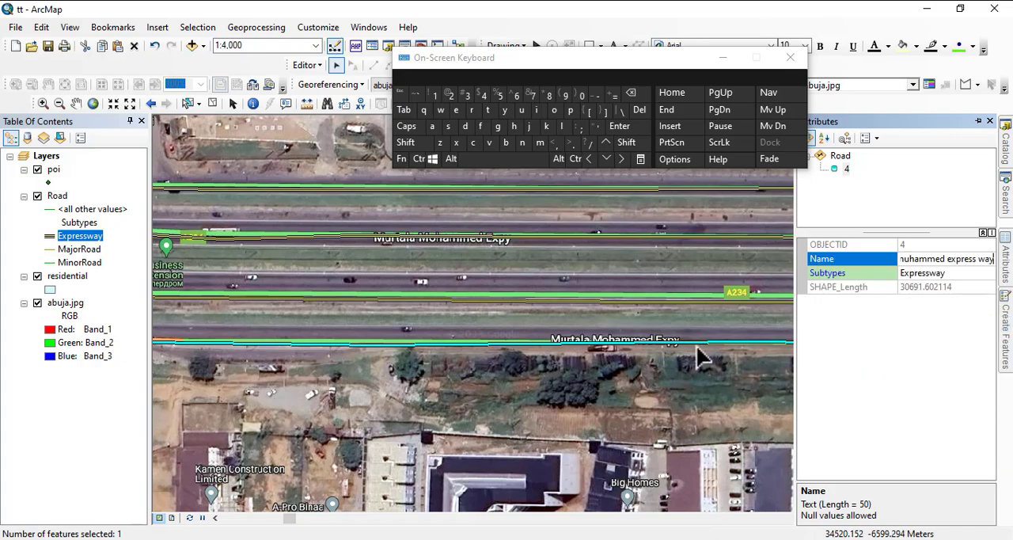
Examine the expressway lines westward along the imagery as far as the cloverleaf interchange at 1:40,000 scale.
{"action": "scroll", "coordinate": [694, 310], "scroll_direction": "down", "scroll_amount": 3}
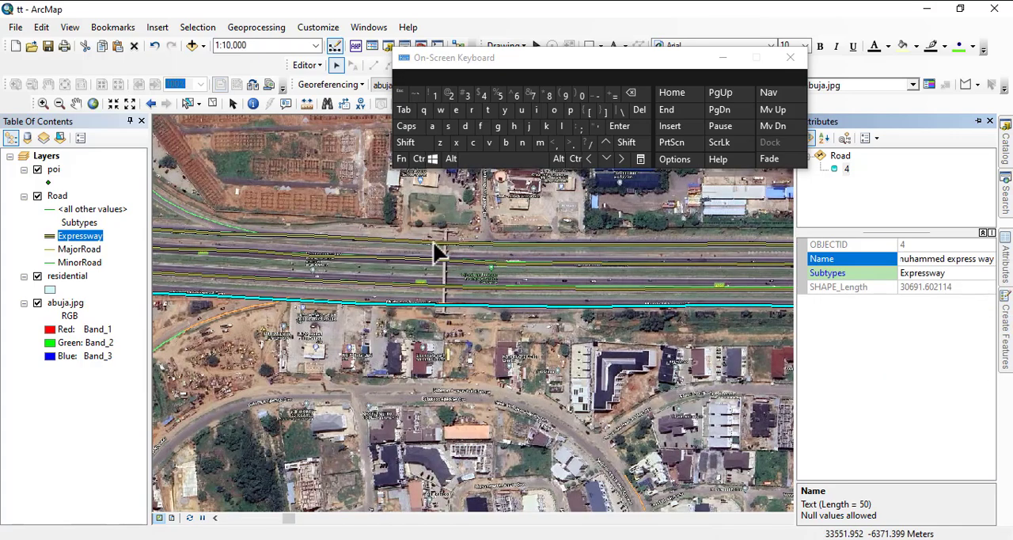
{"action": "scroll", "coordinate": [436, 245], "scroll_direction": "down", "scroll_amount": 1}
{"action": "left_click", "coordinate": [187, 254]}
{"action": "left_click_drag", "start_coordinate": [186, 254], "coordinate": [617, 280]}
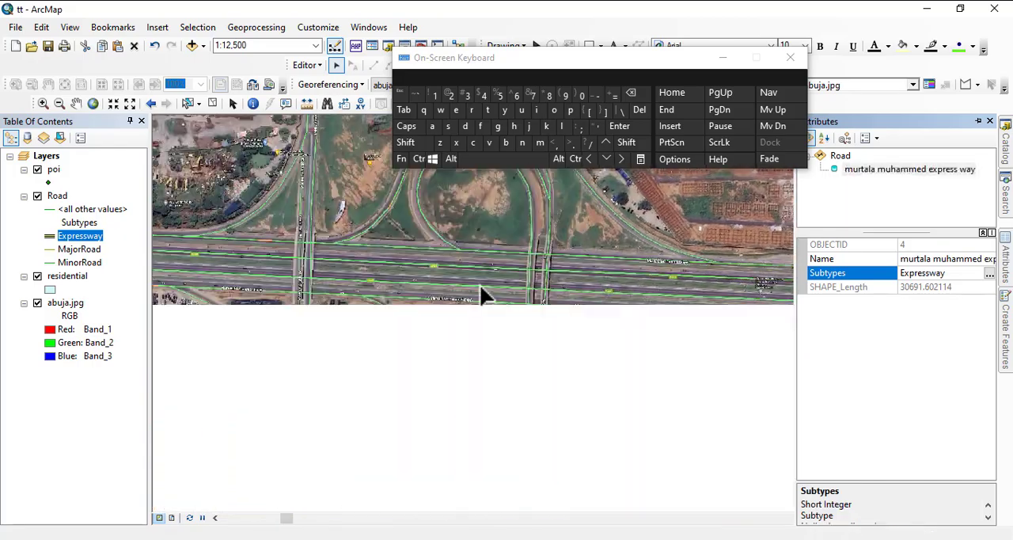
{"action": "left_click_drag", "start_coordinate": [253, 238], "coordinate": [731, 244]}
{"action": "left_click_drag", "start_coordinate": [281, 217], "coordinate": [814, 279]}
{"action": "scroll", "coordinate": [551, 278], "scroll_direction": "down", "scroll_amount": 2}
{"action": "scroll", "coordinate": [672, 320], "scroll_direction": "down", "scroll_amount": 2}
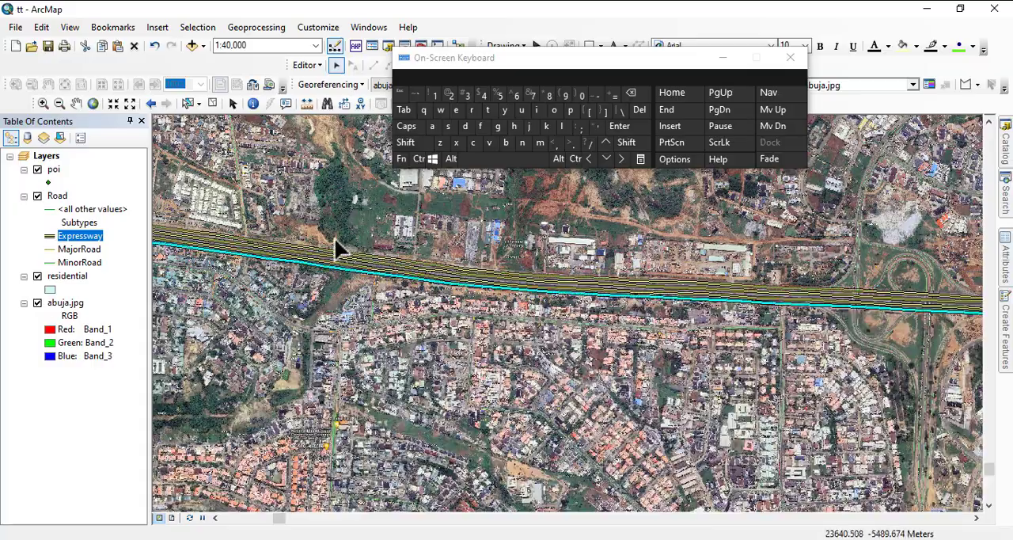
{"action": "left_click_drag", "start_coordinate": [339, 248], "coordinate": [743, 281]}
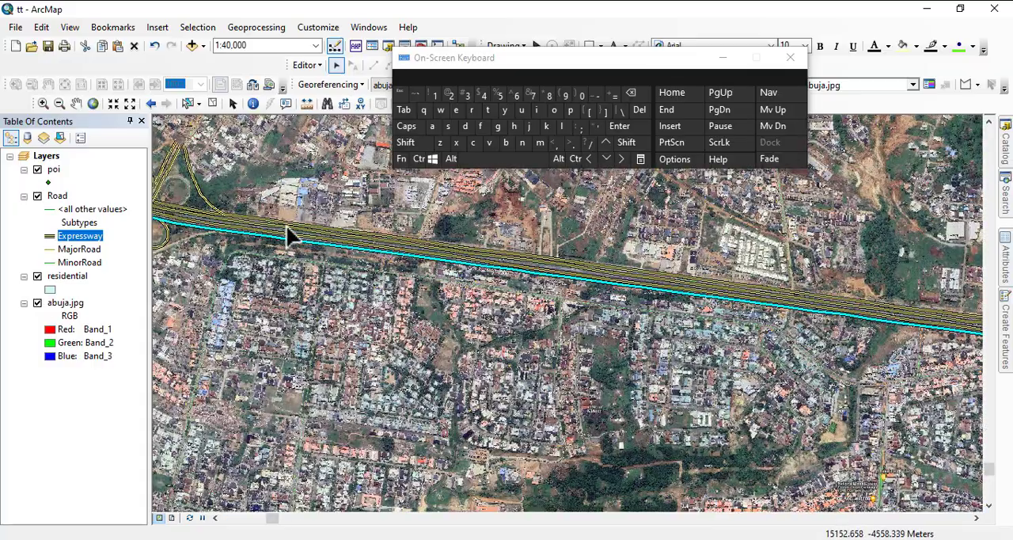
{"action": "left_click_drag", "start_coordinate": [287, 229], "coordinate": [527, 311]}
{"action": "left_click_drag", "start_coordinate": [373, 272], "coordinate": [473, 294]}
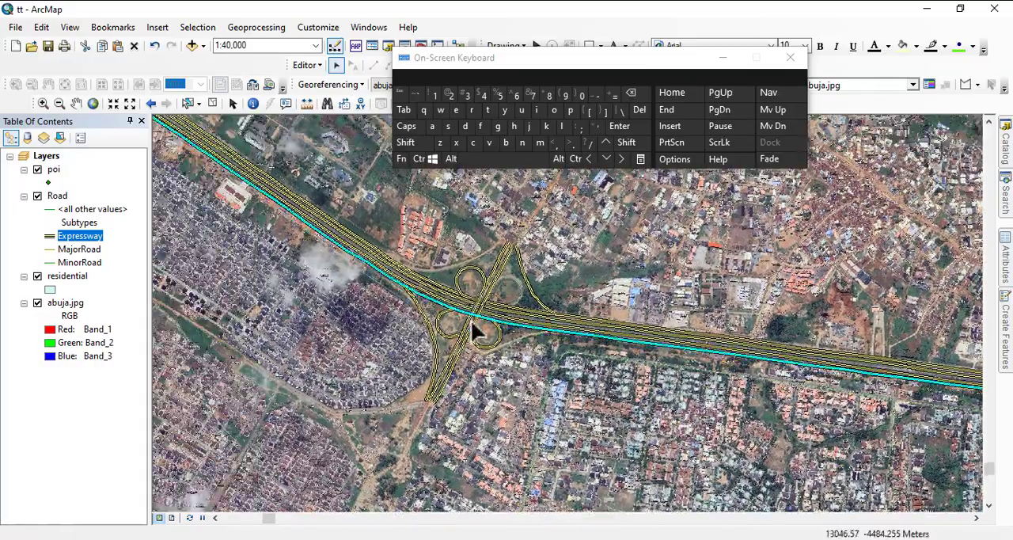
Select the northwest, southwest and southeast loop ramps of the cloverleaf interchange one at a time.
{"action": "scroll", "coordinate": [469, 314], "scroll_direction": "up", "scroll_amount": 4}
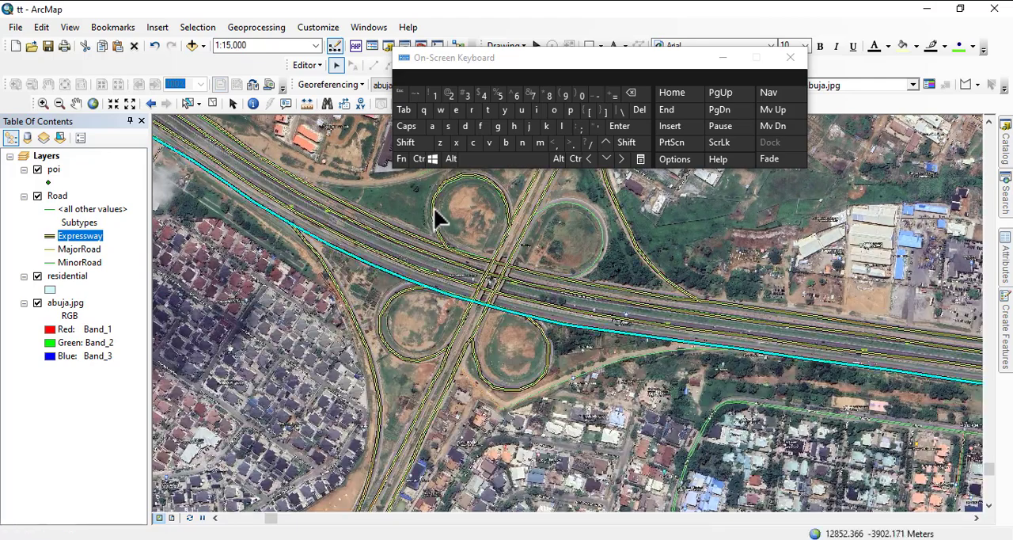
{"action": "left_click", "coordinate": [440, 221]}
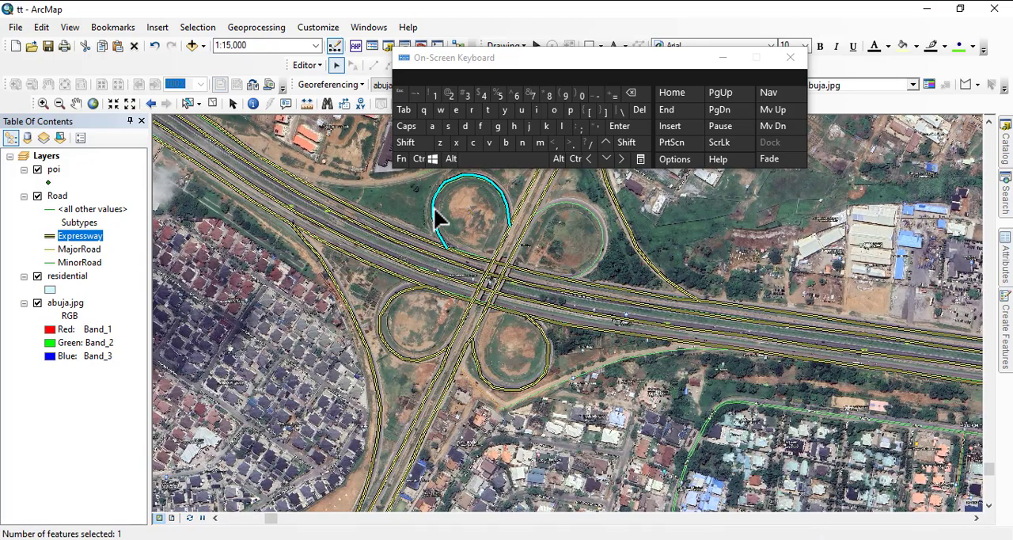
{"action": "left_click", "coordinate": [398, 294]}
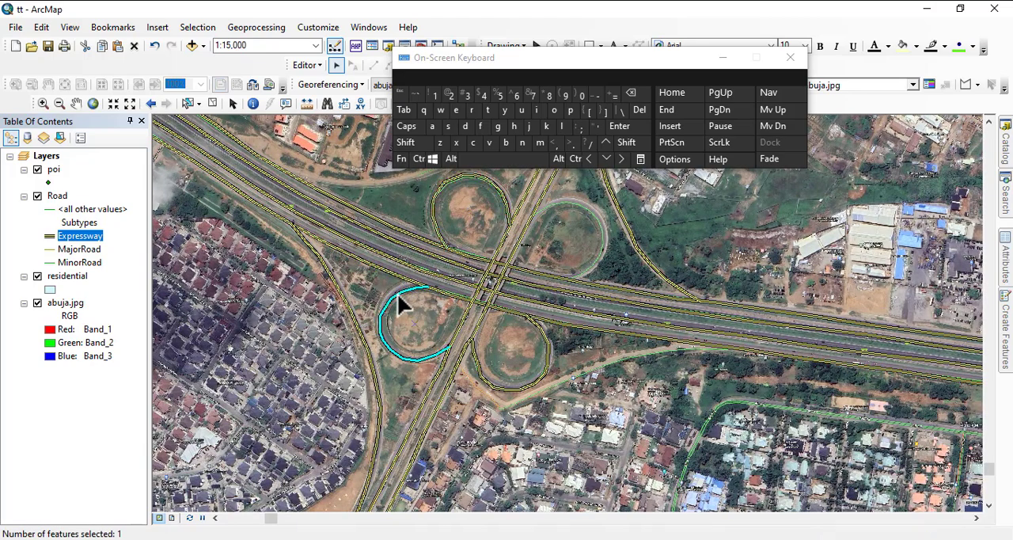
{"action": "left_click", "coordinate": [546, 363]}
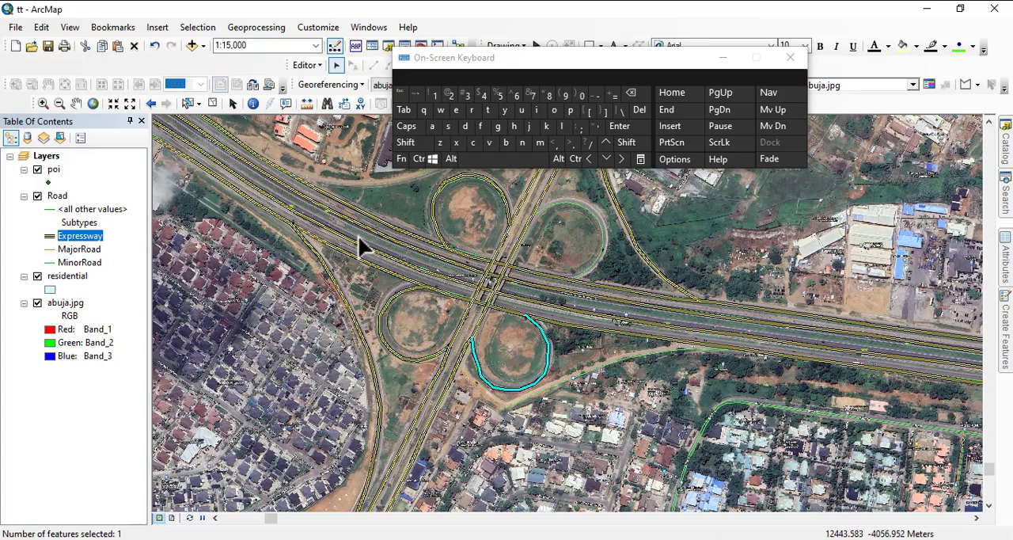
Minimize the on-screen keyboard and examine the imagery's road name labels along the road crossing the expressway at 1:2,000 scale.
{"action": "left_click_drag", "start_coordinate": [366, 392], "coordinate": [447, 236]}
{"action": "left_click_drag", "start_coordinate": [461, 353], "coordinate": [522, 199]}
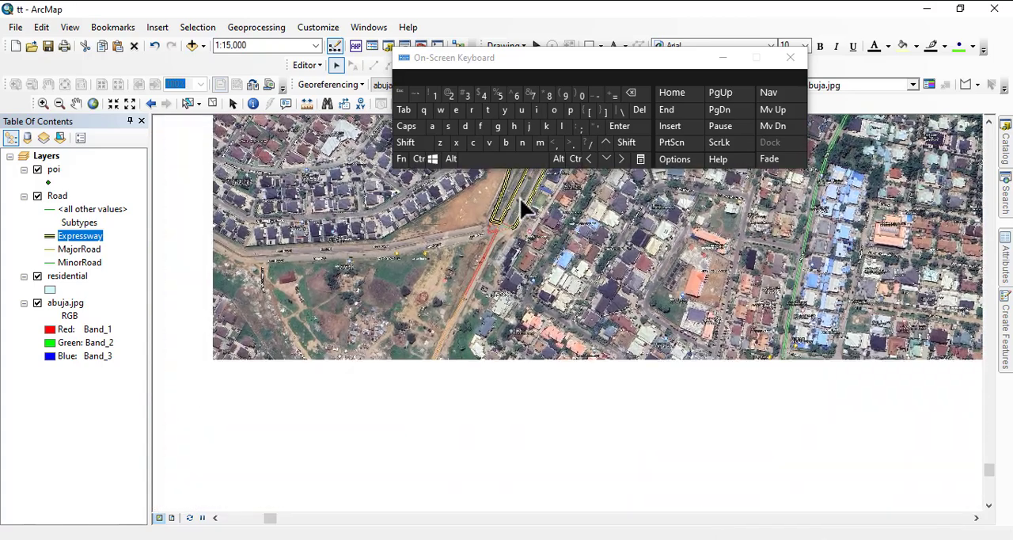
{"action": "scroll", "coordinate": [431, 364], "scroll_direction": "down", "scroll_amount": 5}
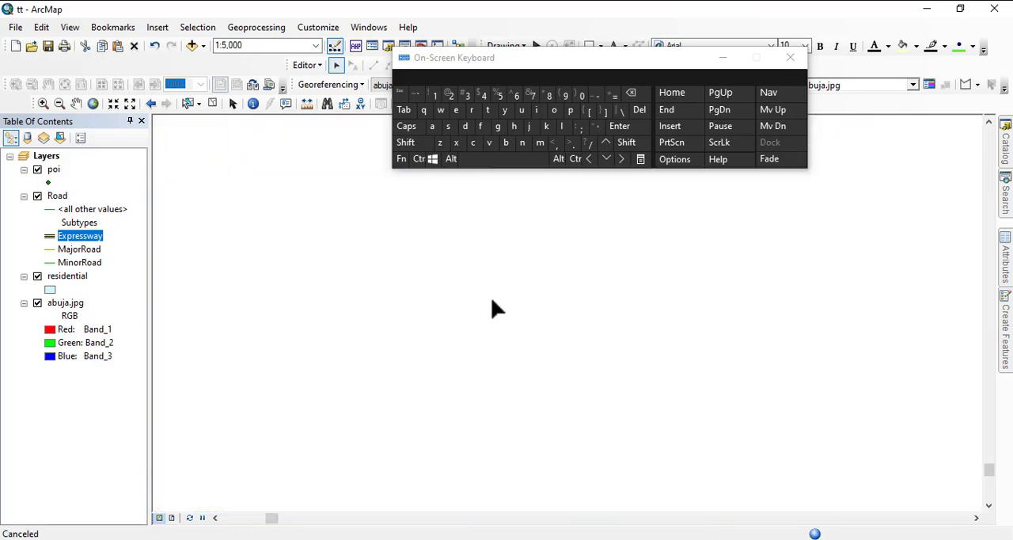
{"action": "left_click", "coordinate": [723, 58]}
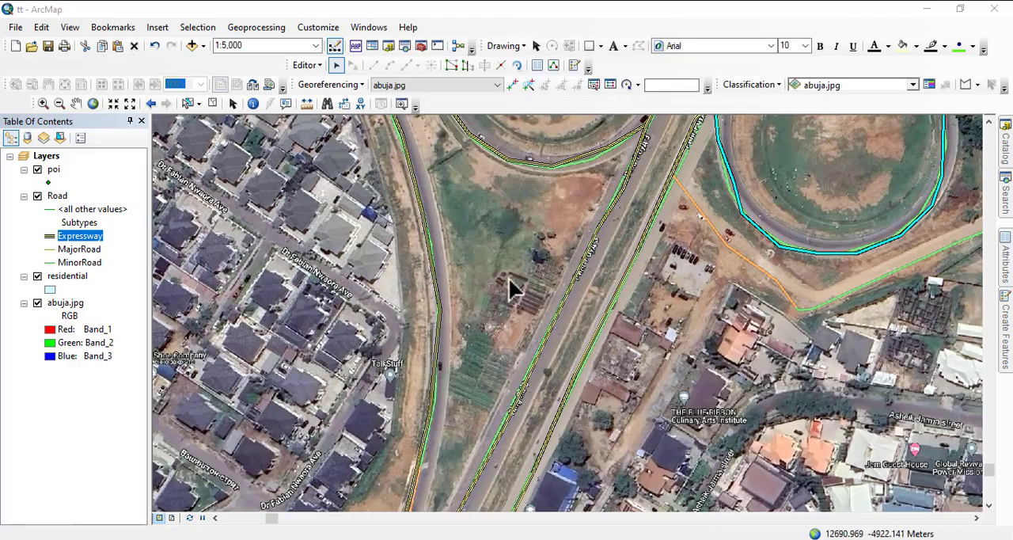
{"action": "scroll", "coordinate": [612, 251], "scroll_direction": "up", "scroll_amount": 3}
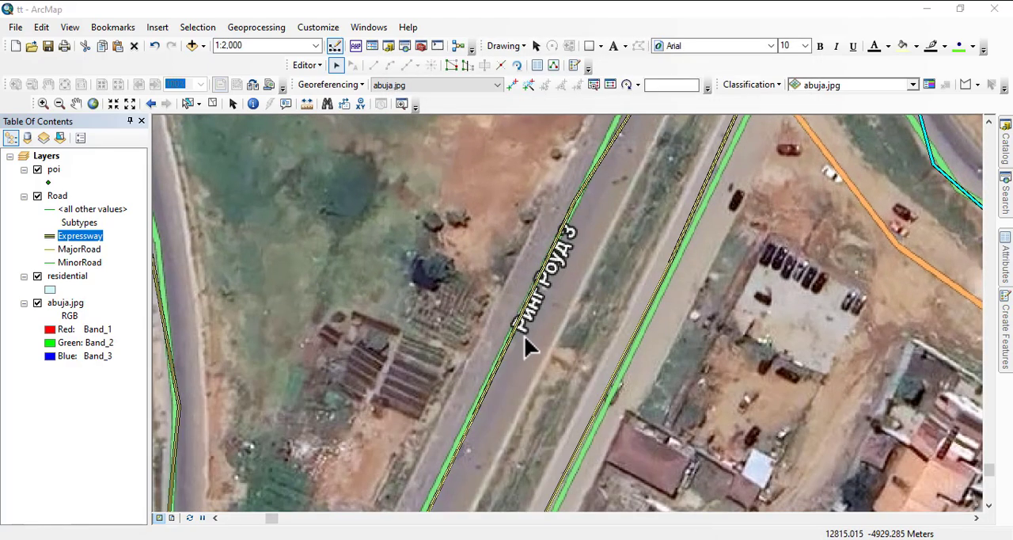
{"action": "left_click_drag", "start_coordinate": [525, 340], "coordinate": [443, 387]}
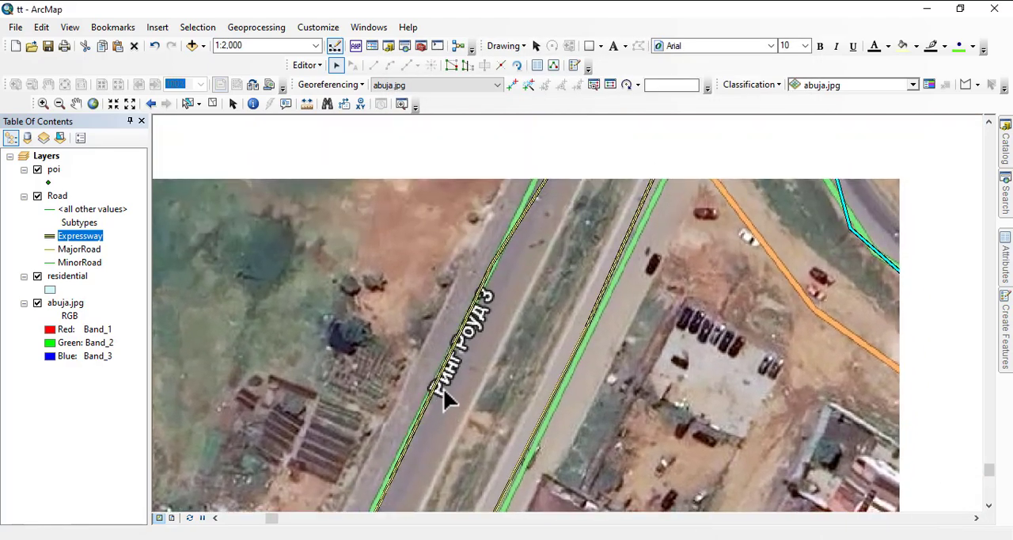
{"action": "left_click_drag", "start_coordinate": [594, 181], "coordinate": [454, 476]}
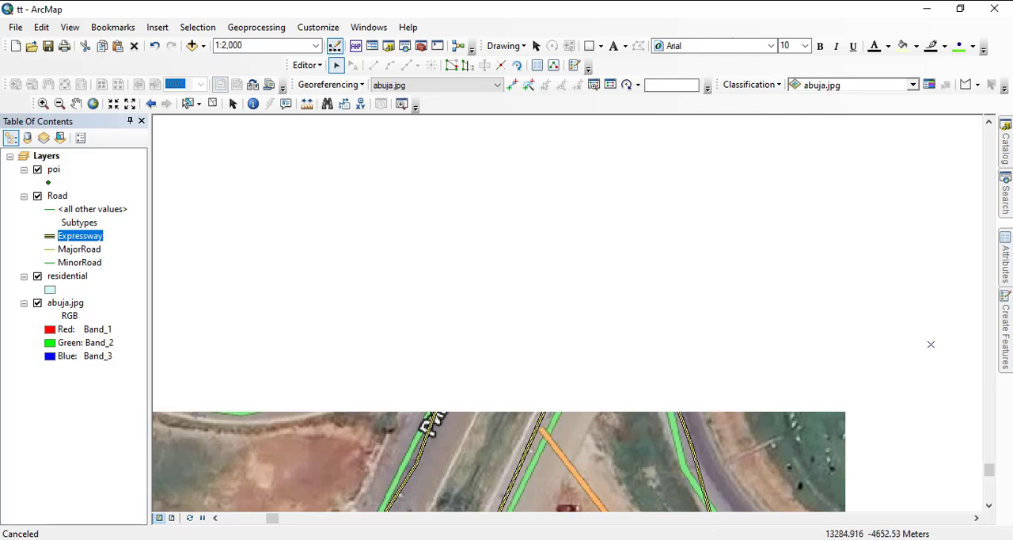
Display the attributes of the selected southeast loop ramp and clear the selection.
{"action": "mouse_move", "coordinate": [1005, 269]}
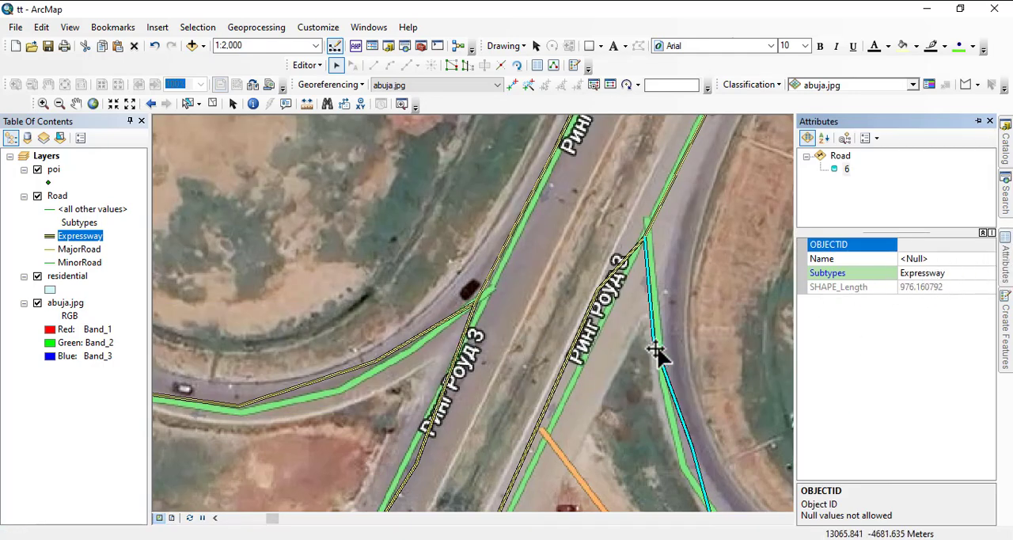
{"action": "scroll", "coordinate": [585, 229], "scroll_direction": "down", "scroll_amount": 1}
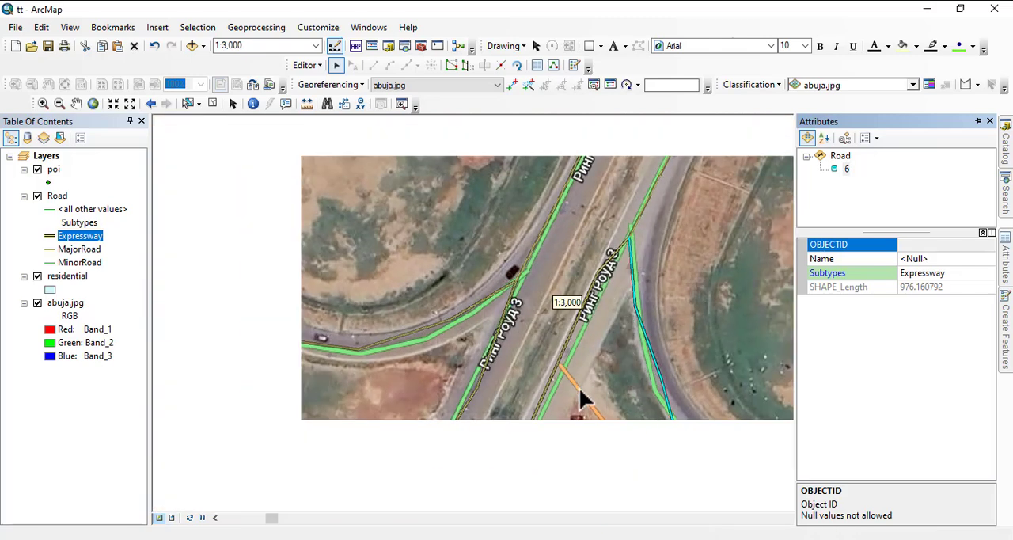
{"action": "left_click", "coordinate": [542, 253]}
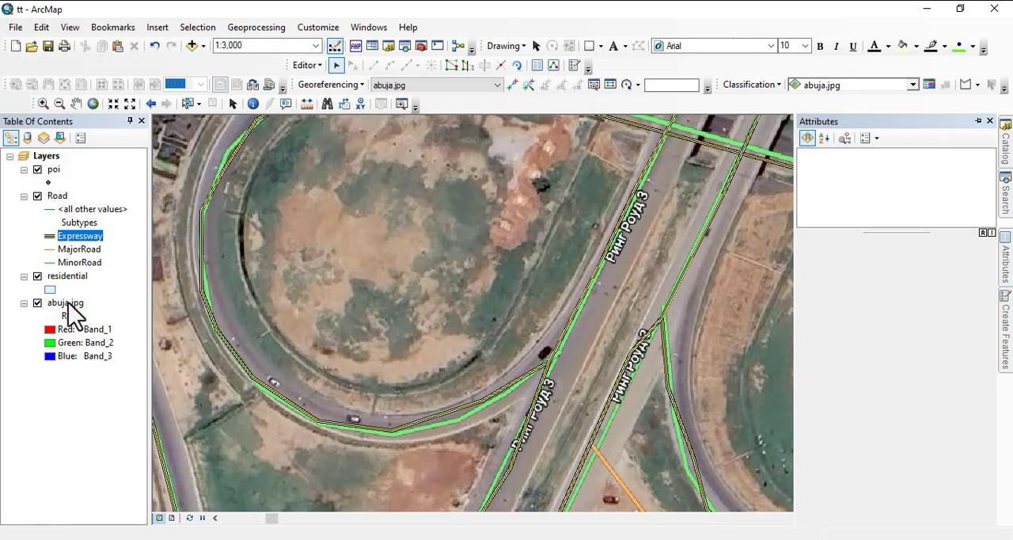
Zoom to the abuja.jpg layer's full extent and examine the expressway around the cloverleaf interchange at 1:80,000 scale.
{"action": "right_click", "coordinate": [68, 304]}
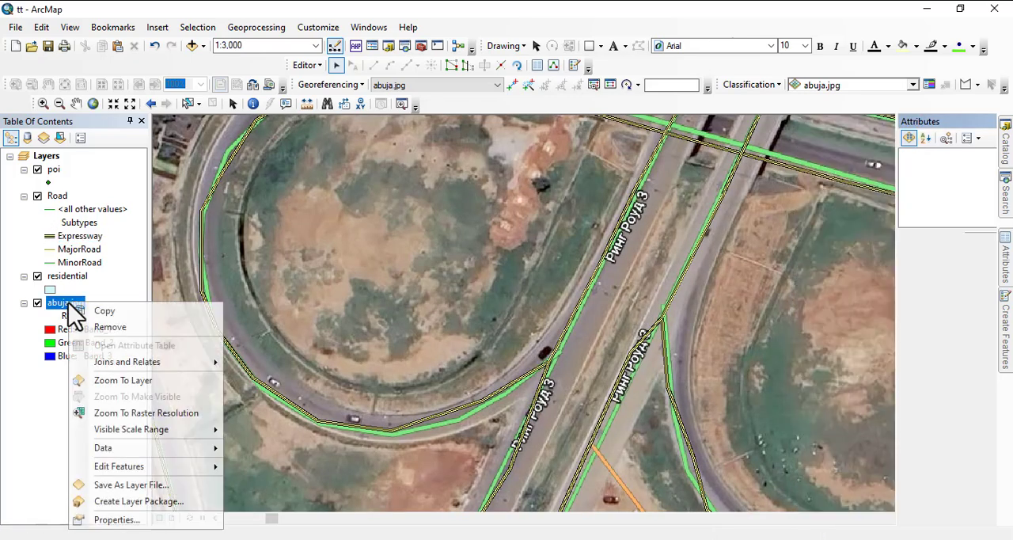
{"action": "left_click", "coordinate": [123, 380]}
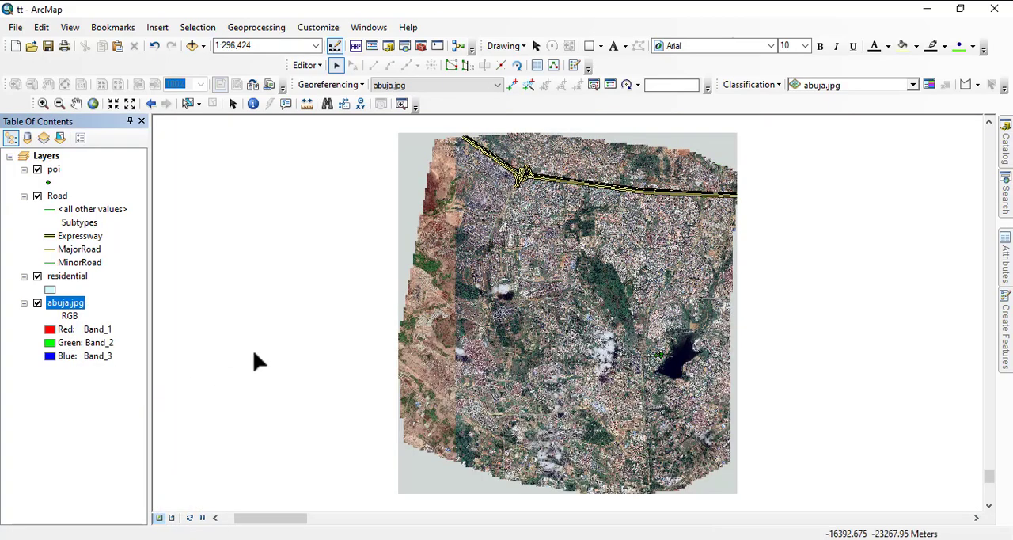
{"action": "scroll", "coordinate": [554, 151], "scroll_direction": "up", "scroll_amount": 2}
{"action": "scroll", "coordinate": [546, 166], "scroll_direction": "up", "scroll_amount": 2}
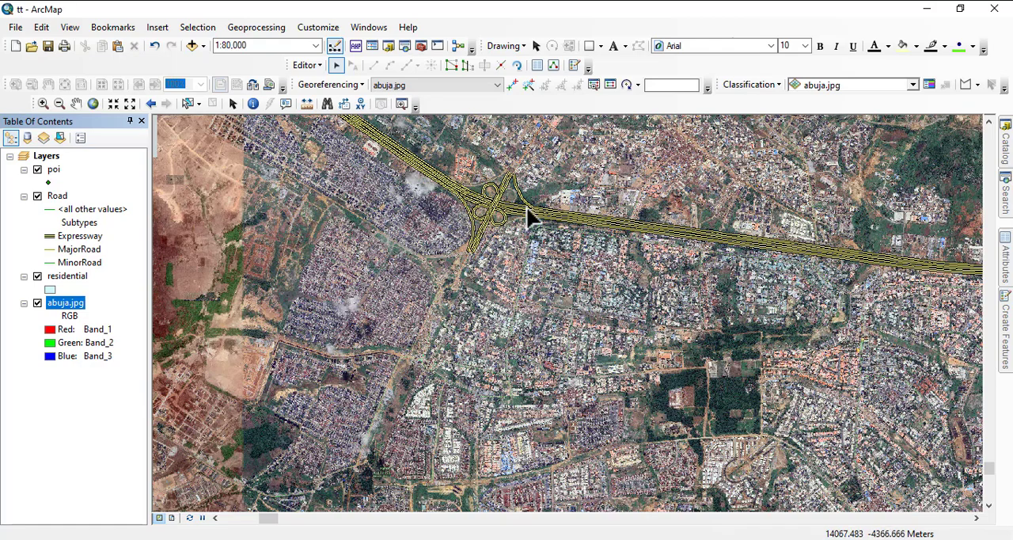
{"action": "left_click_drag", "start_coordinate": [354, 178], "coordinate": [368, 305]}
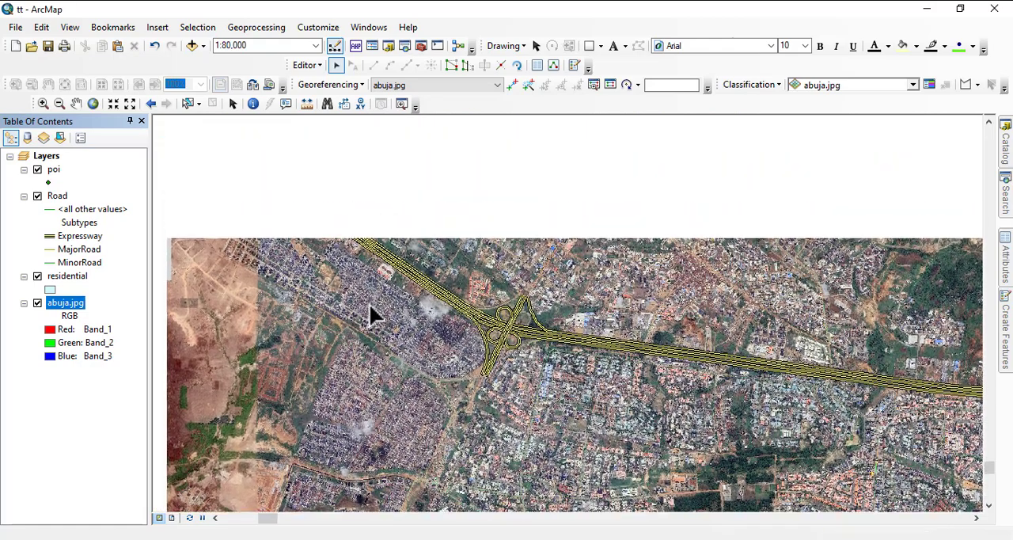